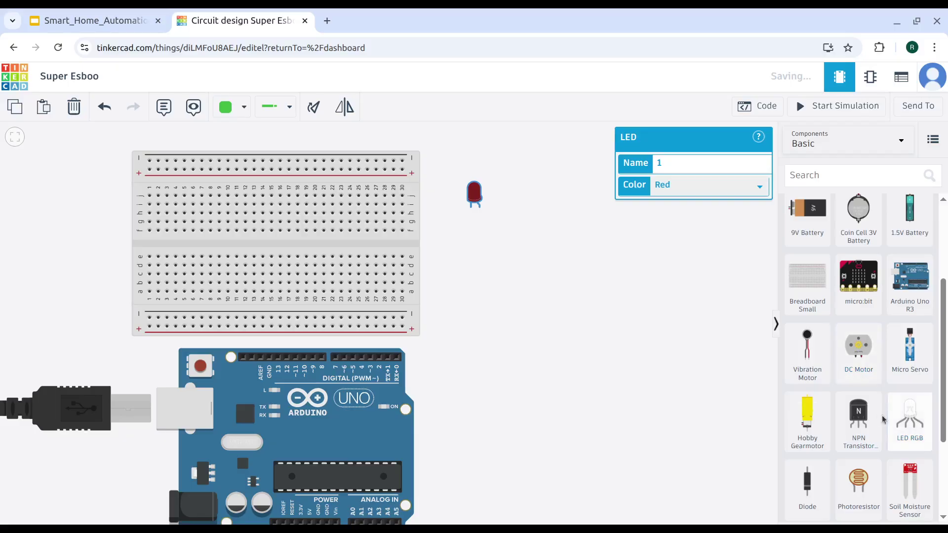
- Add an NPN transistor, a PIR sensor, an ultrasonic distance sensor and a temperature sensor to the free space beside the breadboard and Arduino
{"action": "left_click_drag", "start_coordinate": [858, 417], "coordinate": [503, 312]}
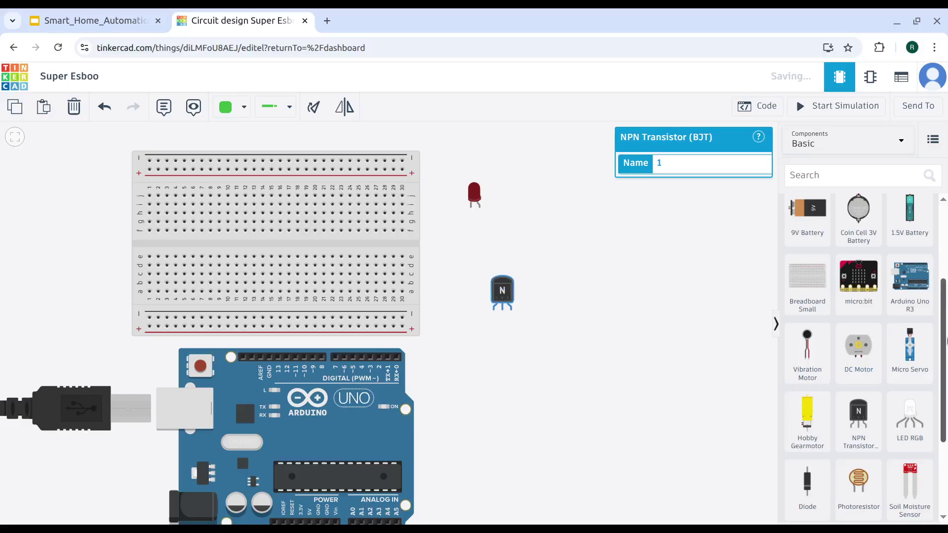
{"action": "scroll", "coordinate": [928, 444], "scroll_direction": "down", "scroll_amount": 3}
{"action": "left_click_drag", "start_coordinate": [858, 412], "coordinate": [530, 390]}
{"action": "left_click_drag", "start_coordinate": [821, 411], "coordinate": [628, 246]}
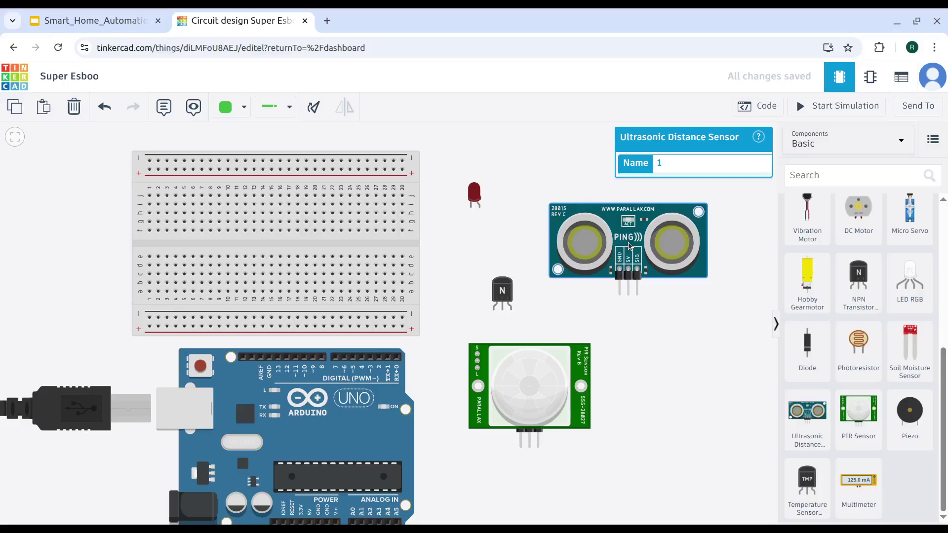
{"action": "left_click_drag", "start_coordinate": [807, 487], "coordinate": [646, 364]}
- Delete the NPN transistor and place a piezo below the red LED, beside the breadboard
{"action": "left_click", "coordinate": [507, 294]}
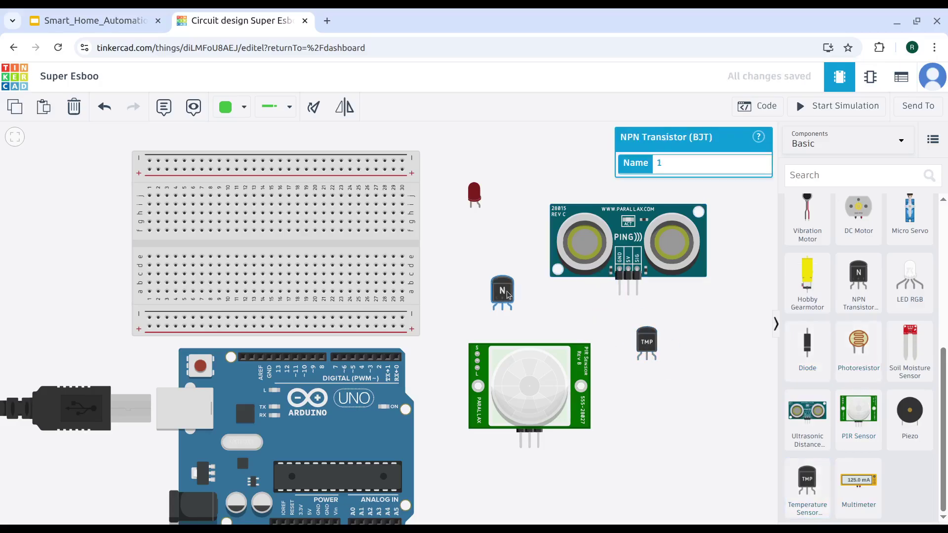
{"action": "key", "text": "Delete"}
{"action": "scroll", "coordinate": [850, 365], "scroll_direction": "up", "scroll_amount": 1}
{"action": "scroll", "coordinate": [850, 365], "scroll_direction": "down", "scroll_amount": 1}
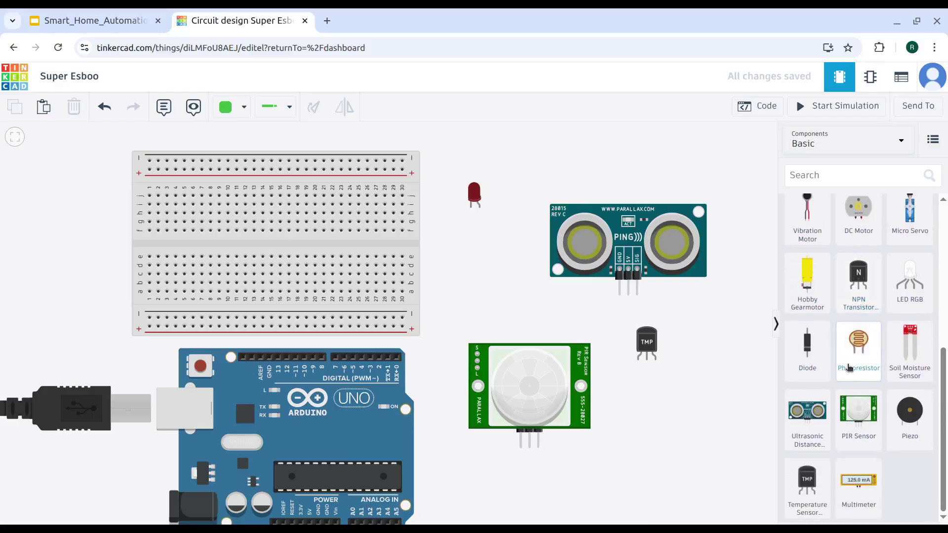
{"action": "left_click_drag", "start_coordinate": [909, 411], "coordinate": [469, 312]}
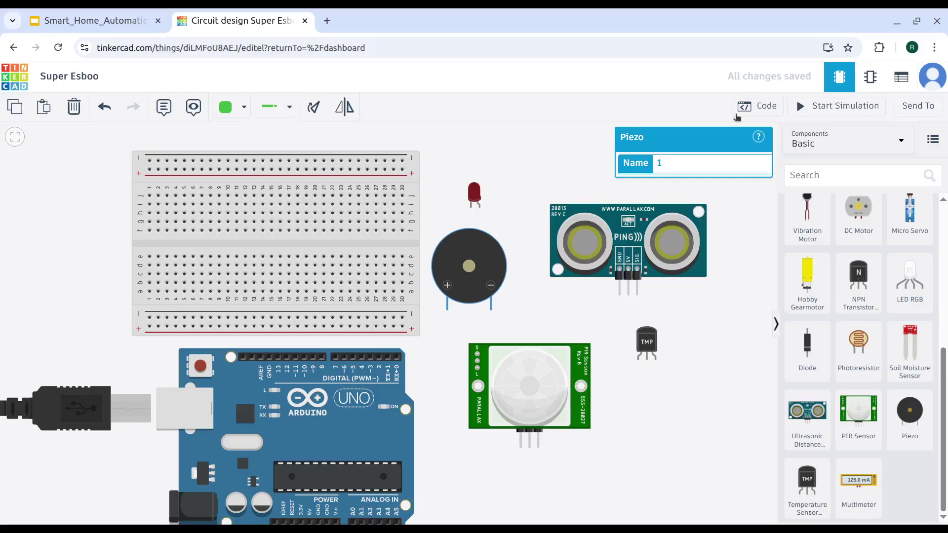
- Search the components for "bulb", place a light bulb above the piezo next to the LED, and clear the search
{"action": "left_click", "coordinate": [804, 174]}
{"action": "type", "text": "bulb"}
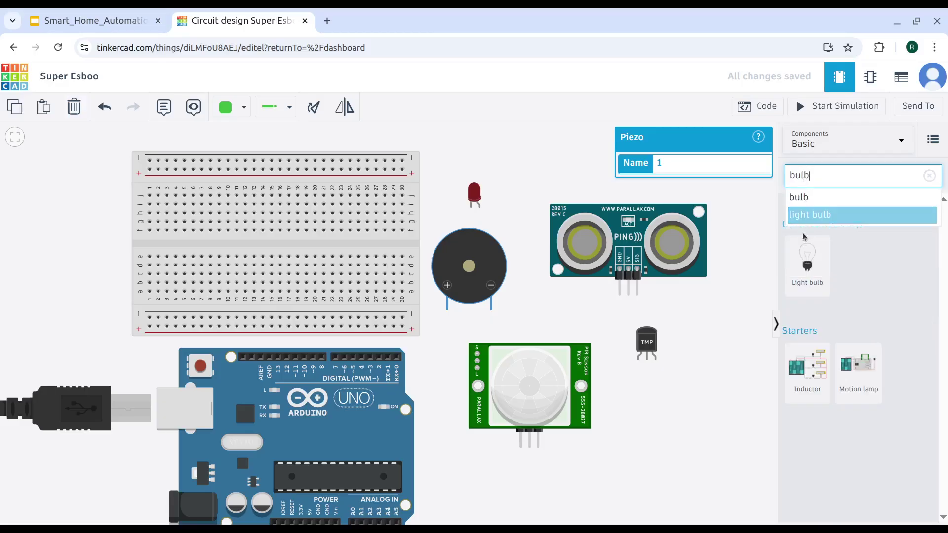
{"action": "left_click_drag", "start_coordinate": [807, 266], "coordinate": [514, 193]}
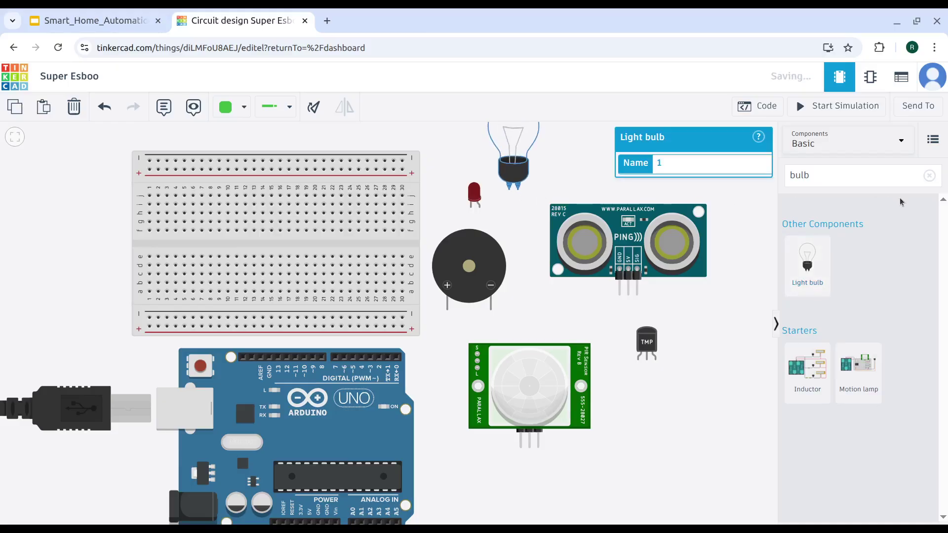
{"action": "left_click", "coordinate": [929, 176]}
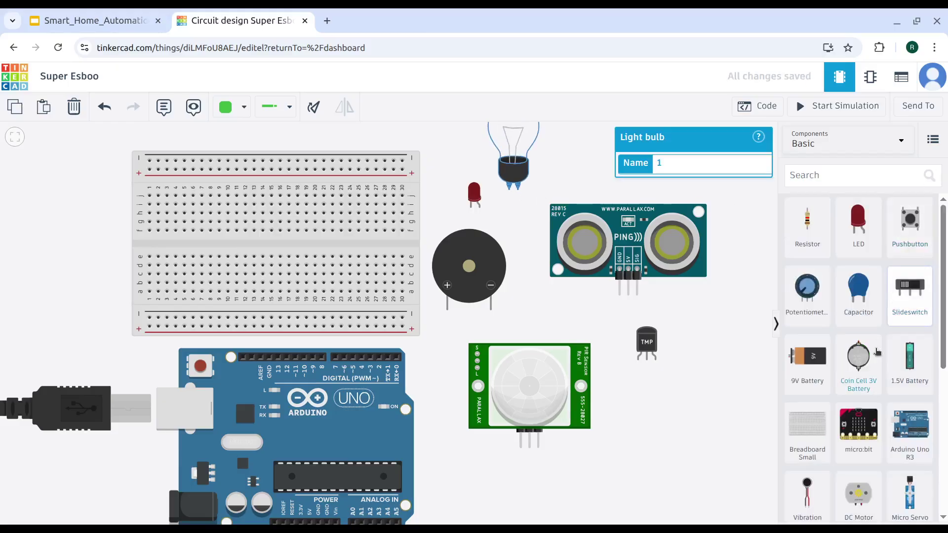
- Add a DC motor below the temperature sensor and a 9V battery below the PIR sensor
{"action": "scroll", "coordinate": [889, 321], "scroll_direction": "down", "scroll_amount": 5}
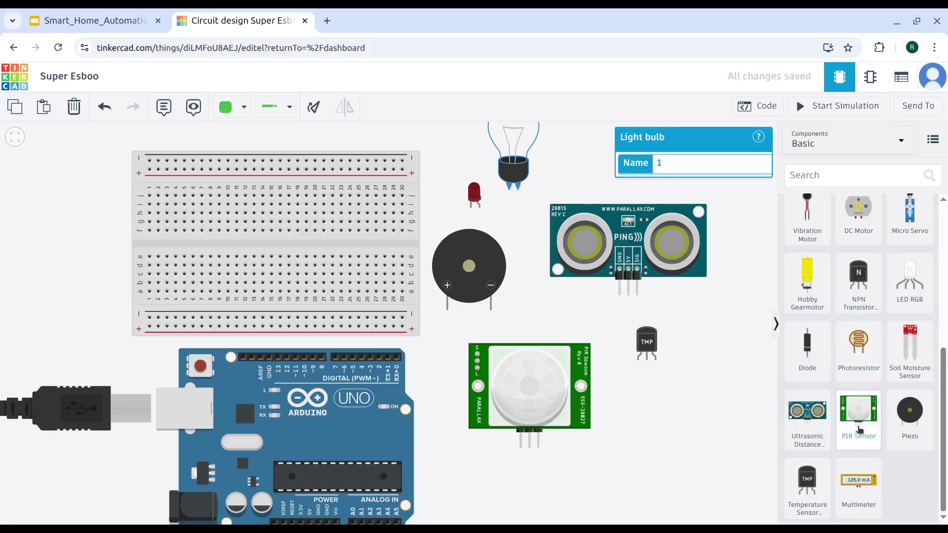
{"action": "scroll", "coordinate": [871, 413], "scroll_direction": "up", "scroll_amount": 5}
{"action": "scroll", "coordinate": [865, 414], "scroll_direction": "down", "scroll_amount": 2}
{"action": "left_click_drag", "start_coordinate": [865, 413], "coordinate": [685, 454]}
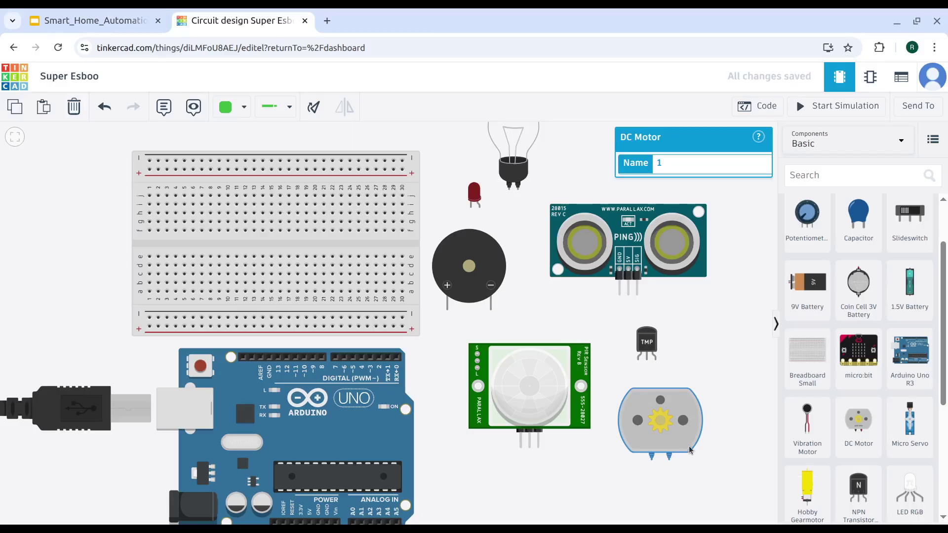
{"action": "left_click_drag", "start_coordinate": [806, 287], "coordinate": [461, 516]}
- Search the components for "relay", place a Relay SPDT above the ultrasonic distance sensor, and clear the search
{"action": "left_click", "coordinate": [799, 175]}
{"action": "type", "text": "relay"}
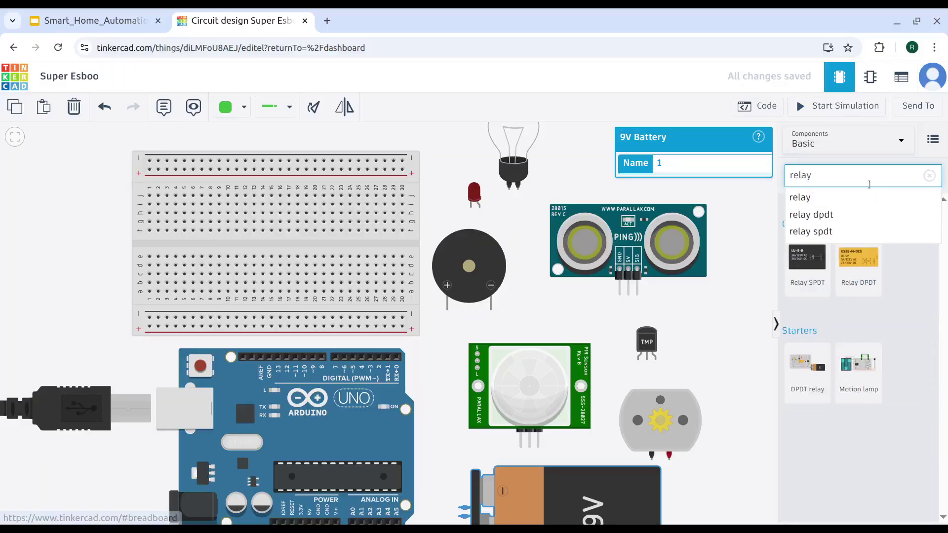
{"action": "left_click_drag", "start_coordinate": [816, 262], "coordinate": [612, 165]}
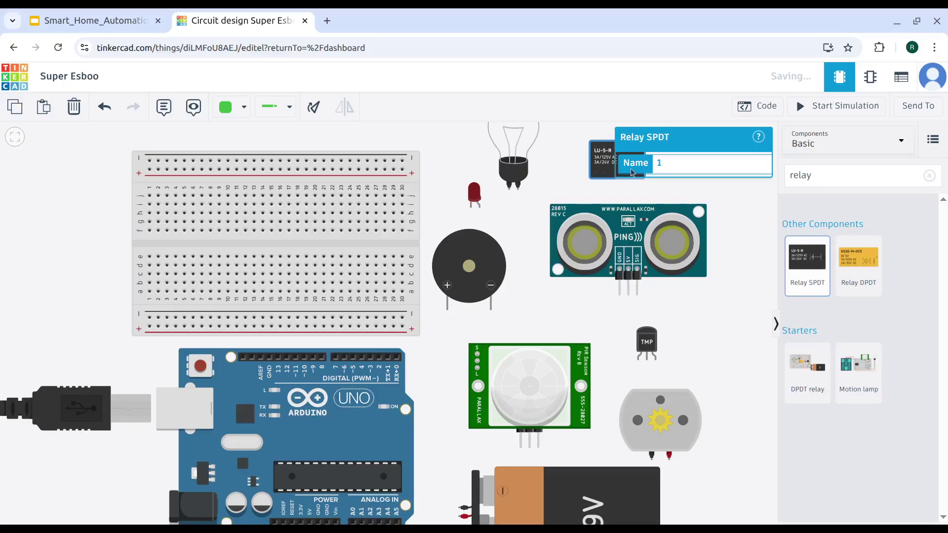
{"action": "left_click", "coordinate": [929, 175]}
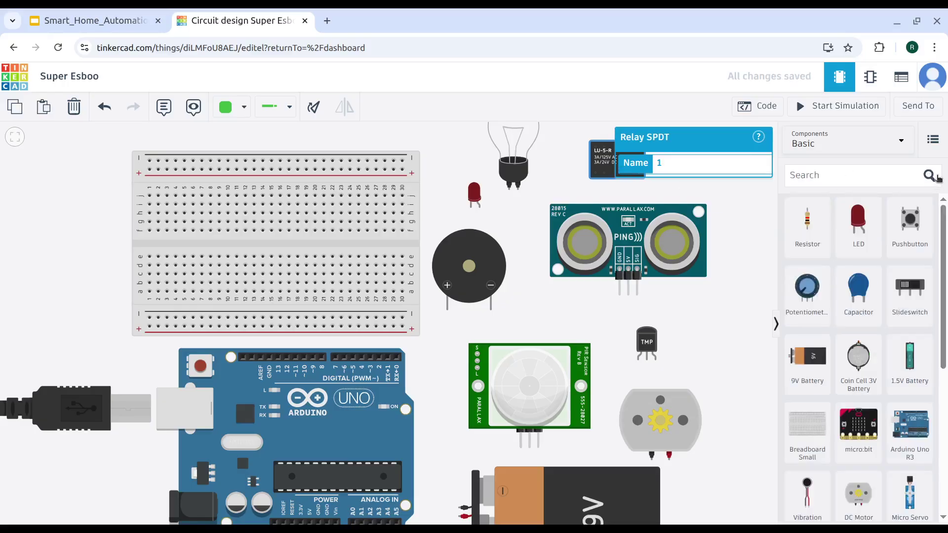
- Search the components for "gas" and place a gas sensor beside the temperature sensor
{"action": "scroll", "coordinate": [856, 429], "scroll_direction": "down", "scroll_amount": 6}
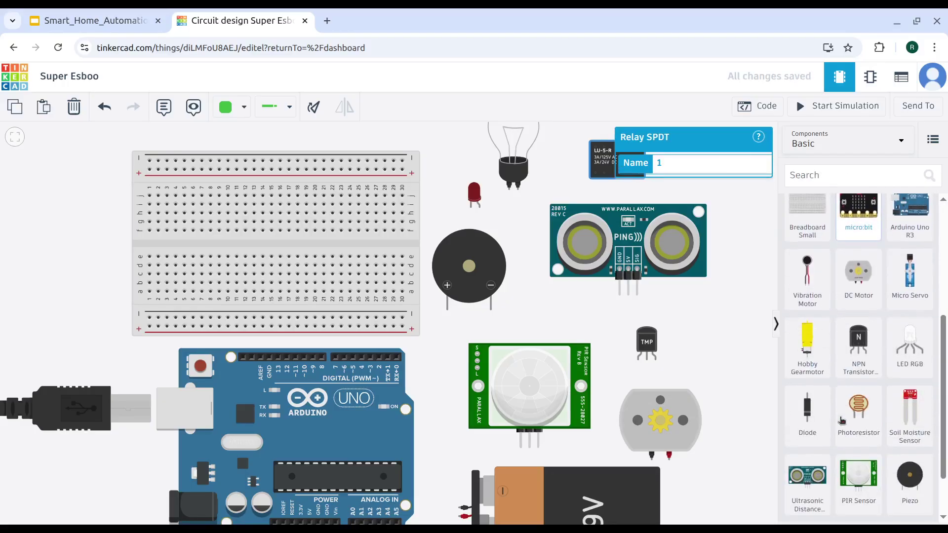
{"action": "scroll", "coordinate": [858, 405], "scroll_direction": "up", "scroll_amount": 5}
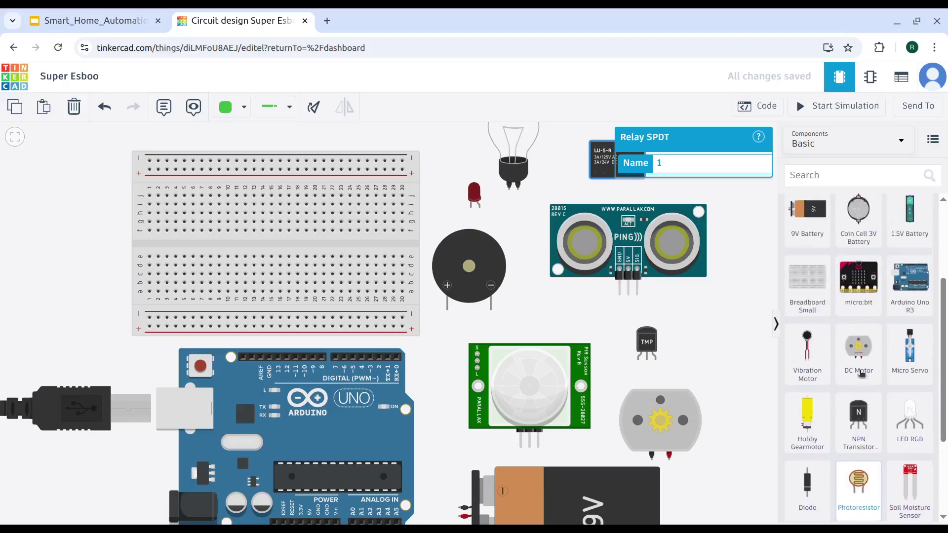
{"action": "left_click", "coordinate": [815, 171]}
{"action": "type", "text": "gas"}
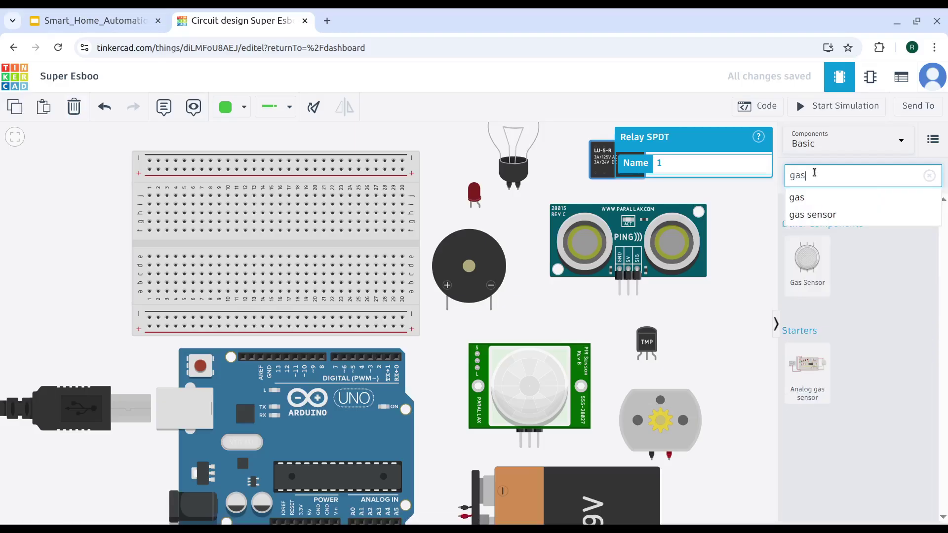
{"action": "left_click_drag", "start_coordinate": [808, 259], "coordinate": [729, 354]}
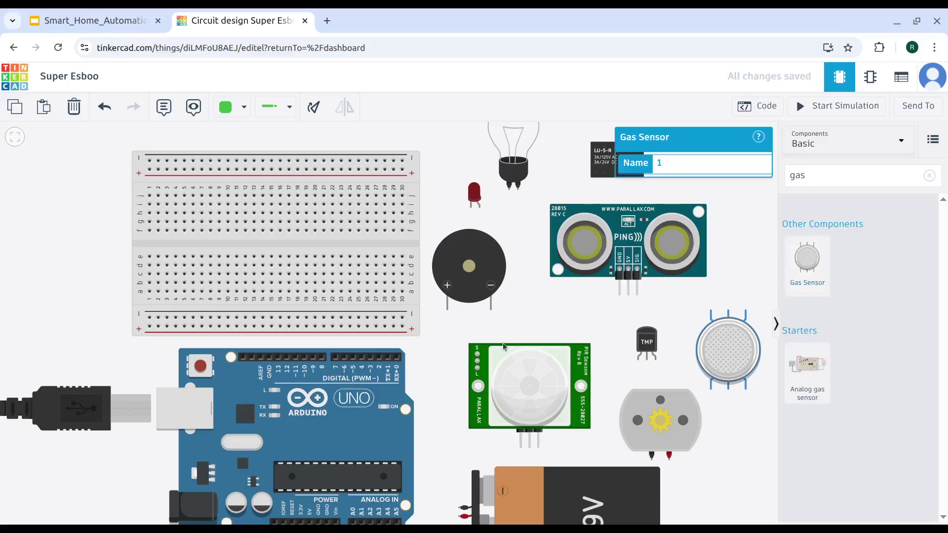
- Spread out the layout with the PIR sensor left of the Arduino, the breadboard to the Arduino's upper right, and the 9V battery above them
{"action": "scroll", "coordinate": [474, 282], "scroll_direction": "down", "scroll_amount": 3}
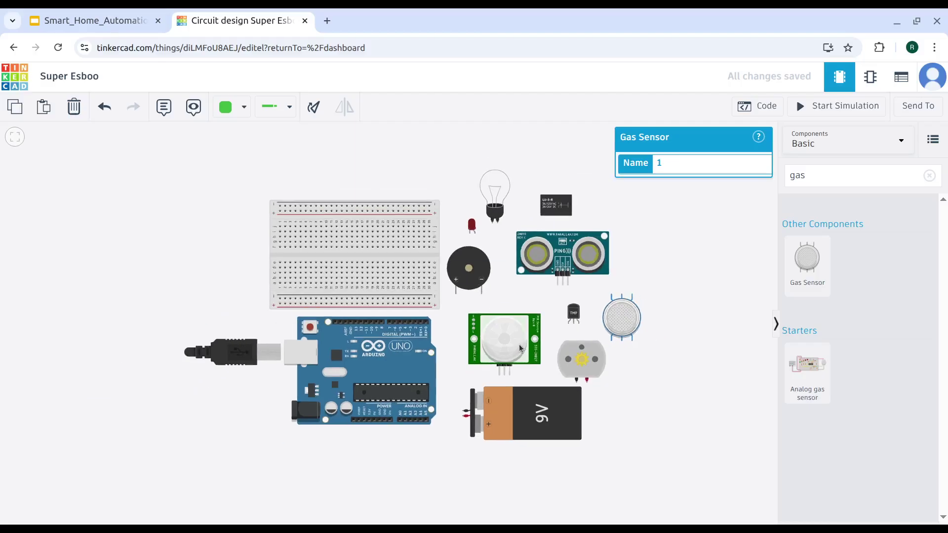
{"action": "left_click_drag", "start_coordinate": [516, 348], "coordinate": [177, 276]}
{"action": "left_click_drag", "start_coordinate": [361, 372], "coordinate": [298, 456]}
{"action": "left_click", "coordinate": [338, 254]}
{"action": "left_click_drag", "start_coordinate": [339, 252], "coordinate": [447, 336]}
{"action": "left_click_drag", "start_coordinate": [167, 266], "coordinate": [155, 304]}
{"action": "left_click_drag", "start_coordinate": [532, 441], "coordinate": [311, 226]}
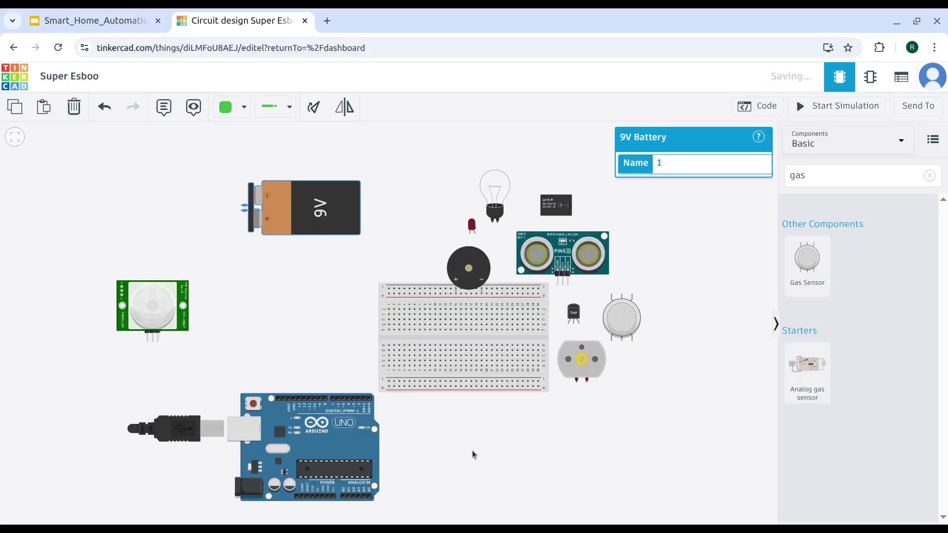
- Clear the breadboard's surroundings by moving the piezo and temperature sensor below it and the DC motor to its far upper right
{"action": "left_click_drag", "start_coordinate": [469, 273], "coordinate": [453, 457]}
{"action": "left_click_drag", "start_coordinate": [451, 336], "coordinate": [464, 339]}
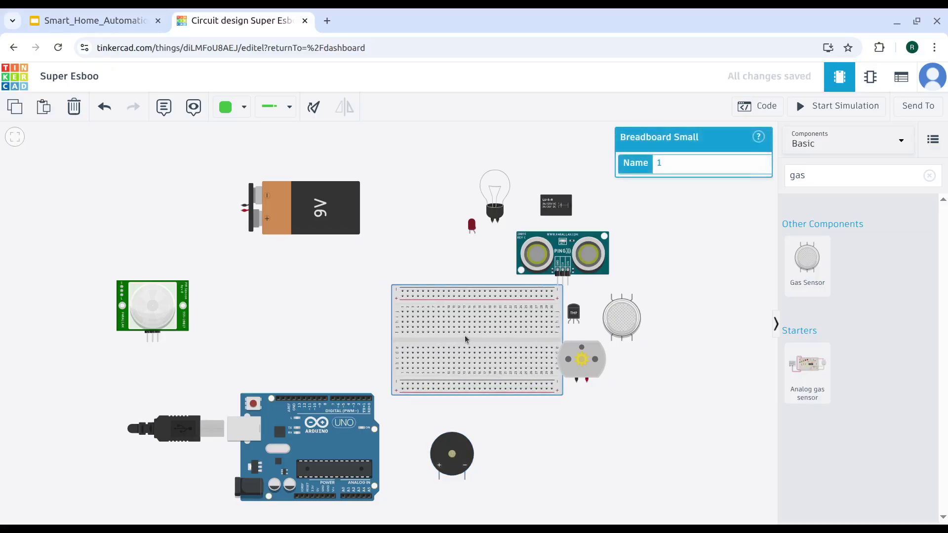
{"action": "left_click_drag", "start_coordinate": [574, 318], "coordinate": [541, 423]}
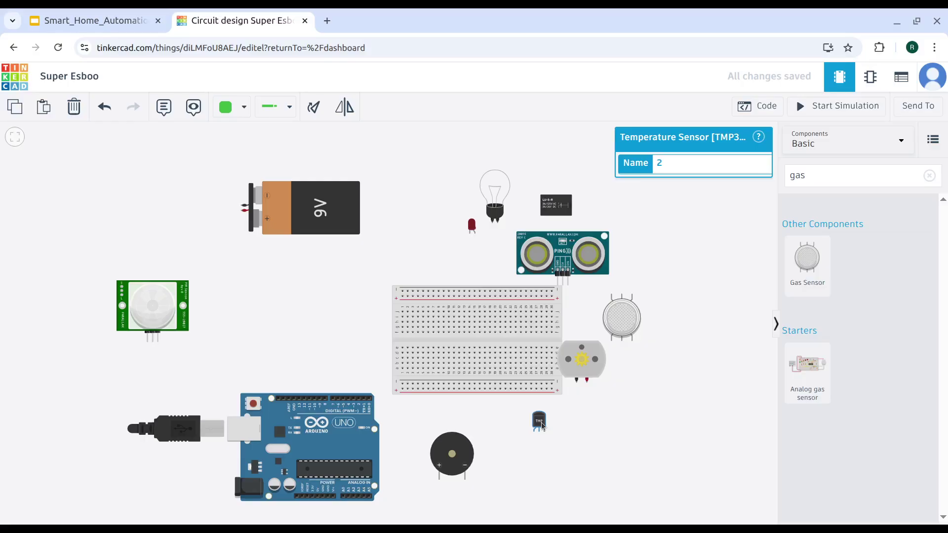
{"action": "left_click_drag", "start_coordinate": [583, 365], "coordinate": [682, 189]}
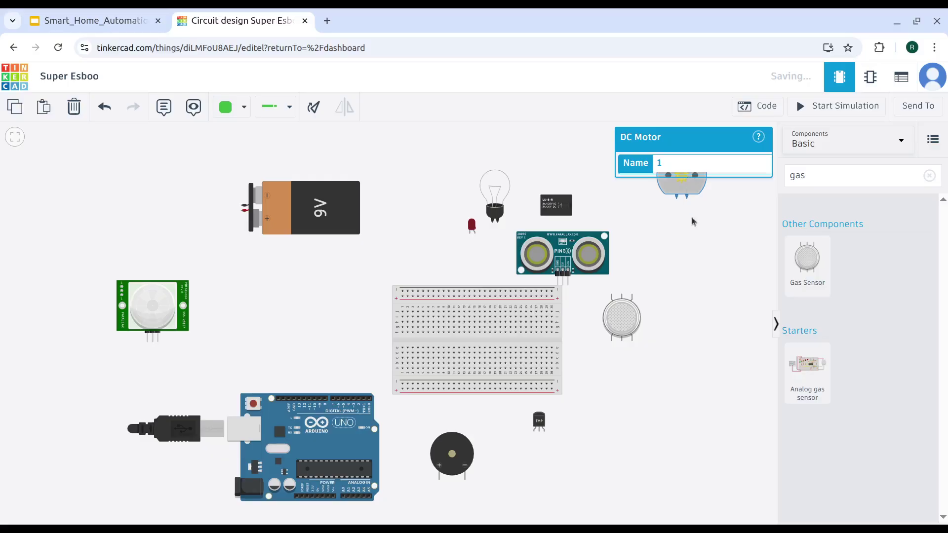
- Move the ultrasonic distance sensor to the right of the breadboard and the gas sensor down beside the breadboard's lower right corner
{"action": "left_click", "coordinate": [688, 246]}
{"action": "left_click_drag", "start_coordinate": [567, 270], "coordinate": [710, 359]}
{"action": "left_click_drag", "start_coordinate": [626, 322], "coordinate": [622, 390]}
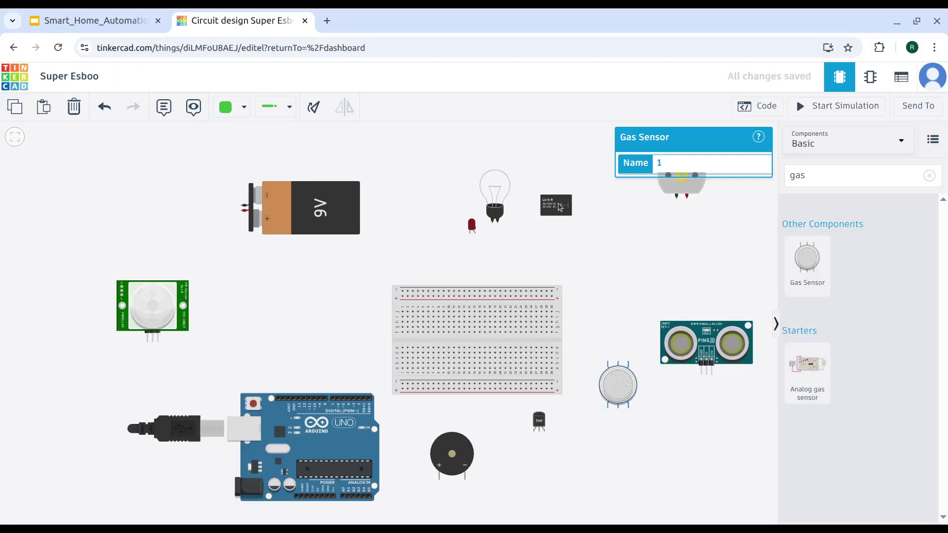
- Move the SPDT relay closer to the DC motor, duplicate it, and position the copy just above the breadboard
{"action": "left_click_drag", "start_coordinate": [560, 207], "coordinate": [588, 192]}
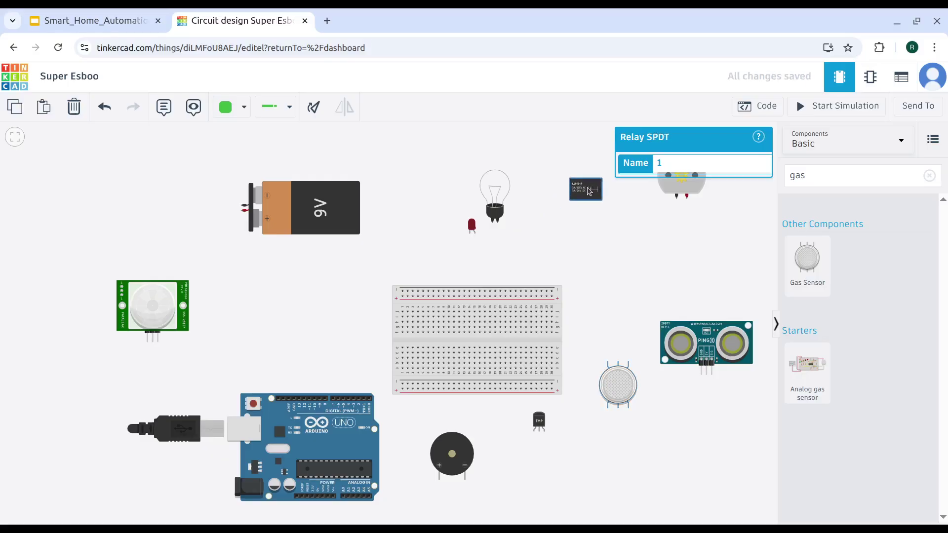
{"action": "key", "text": "ctrl+c"}
{"action": "left_click", "coordinate": [567, 246]}
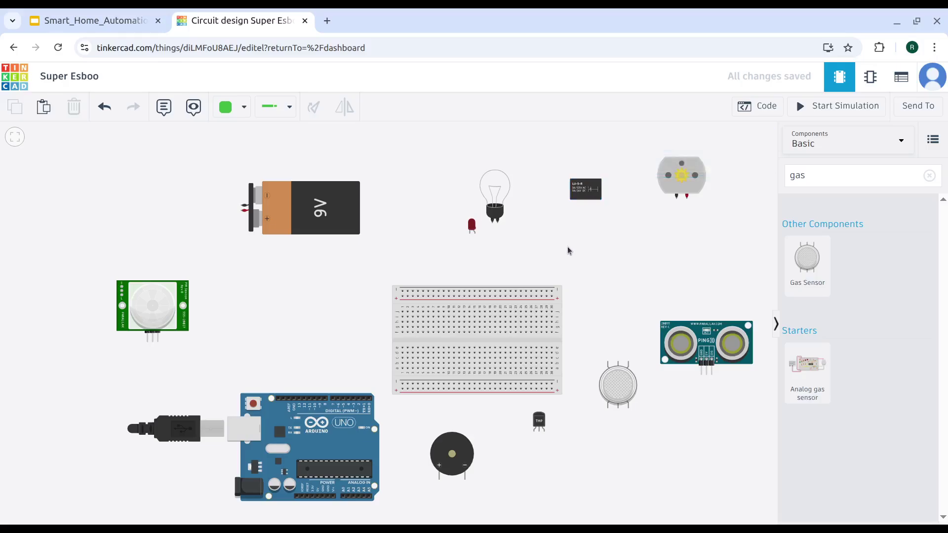
{"action": "key", "text": "ctrl+v"}
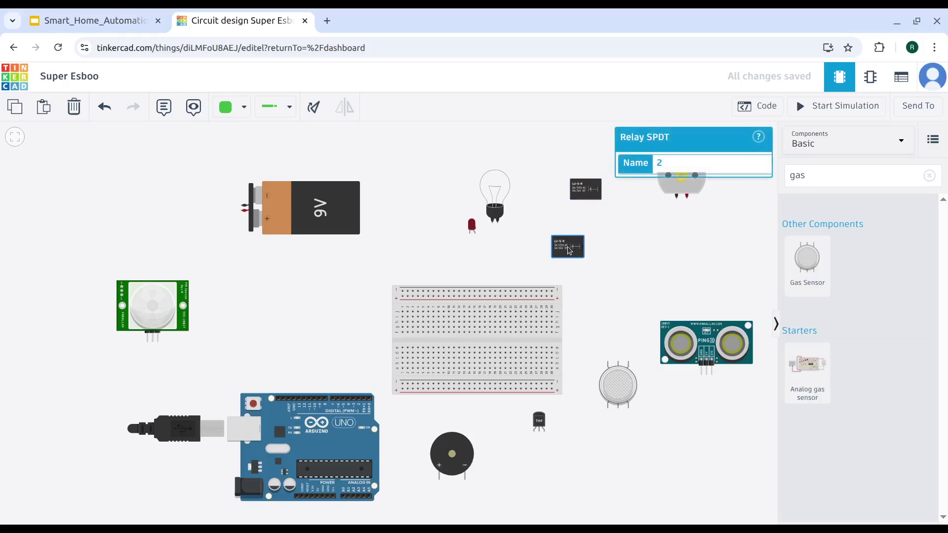
{"action": "left_click_drag", "start_coordinate": [568, 251], "coordinate": [482, 257]}
- Move the light bulb between the two relays and delete the red LED
{"action": "left_click_drag", "start_coordinate": [499, 193], "coordinate": [549, 219]}
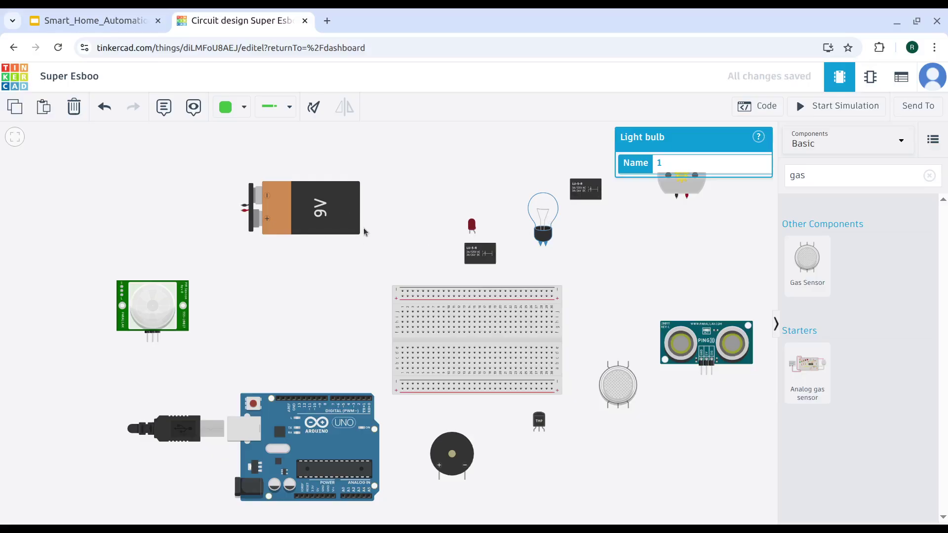
{"action": "left_click", "coordinate": [472, 227]}
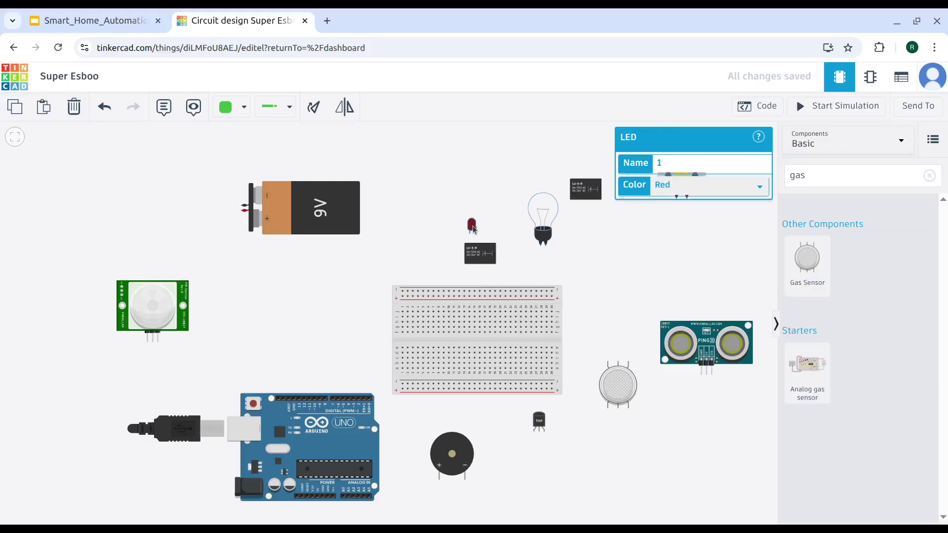
{"action": "key", "text": "Delete"}
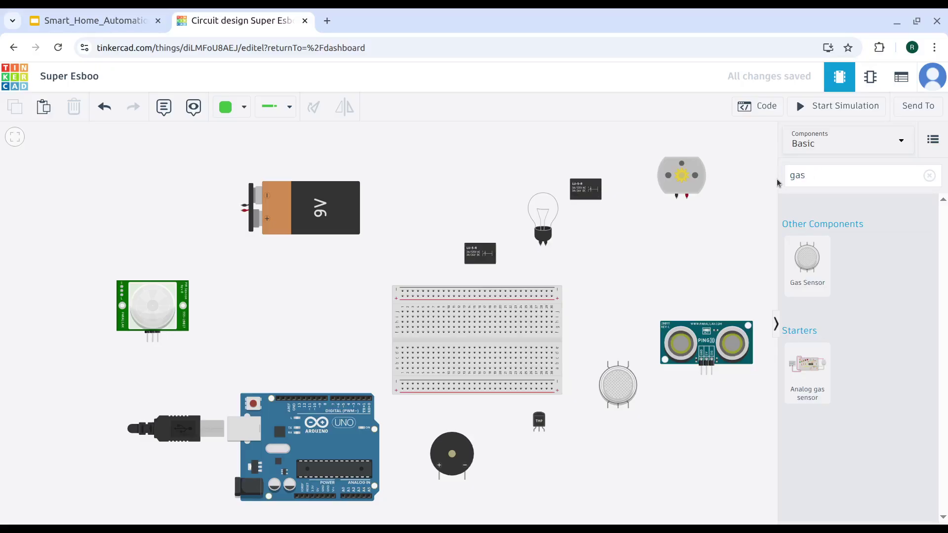
- Search the components for "brea", place a Breadboard Mini above the 9V battery, and fit the whole circuit in view
{"action": "left_click", "coordinate": [929, 175]}
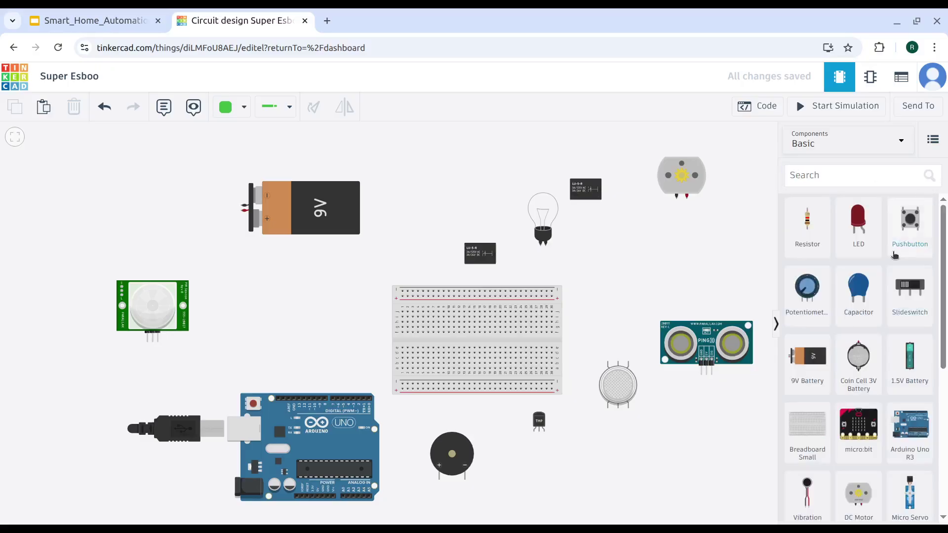
{"action": "left_click", "coordinate": [809, 176]}
{"action": "type", "text": "brea"}
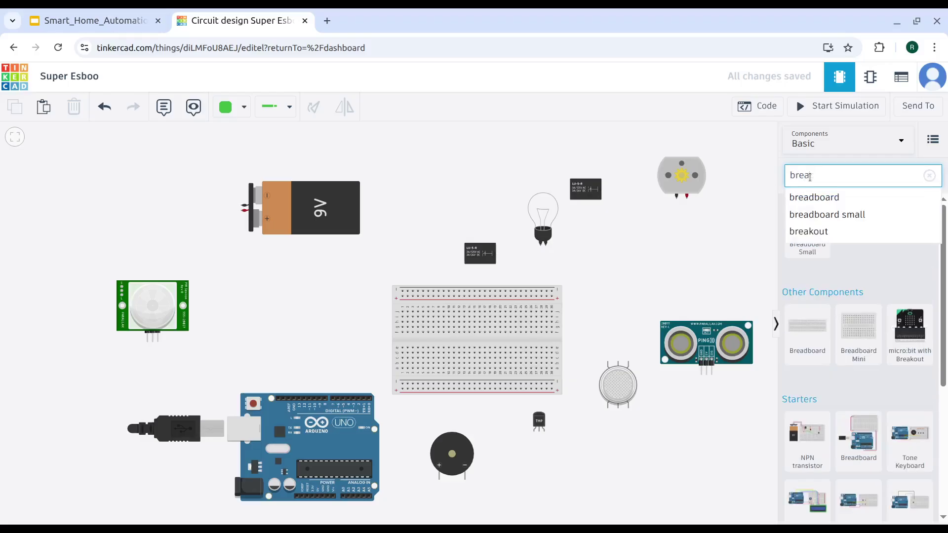
{"action": "left_click_drag", "start_coordinate": [857, 341], "coordinate": [307, 138]}
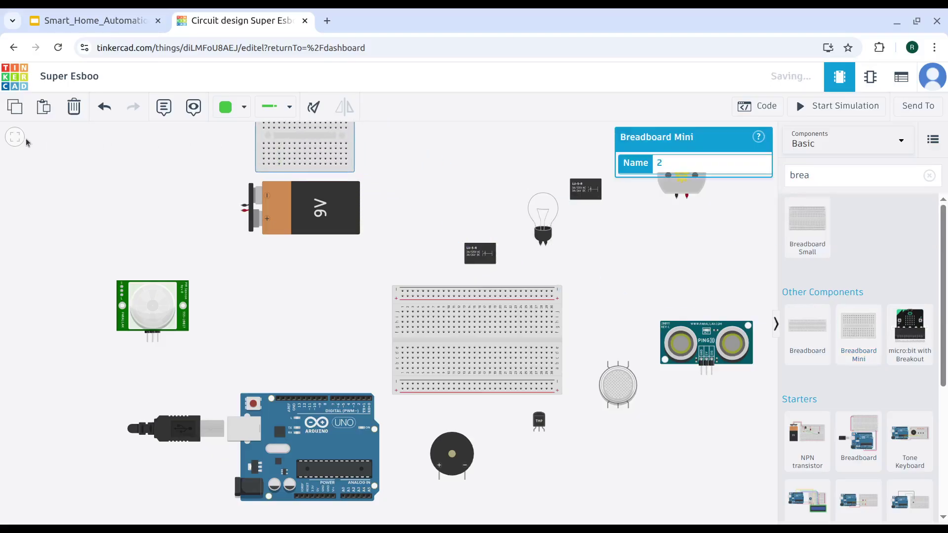
{"action": "left_click", "coordinate": [15, 136]}
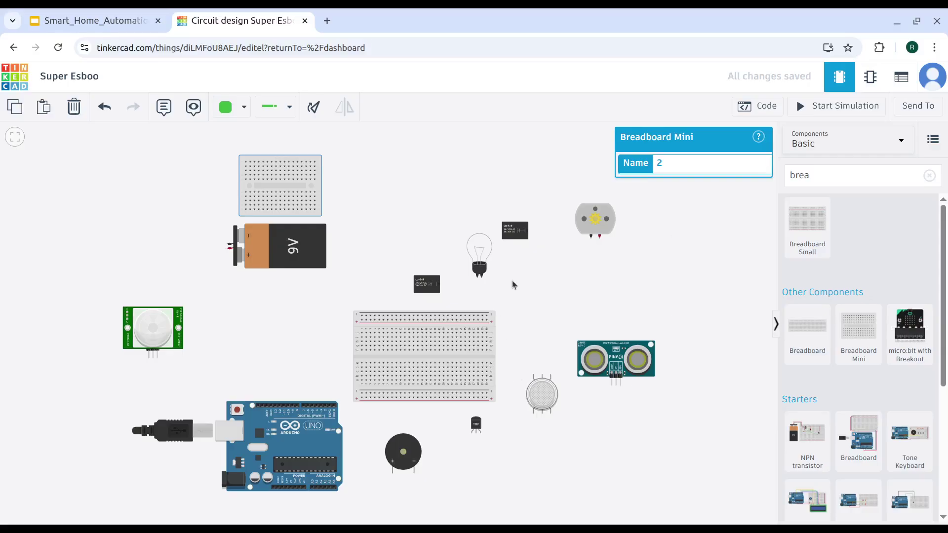
- Wire the PIR sensor's middle power pin to the breadboard's upper positive rail, routed below the sensor, and colour the wire red
{"action": "left_click", "coordinate": [153, 355]}
{"action": "left_click", "coordinate": [152, 385]}
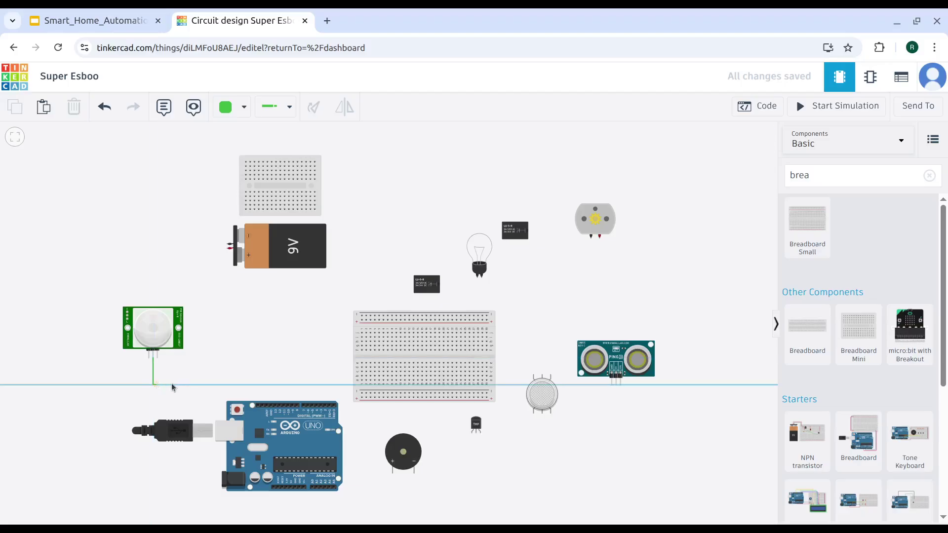
{"action": "left_click", "coordinate": [310, 385]}
{"action": "left_click", "coordinate": [310, 322]}
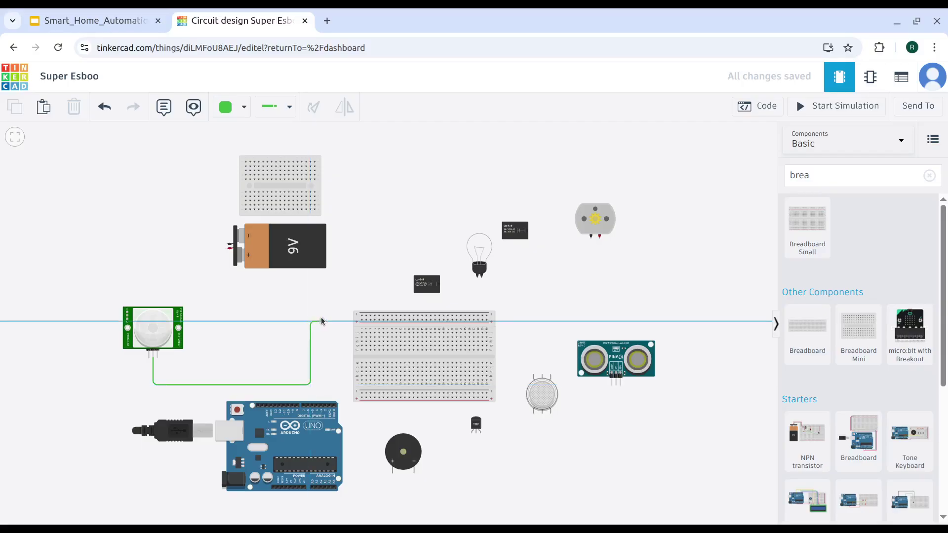
{"action": "left_click", "coordinate": [362, 321]}
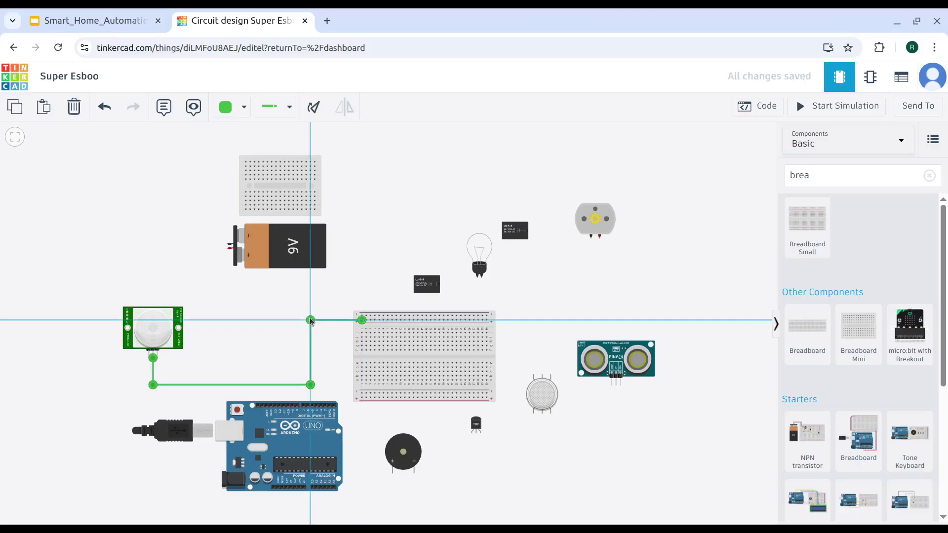
{"action": "left_click", "coordinate": [230, 112]}
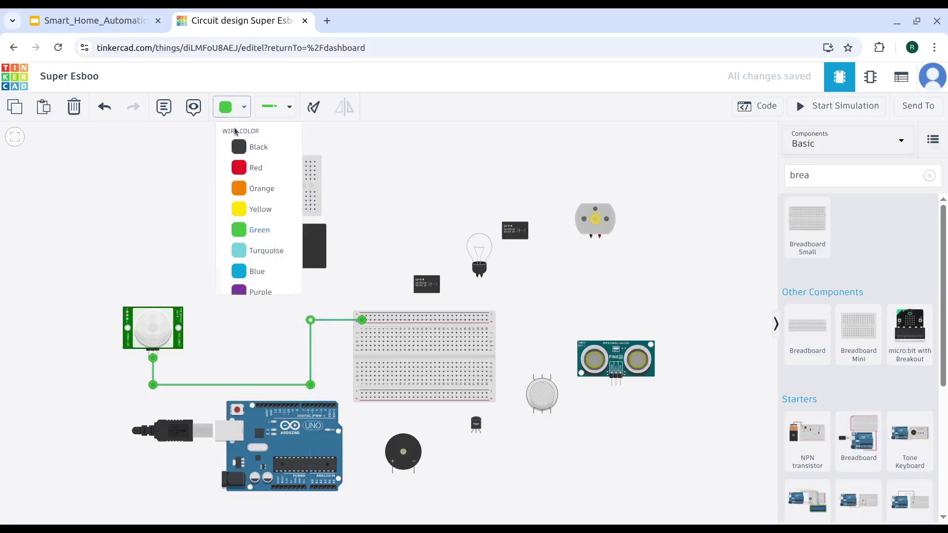
{"action": "left_click", "coordinate": [253, 165]}
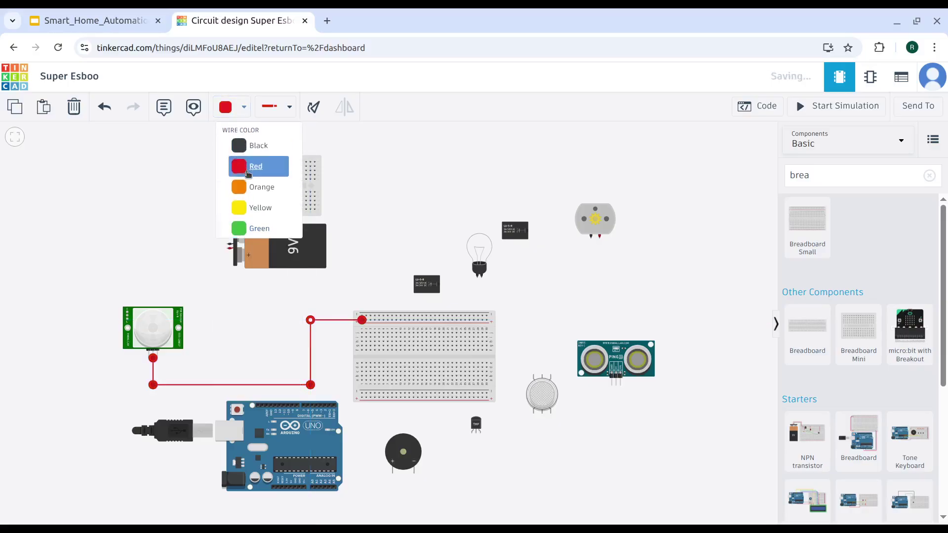
{"action": "left_click", "coordinate": [371, 274]}
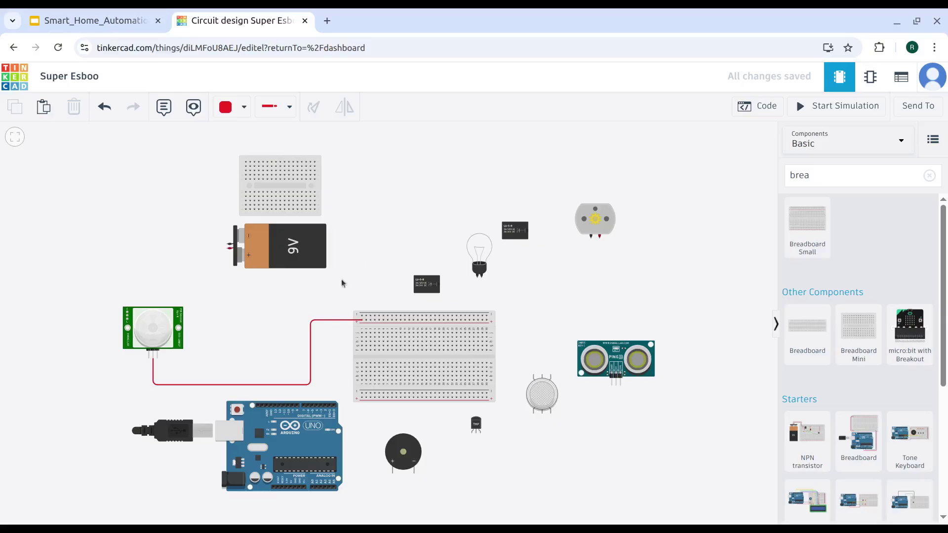
- Wire the PIR sensor's ground pin to the breadboard's upper negative rail, straighten the bends alongside the red wire, and colour it black
{"action": "left_click", "coordinate": [158, 360]}
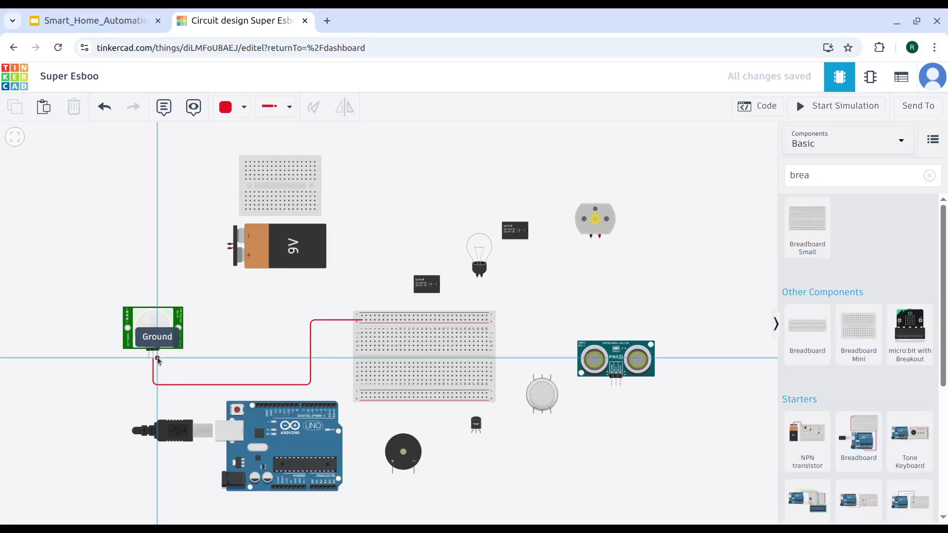
{"action": "left_click", "coordinate": [158, 379]}
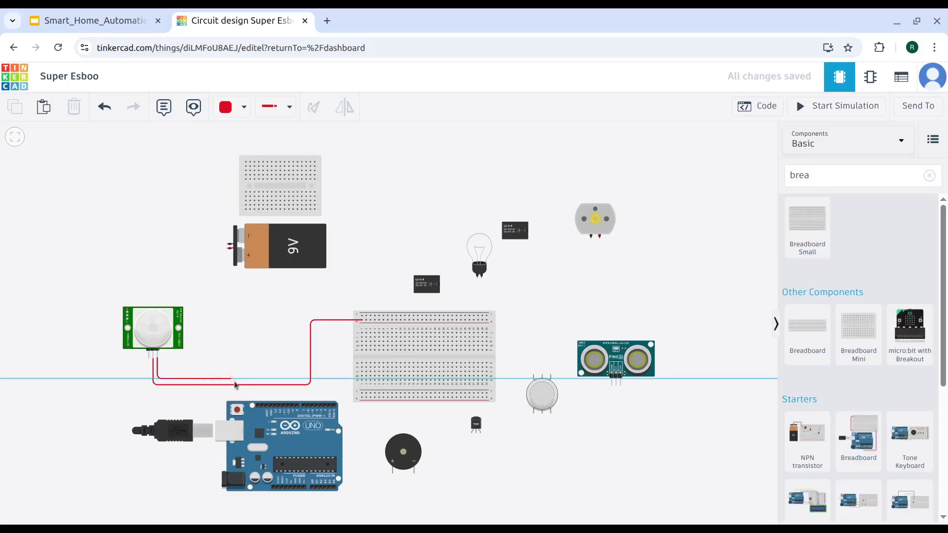
{"action": "left_click", "coordinate": [300, 380]}
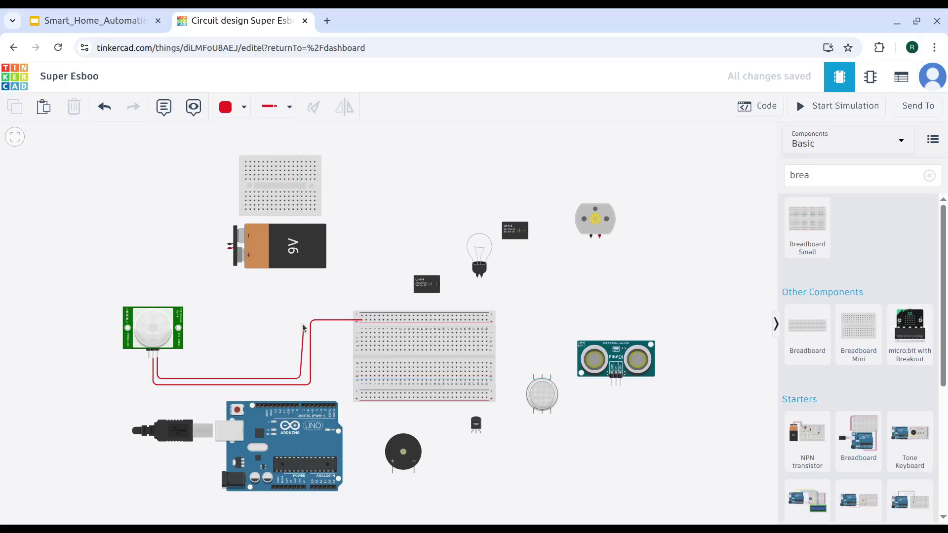
{"action": "left_click", "coordinate": [303, 319]}
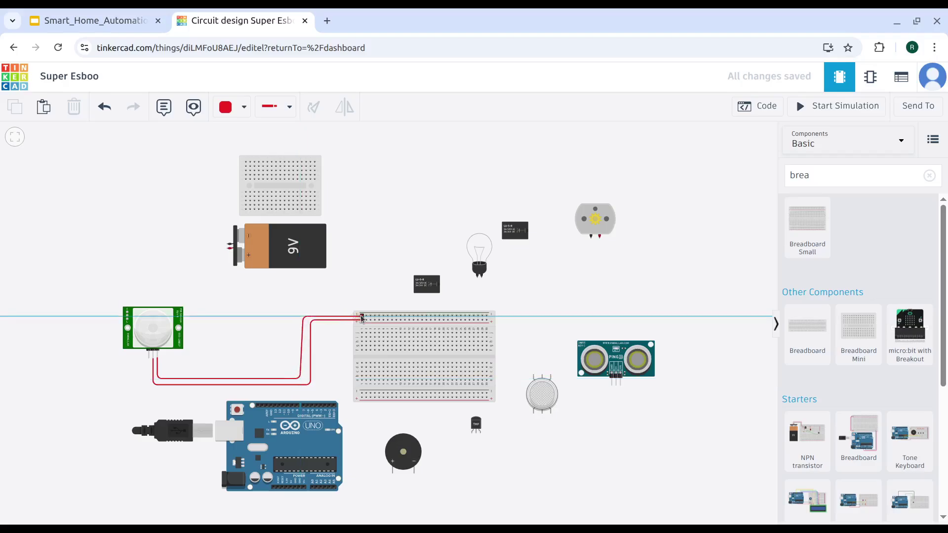
{"action": "left_click", "coordinate": [362, 318]}
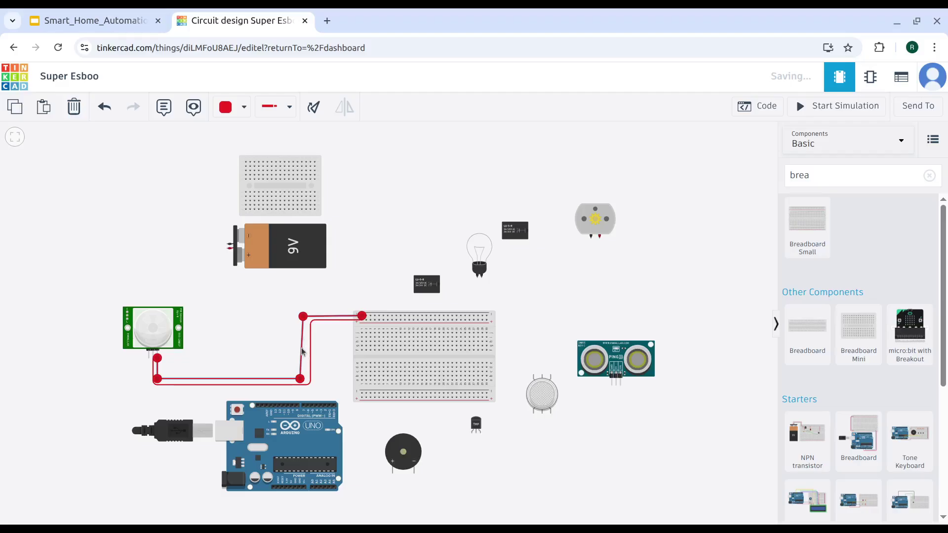
{"action": "left_click_drag", "start_coordinate": [303, 317], "coordinate": [304, 344]}
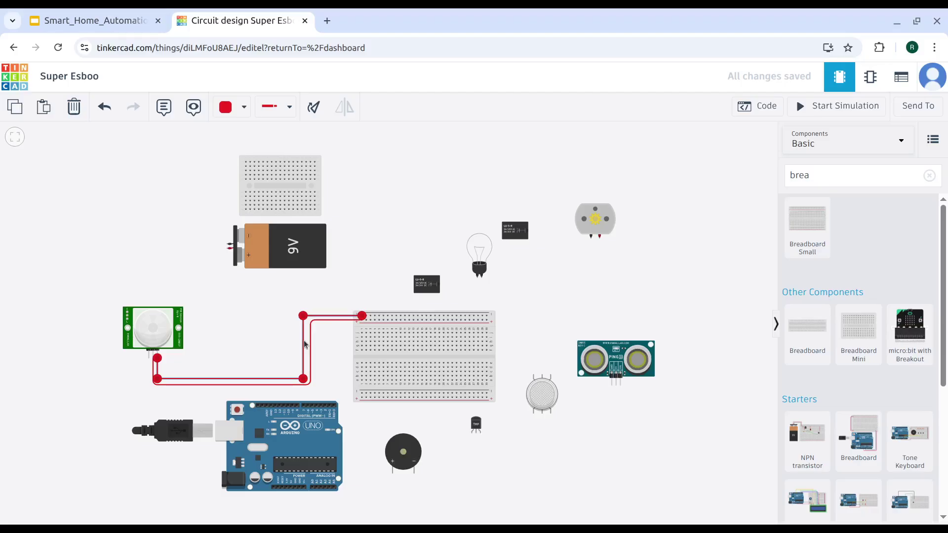
{"action": "left_click", "coordinate": [232, 106]}
{"action": "left_click", "coordinate": [254, 148]}
{"action": "left_click", "coordinate": [410, 171]}
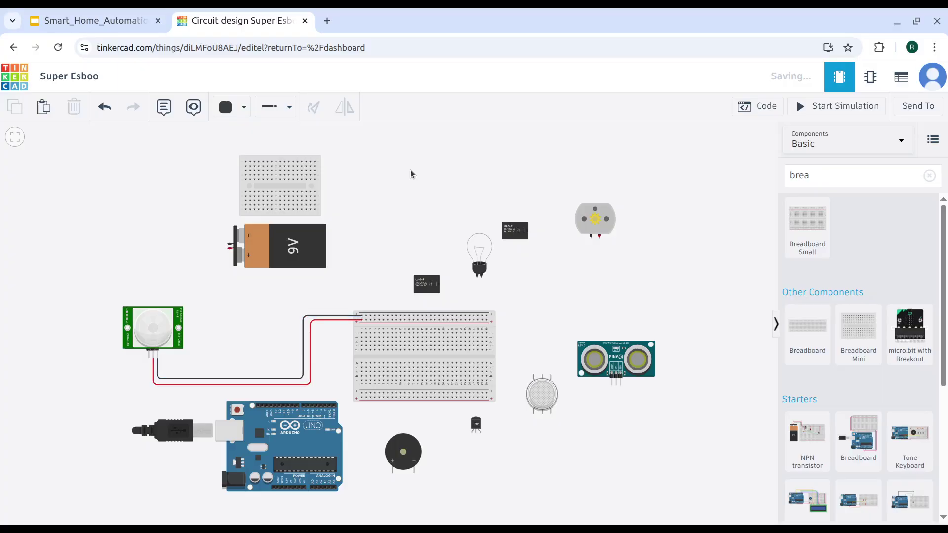
- Wire the PIR sensor's signal pin to an Arduino digital pin, routed just below the red wire, and colour it orange
{"action": "left_click", "coordinate": [149, 354]}
{"action": "left_click", "coordinate": [149, 387]}
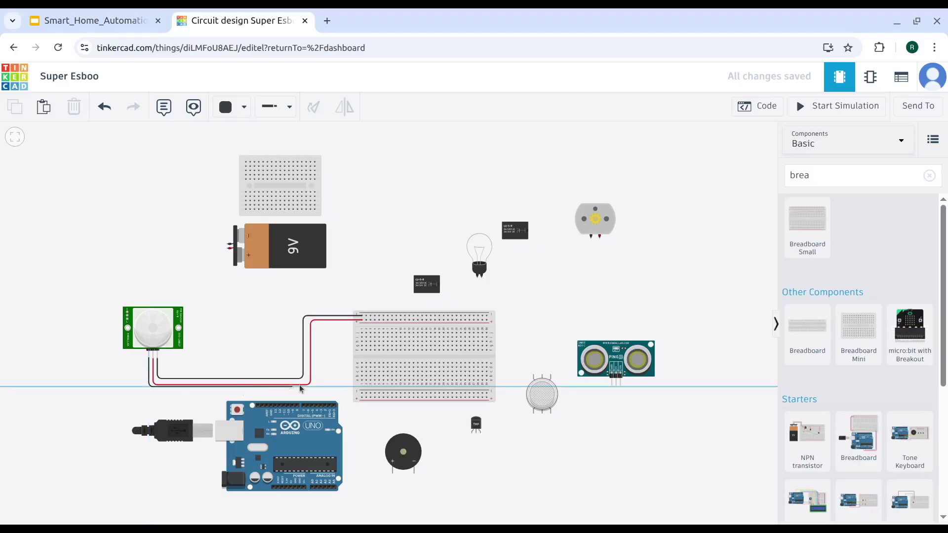
{"action": "left_click", "coordinate": [317, 387]}
{"action": "left_click", "coordinate": [317, 406]}
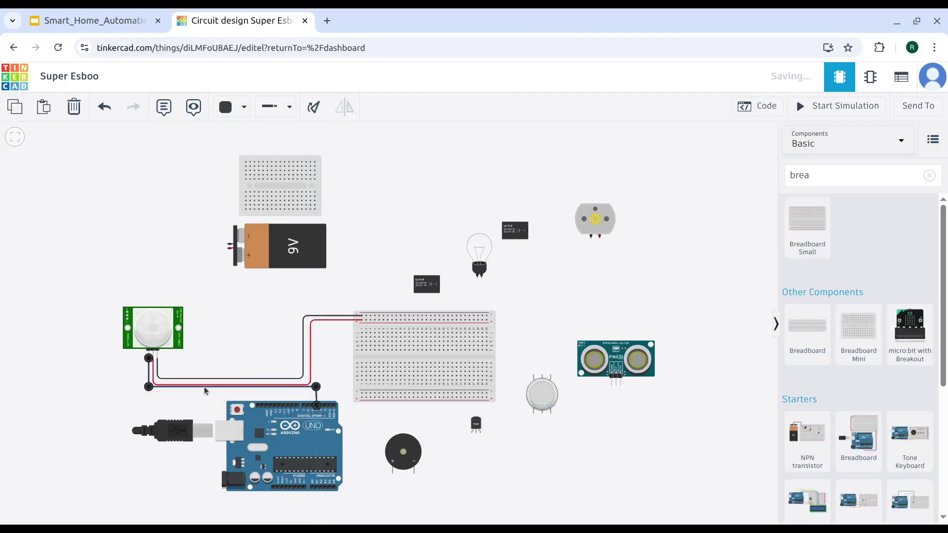
{"action": "left_click_drag", "start_coordinate": [206, 387], "coordinate": [208, 390]}
{"action": "left_click", "coordinate": [232, 106]}
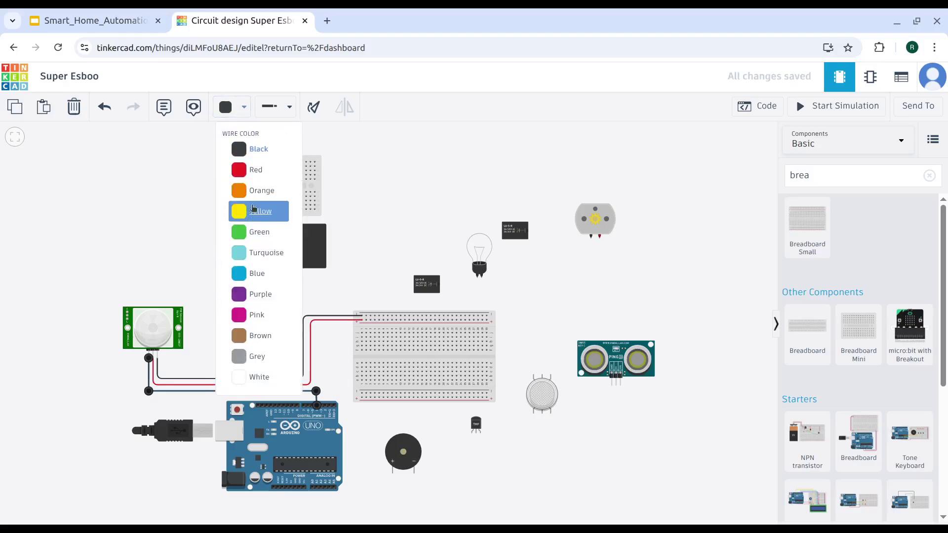
{"action": "left_click", "coordinate": [255, 194]}
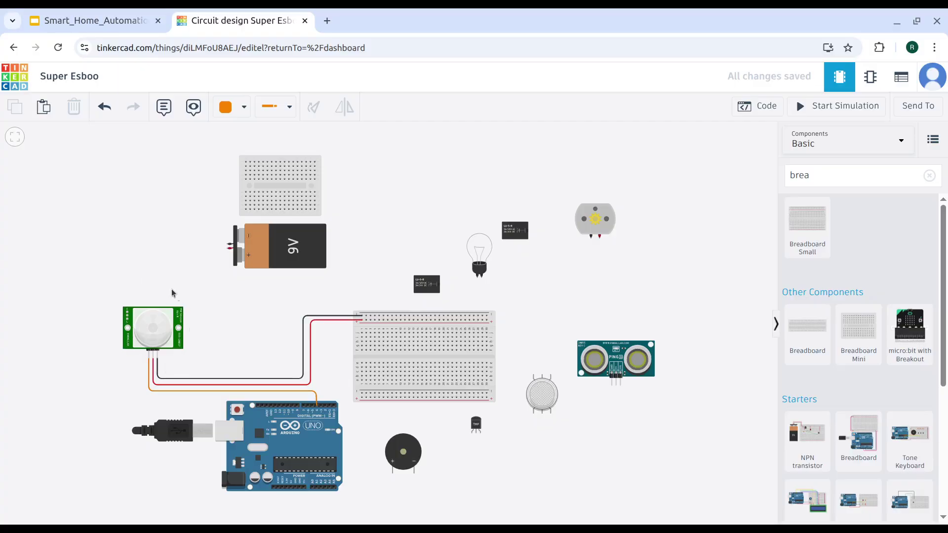
{"action": "left_click", "coordinate": [146, 319]}
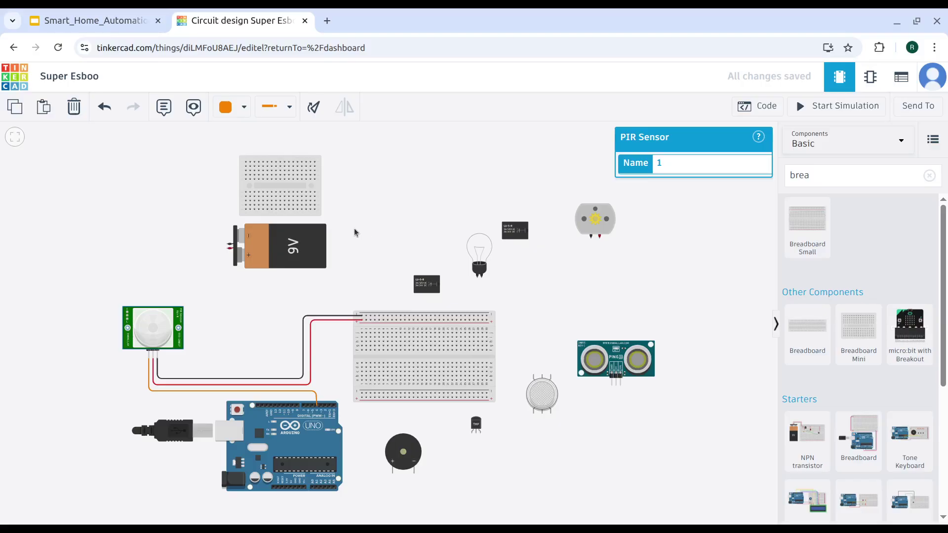
{"action": "left_click", "coordinate": [271, 334]}
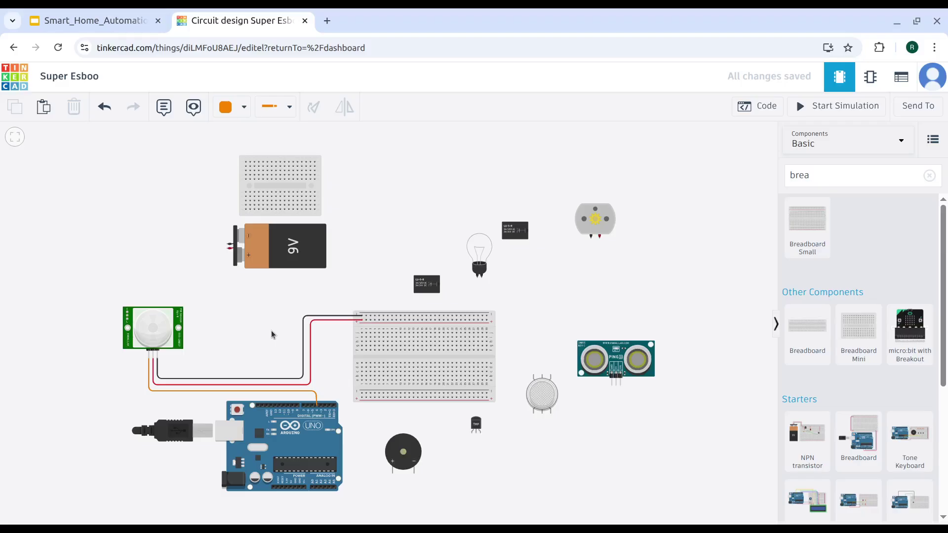
- Move the piezo up slightly and run a yellow wire from its positive pin to the leftmost column of the breadboard's upper half
{"action": "left_click_drag", "start_coordinate": [403, 453], "coordinate": [404, 435]}
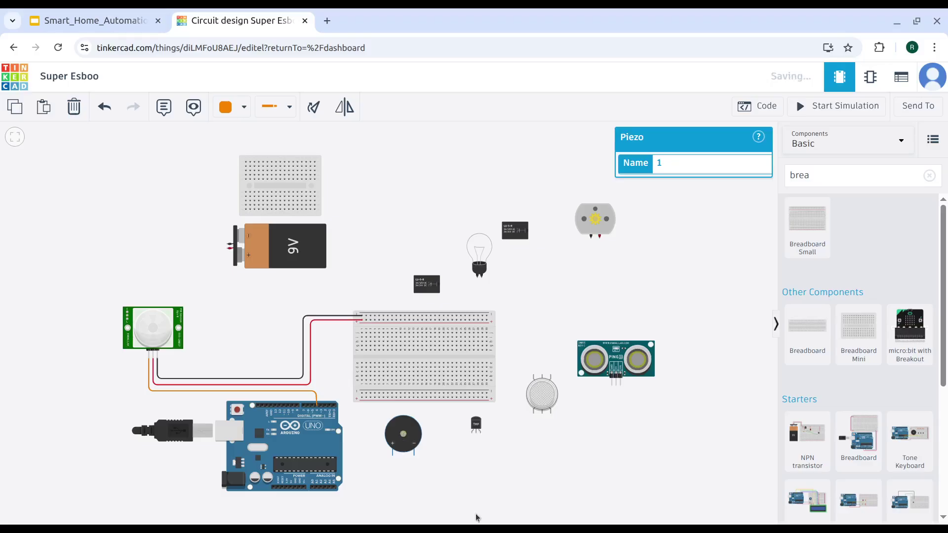
{"action": "left_click_drag", "start_coordinate": [476, 515], "coordinate": [474, 516]}
{"action": "left_click", "coordinate": [390, 459]}
{"action": "left_click", "coordinate": [390, 477]}
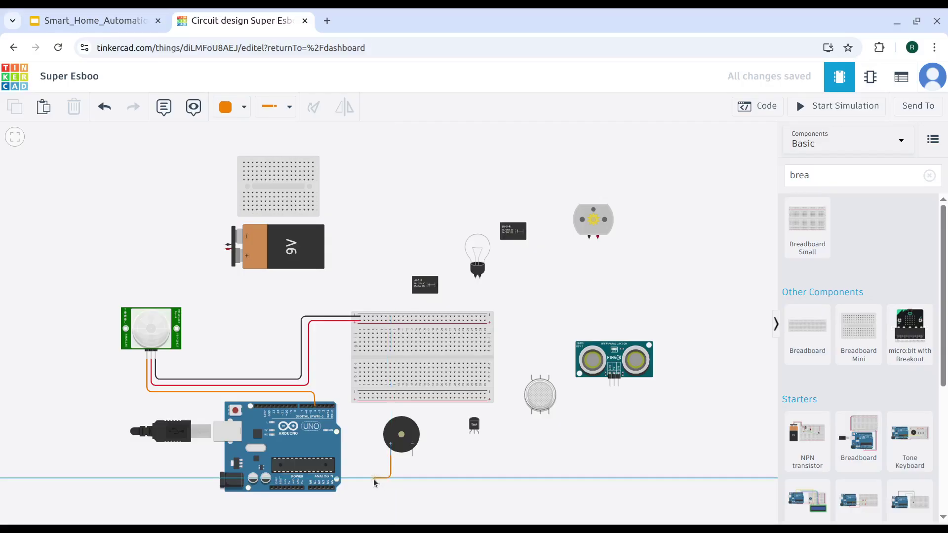
{"action": "left_click", "coordinate": [369, 478]}
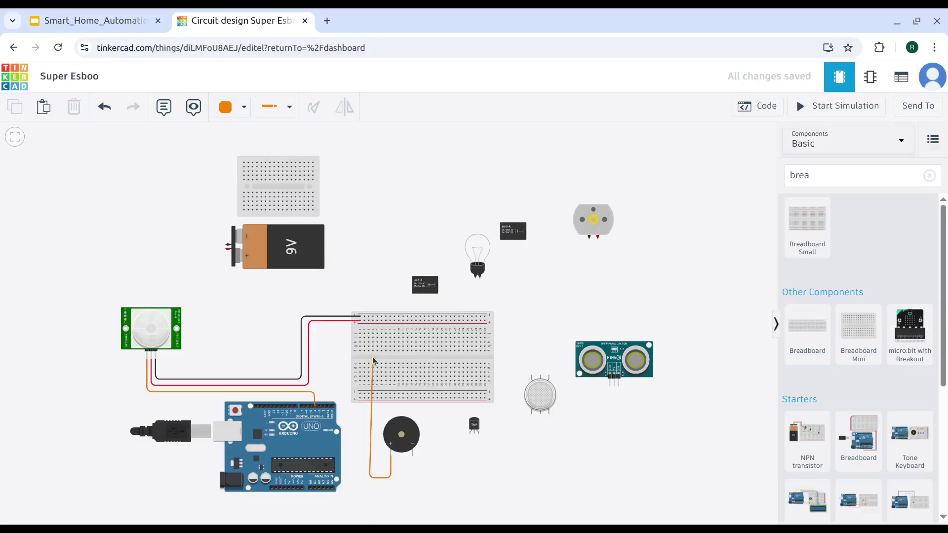
{"action": "left_click", "coordinate": [377, 326]}
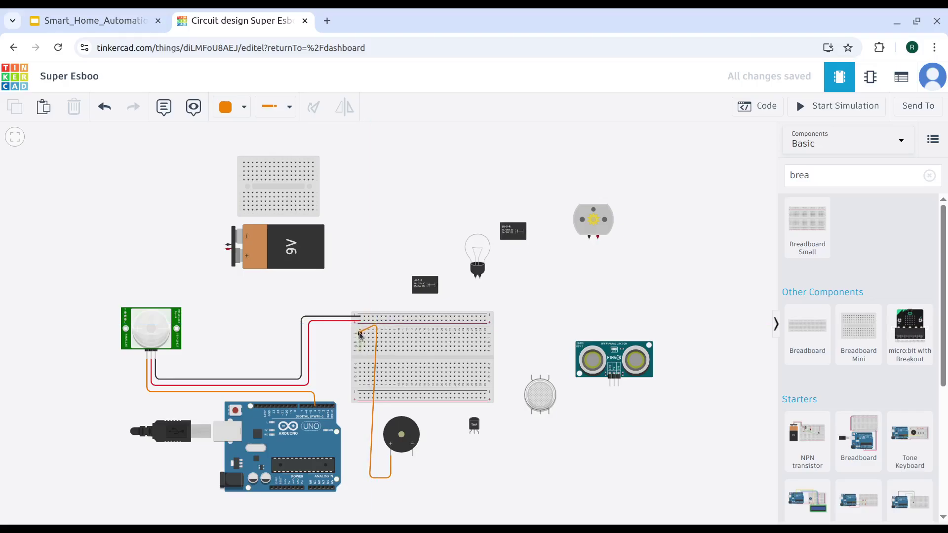
{"action": "left_click", "coordinate": [359, 335]}
{"action": "left_click_drag", "start_coordinate": [376, 334], "coordinate": [374, 335]}
{"action": "left_click_drag", "start_coordinate": [372, 482], "coordinate": [375, 481]}
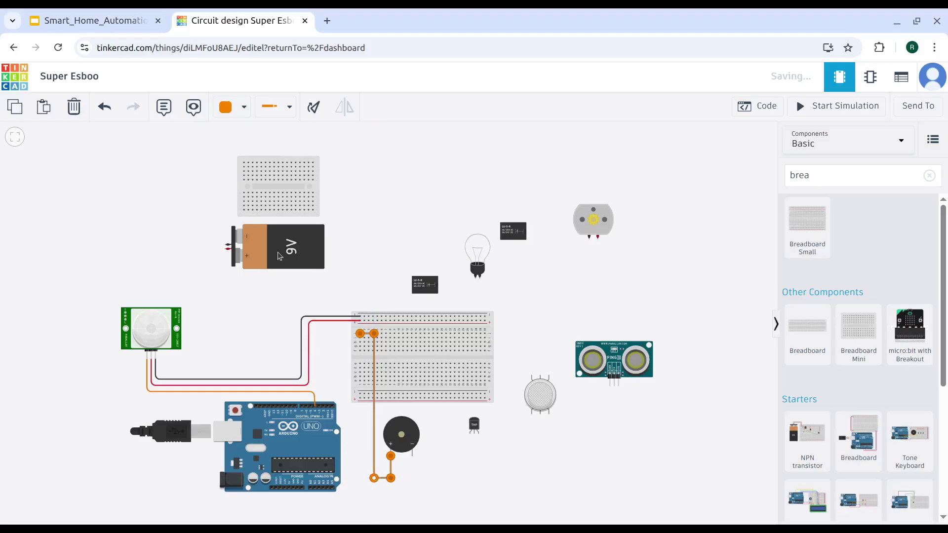
{"action": "left_click", "coordinate": [236, 108]}
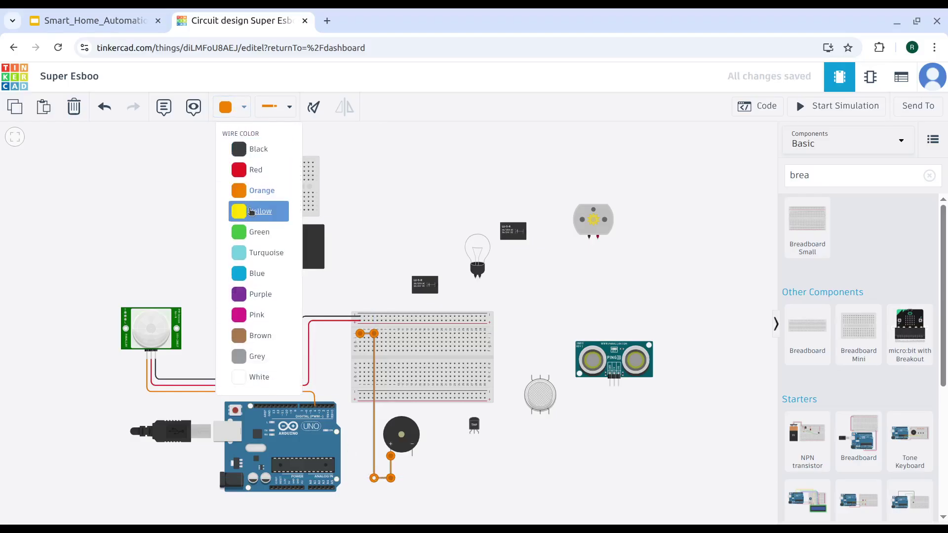
{"action": "left_click", "coordinate": [255, 207]}
{"action": "left_click", "coordinate": [415, 185]}
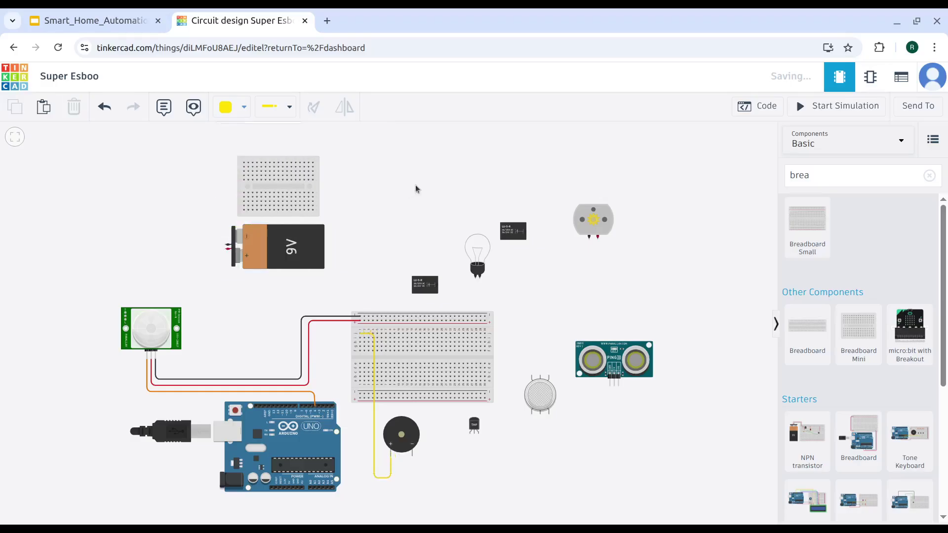
- Run a yellow wire from the Arduino digital pin right of the orange wire to the breadboard column holding the piezo's positive wire
{"action": "left_click", "coordinate": [319, 408]}
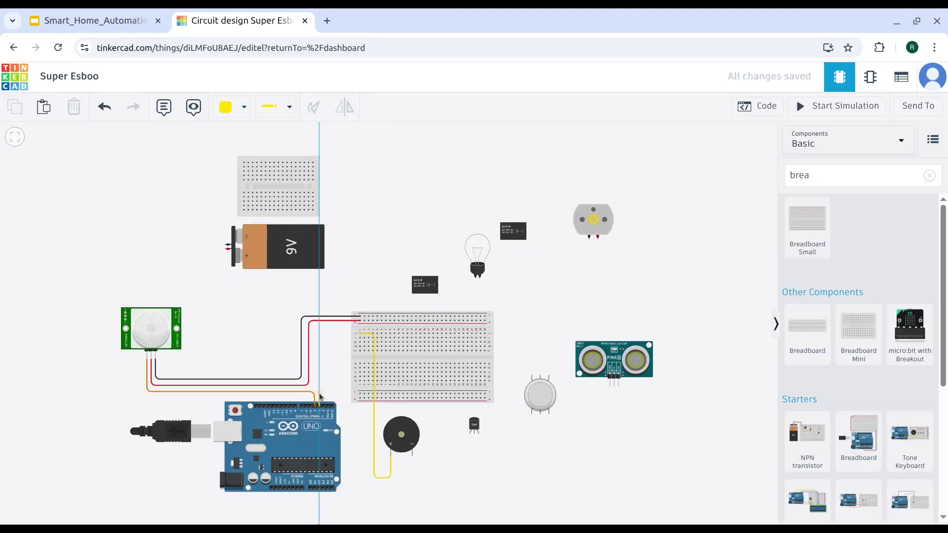
{"action": "left_click", "coordinate": [339, 392]}
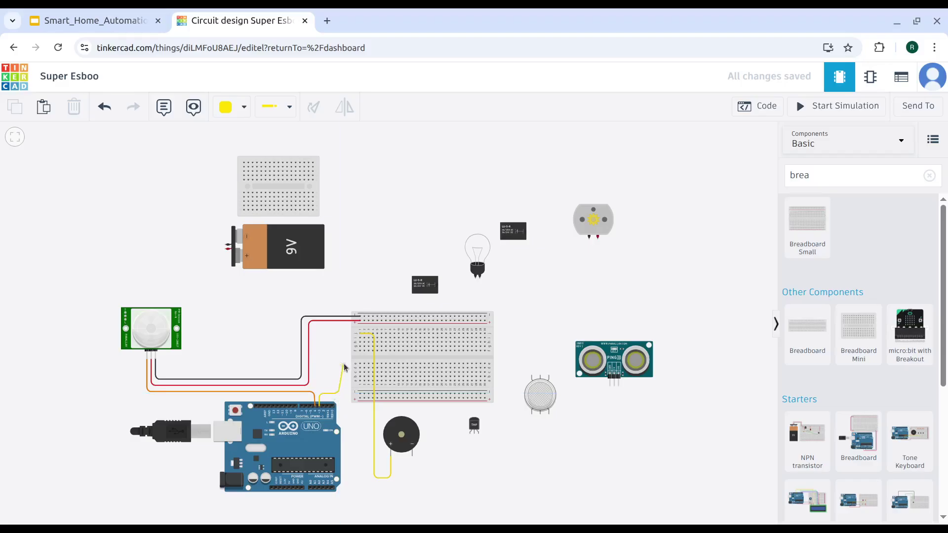
{"action": "left_click", "coordinate": [339, 352]}
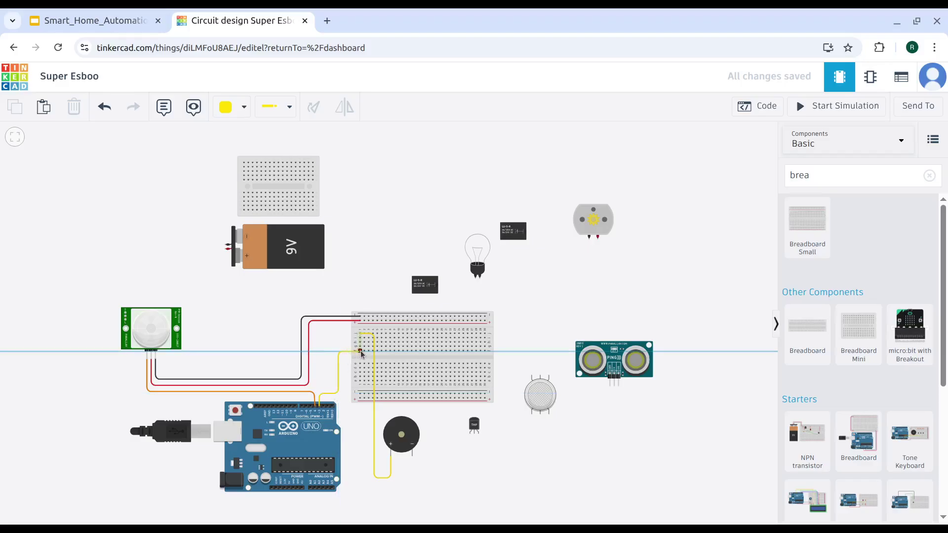
{"action": "left_click", "coordinate": [360, 352]}
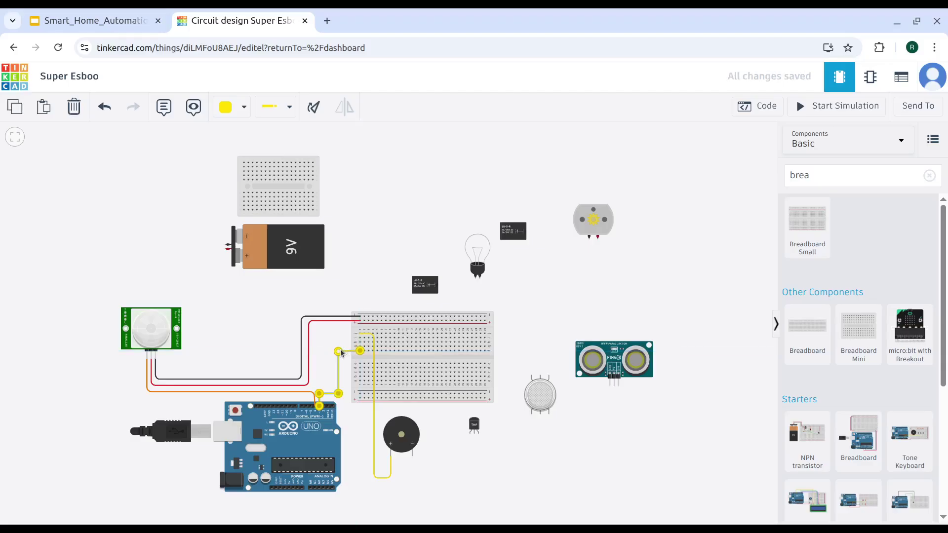
{"action": "left_click", "coordinate": [368, 257]}
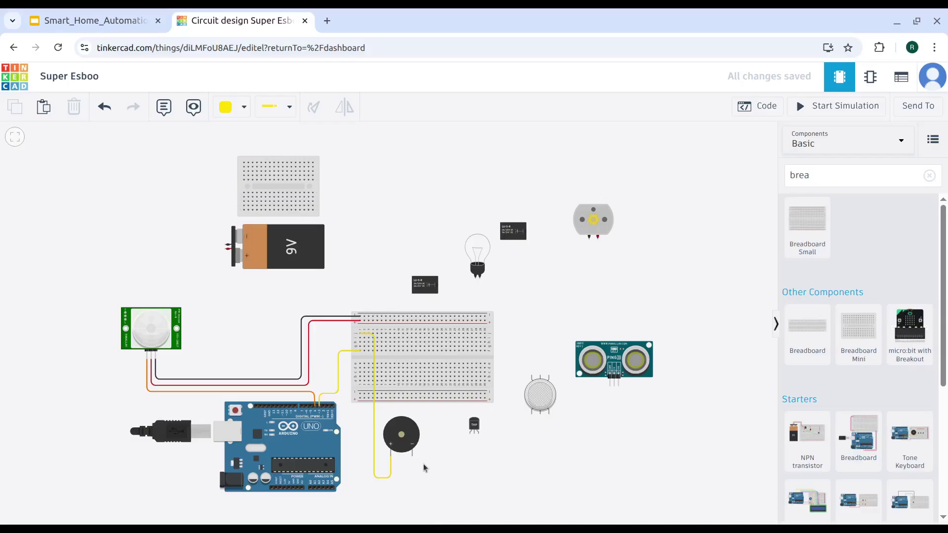
- Wire the piezo's negative pin to the breadboard's lower negative rail, straighten its bend, and colour the wire black
{"action": "left_click", "coordinate": [412, 453]}
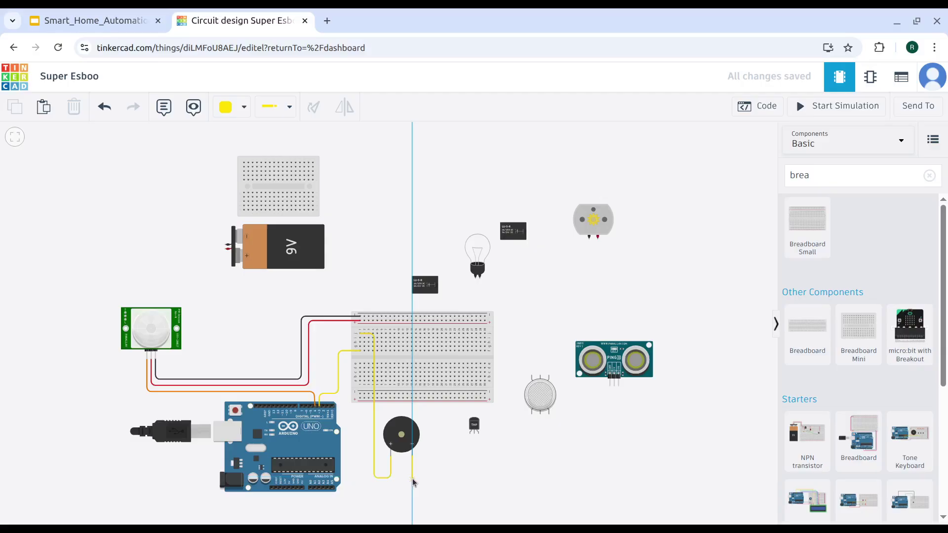
{"action": "left_click", "coordinate": [413, 477]}
{"action": "left_click", "coordinate": [426, 477]}
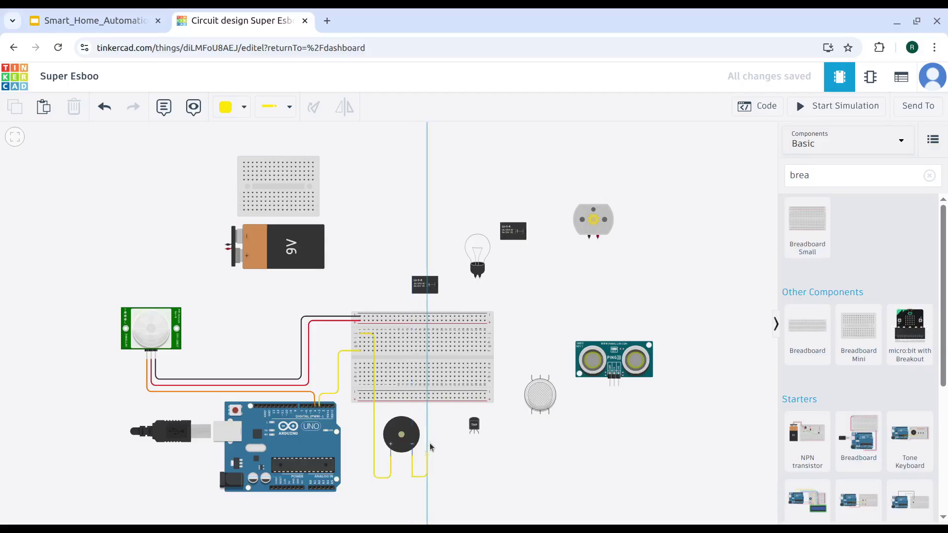
{"action": "left_click", "coordinate": [424, 398]}
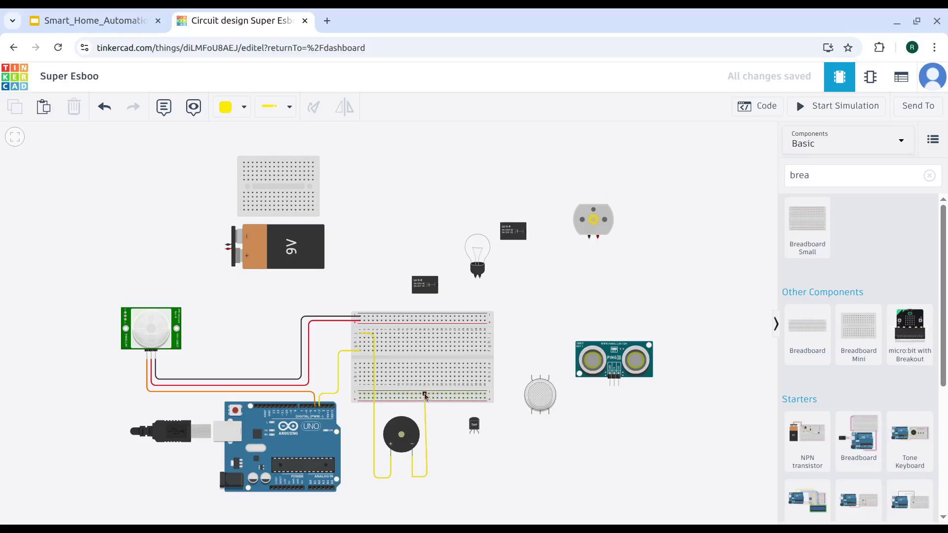
{"action": "left_click", "coordinate": [424, 394]}
{"action": "left_click_drag", "start_coordinate": [428, 480], "coordinate": [428, 480]}
{"action": "left_click", "coordinate": [228, 107]}
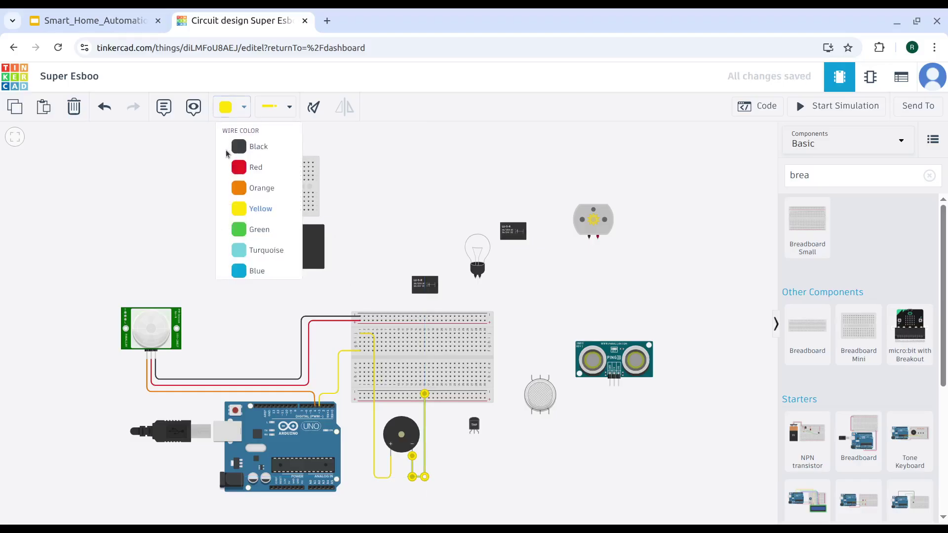
{"action": "left_click", "coordinate": [240, 147]}
{"action": "left_click", "coordinate": [440, 173]}
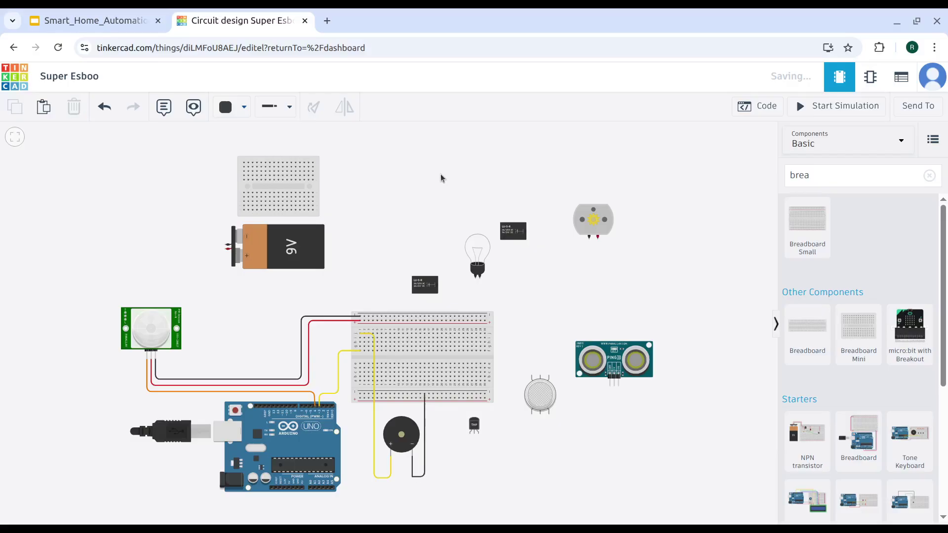
- Run a black wire from the Arduino's GND power pin below the board to the left end of the breadboard's lower negative rail
{"action": "left_click", "coordinate": [293, 489]}
{"action": "left_click", "coordinate": [294, 504]}
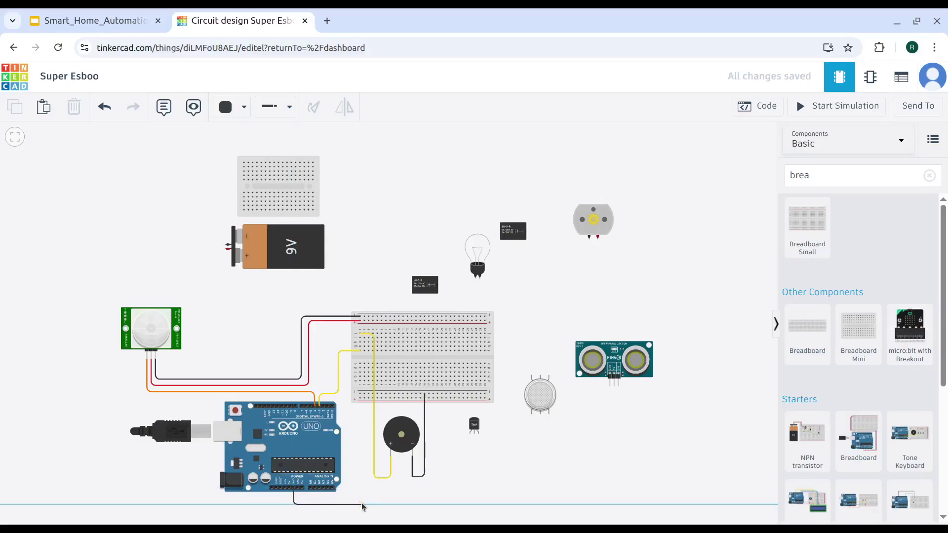
{"action": "left_click", "coordinate": [357, 503]}
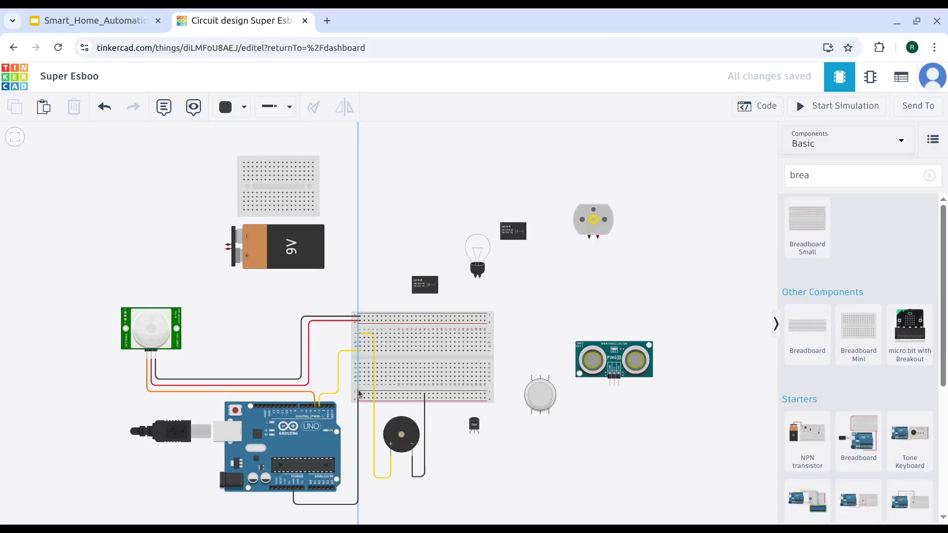
{"action": "left_click", "coordinate": [359, 395]}
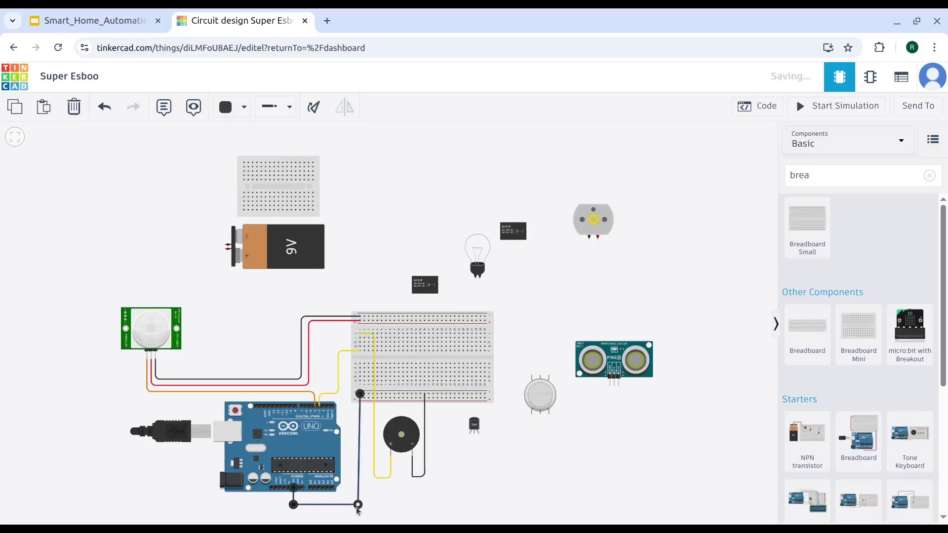
{"action": "left_click", "coordinate": [281, 517]}
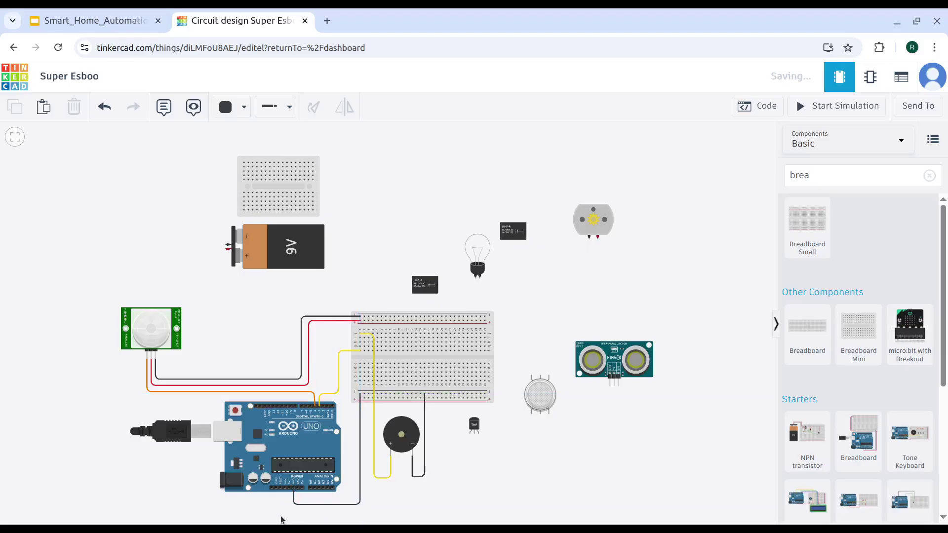
- Wire the Arduino's 5V pin to the breadboard's lower positive rail, routed just outside the black ground wire, and colour it red
{"action": "left_click", "coordinate": [290, 490]}
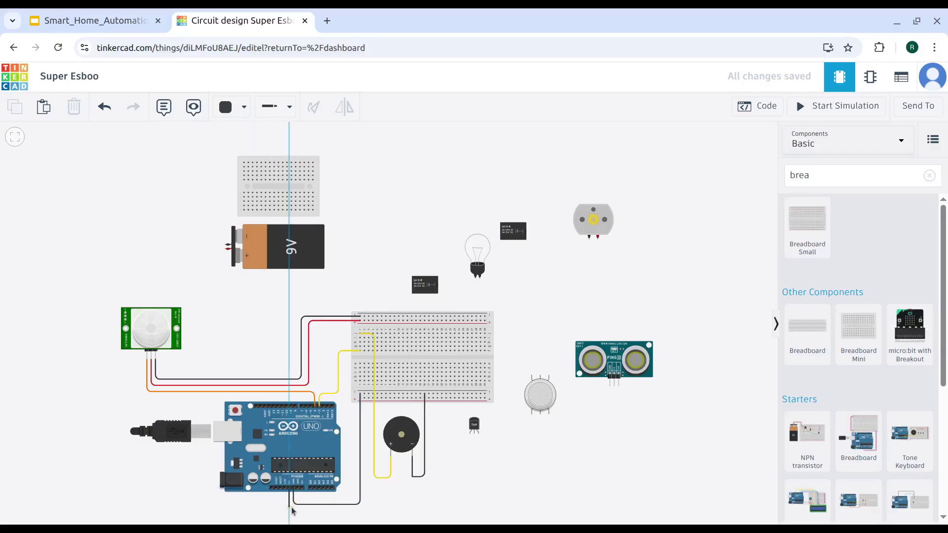
{"action": "left_click", "coordinate": [290, 509]}
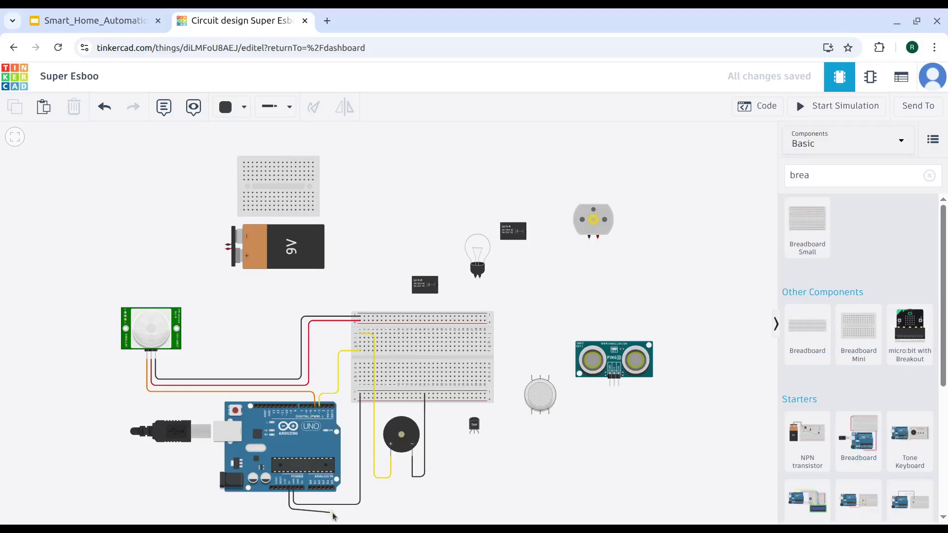
{"action": "left_click", "coordinate": [366, 508]}
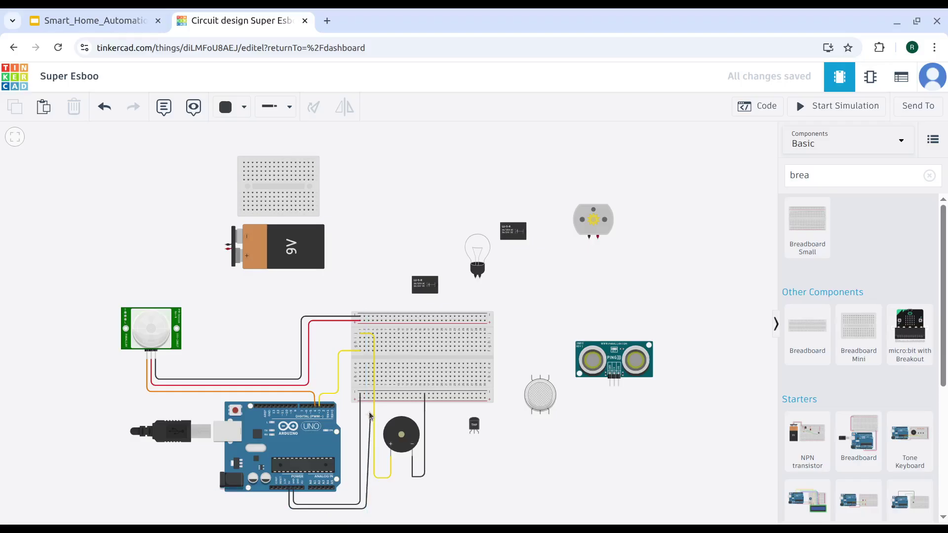
{"action": "left_click", "coordinate": [365, 398]}
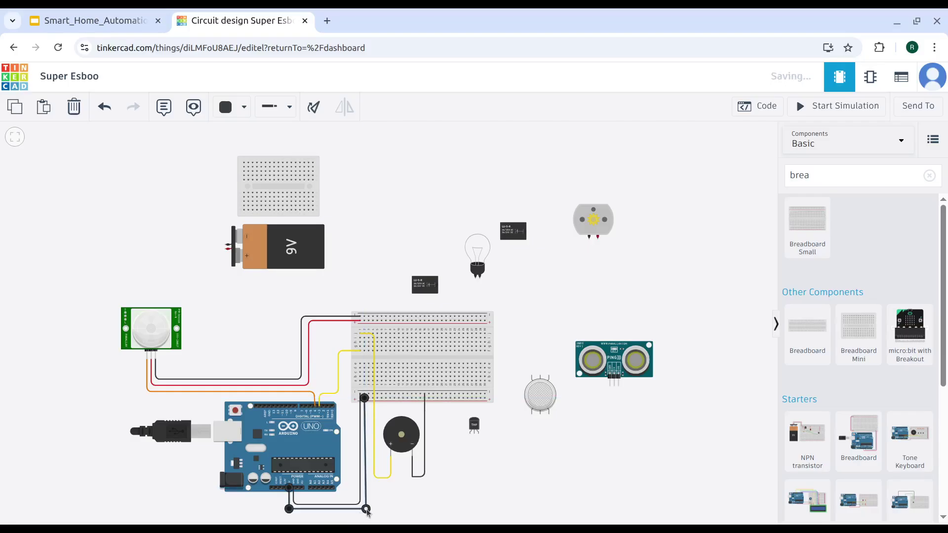
{"action": "left_click", "coordinate": [232, 106]}
{"action": "left_click", "coordinate": [242, 177]}
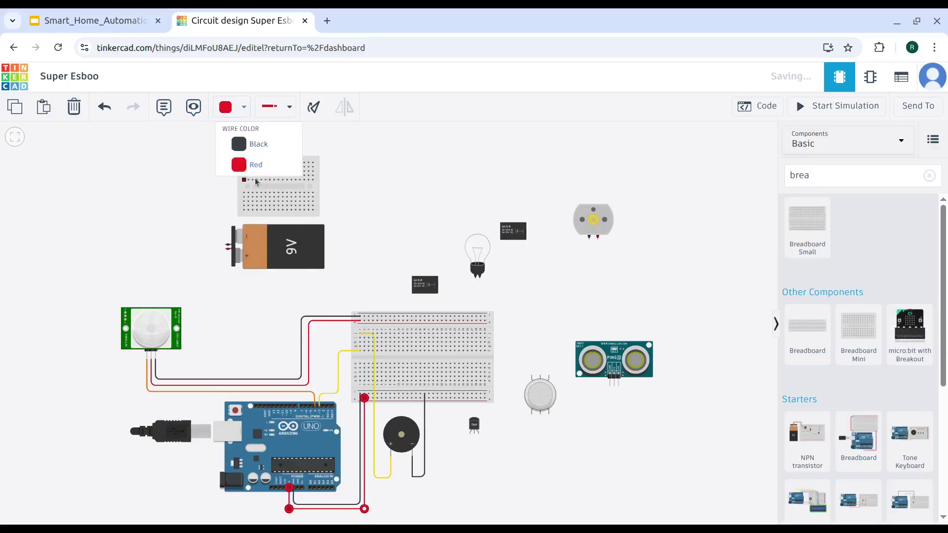
{"action": "left_click", "coordinate": [428, 178]}
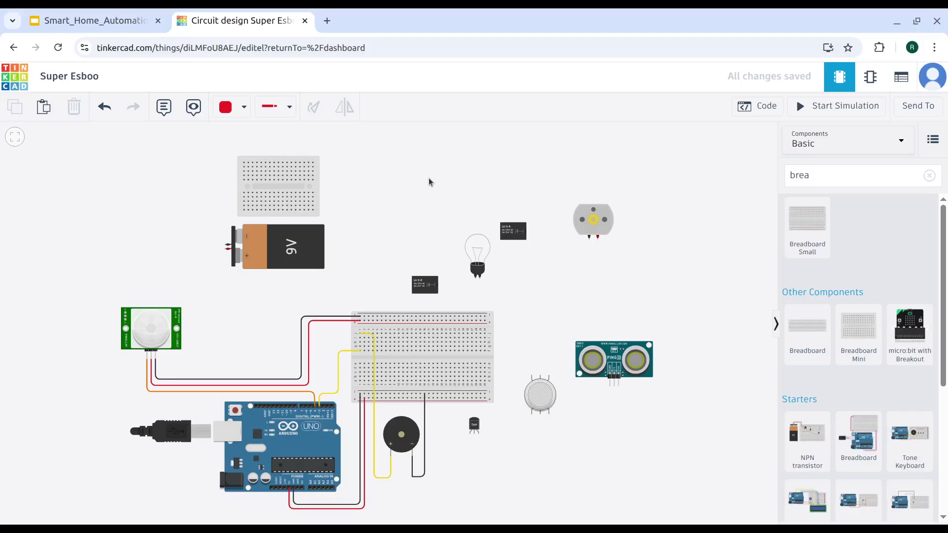
- Bridge the breadboard's upper and lower positive rails with a red wire and its two negative rails with a black wire
{"action": "left_click", "coordinate": [376, 322]}
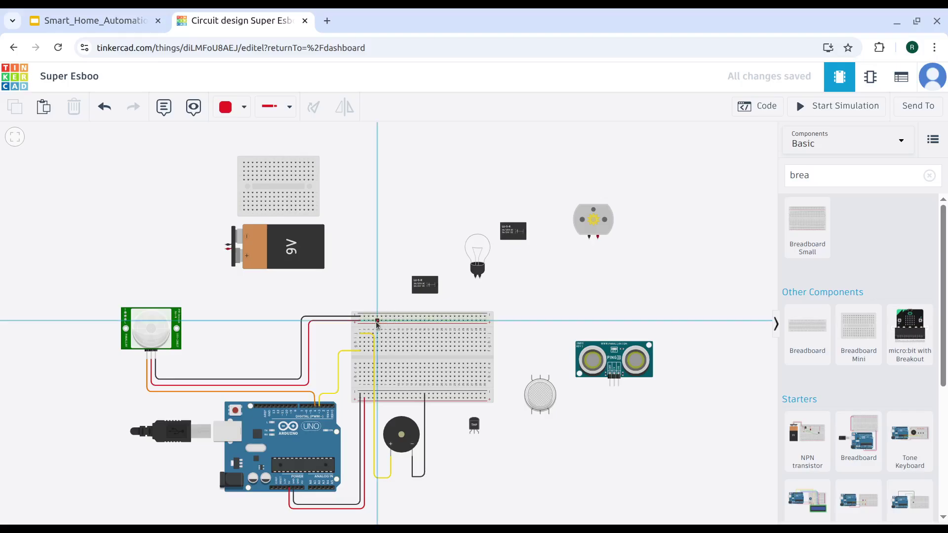
{"action": "left_click", "coordinate": [377, 397]}
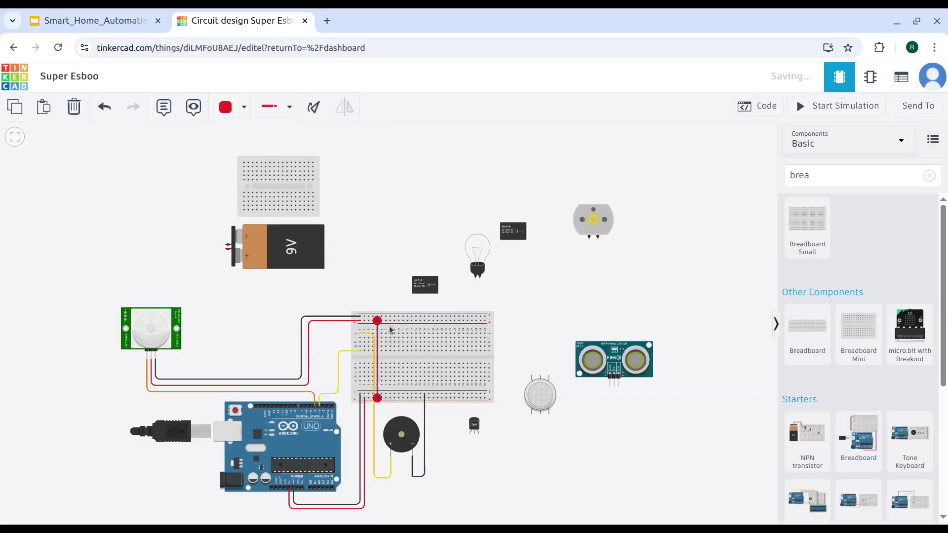
{"action": "left_click", "coordinate": [385, 319]}
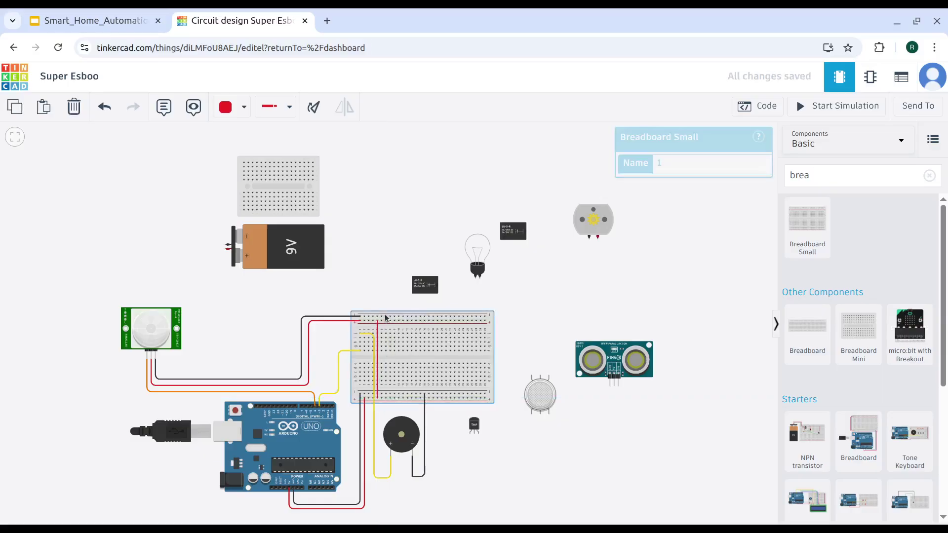
{"action": "left_click", "coordinate": [386, 395]}
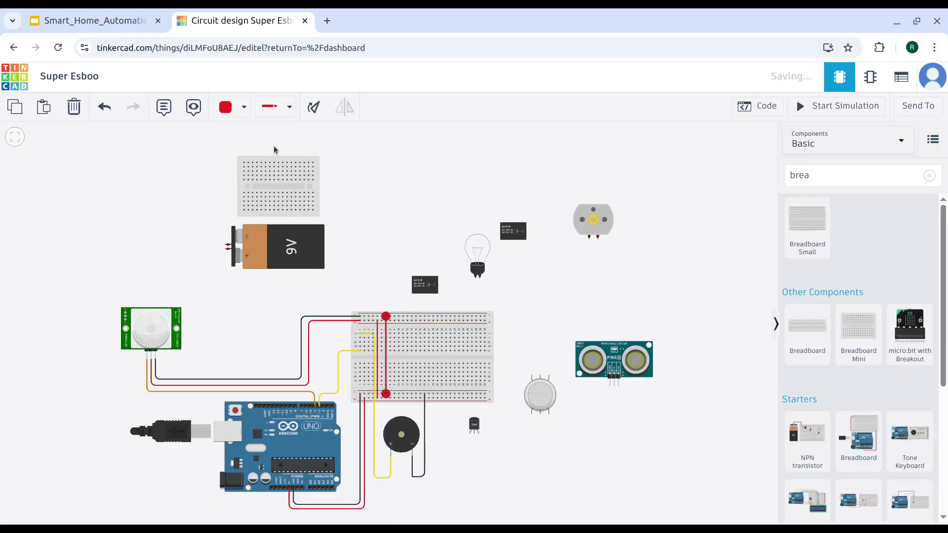
{"action": "left_click", "coordinate": [229, 107]}
{"action": "left_click", "coordinate": [253, 148]}
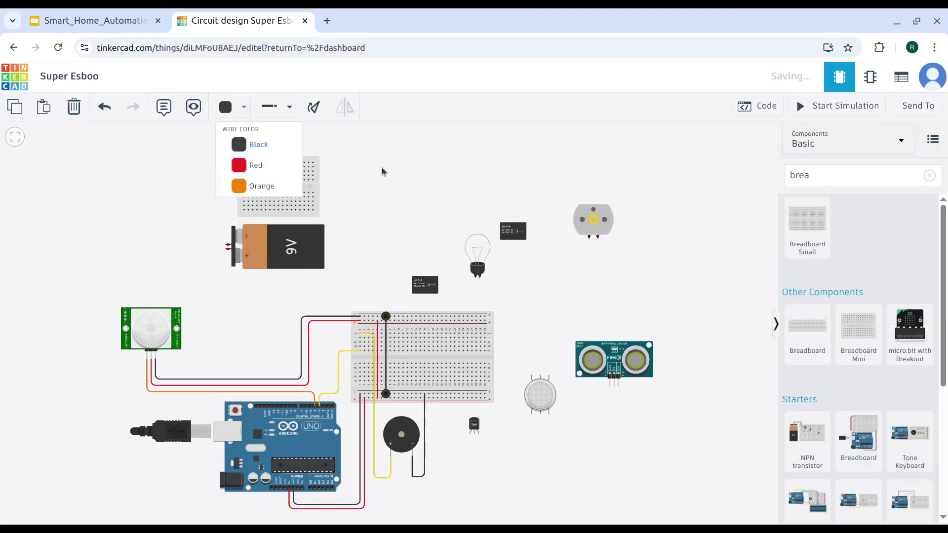
{"action": "left_click", "coordinate": [398, 169]}
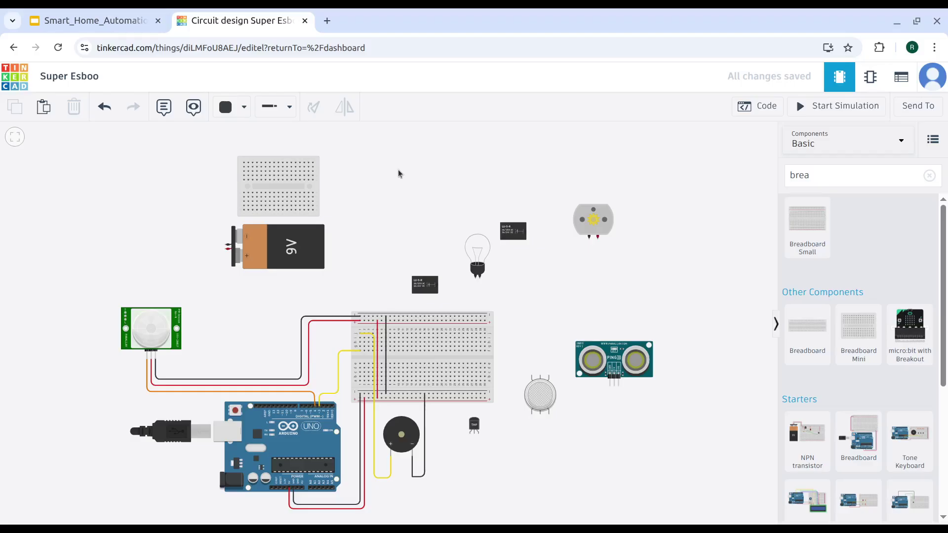
- Wire the ultrasonic sensor's power pin to the breadboard's lower positive rail, right of the piezo's ground wire, and colour it red
{"action": "left_click", "coordinate": [614, 388]}
{"action": "left_click", "coordinate": [614, 504]}
{"action": "left_click", "coordinate": [432, 505]}
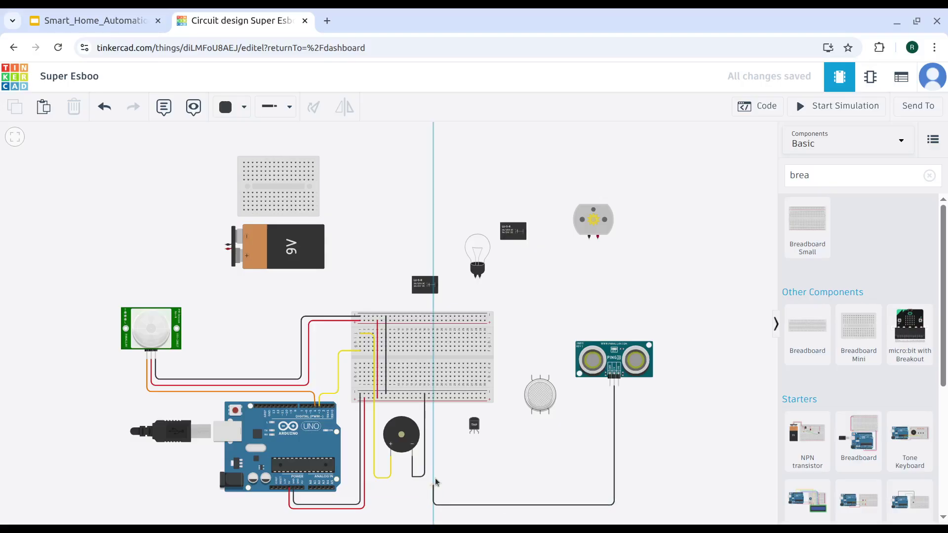
{"action": "left_click", "coordinate": [433, 398]}
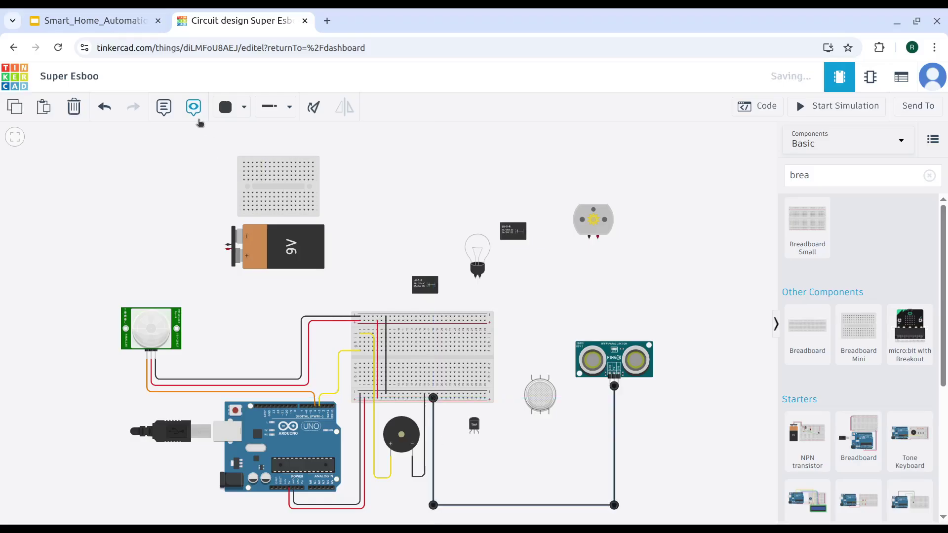
{"action": "left_click", "coordinate": [231, 107]}
{"action": "left_click", "coordinate": [257, 169]}
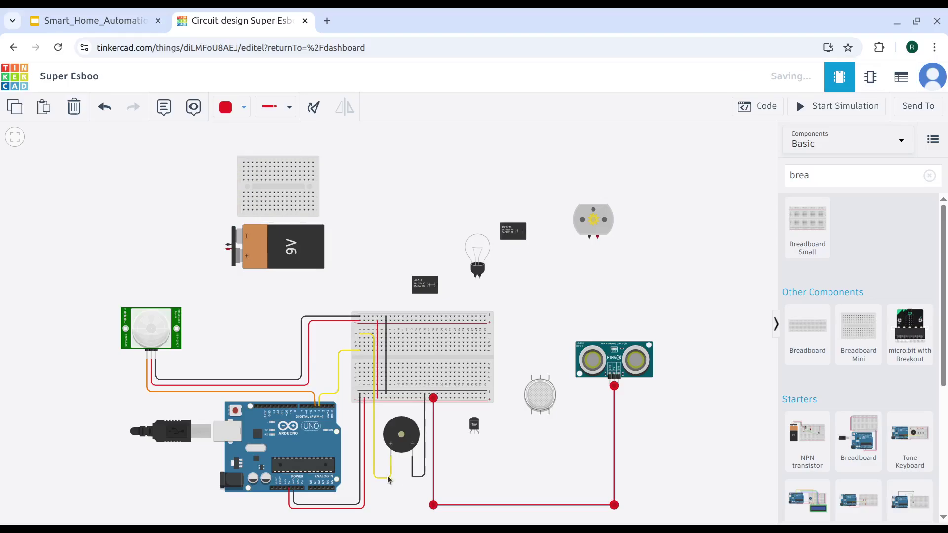
{"action": "left_click_drag", "start_coordinate": [434, 506], "coordinate": [434, 505]}
{"action": "left_click", "coordinate": [537, 474]}
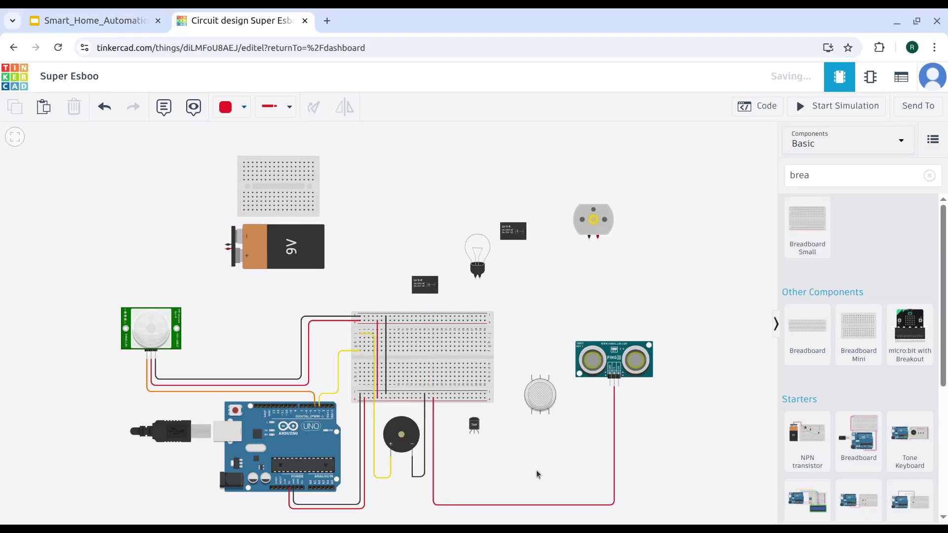
- Wire the ultrasonic sensor's ground pin to the lower negative rail, routed just inside the red wire with straight bends, and colour it black
{"action": "left_click", "coordinate": [610, 389]}
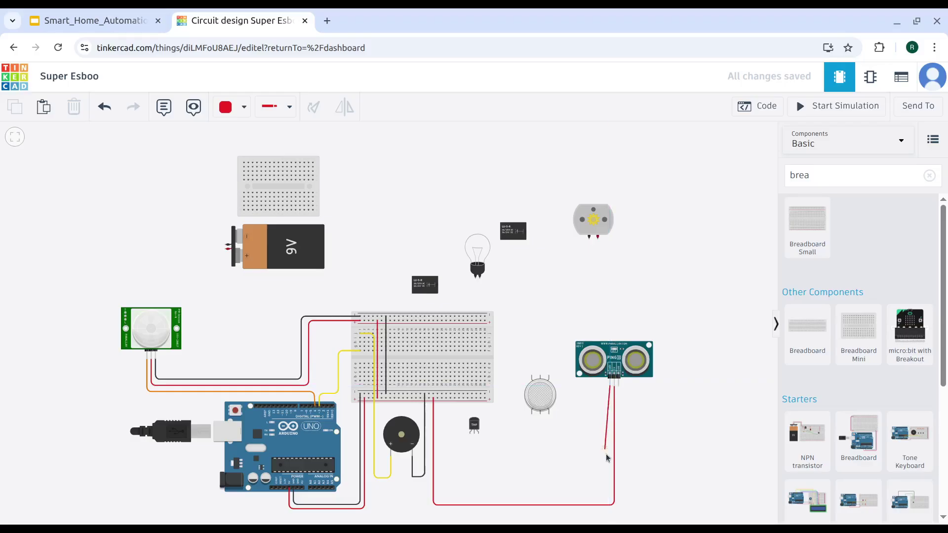
{"action": "left_click", "coordinate": [610, 495]}
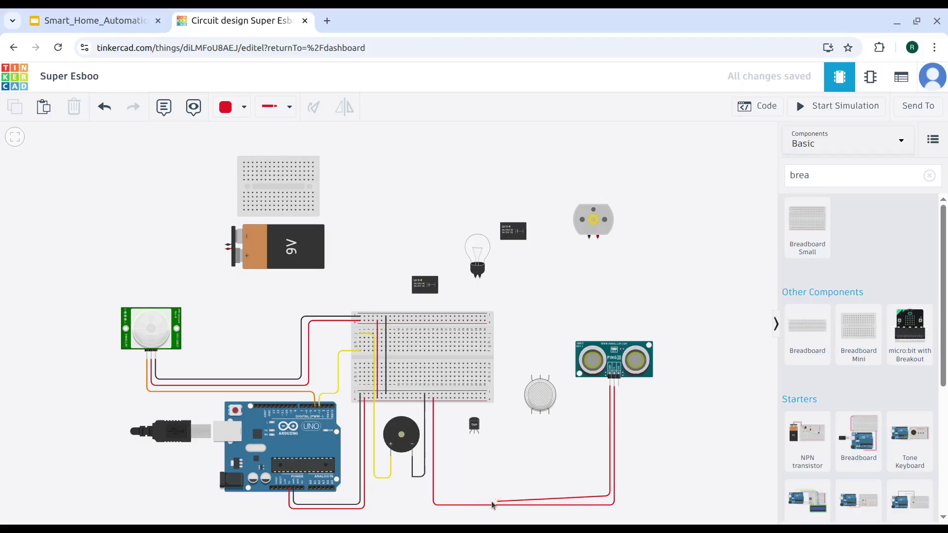
{"action": "left_click", "coordinate": [440, 495]}
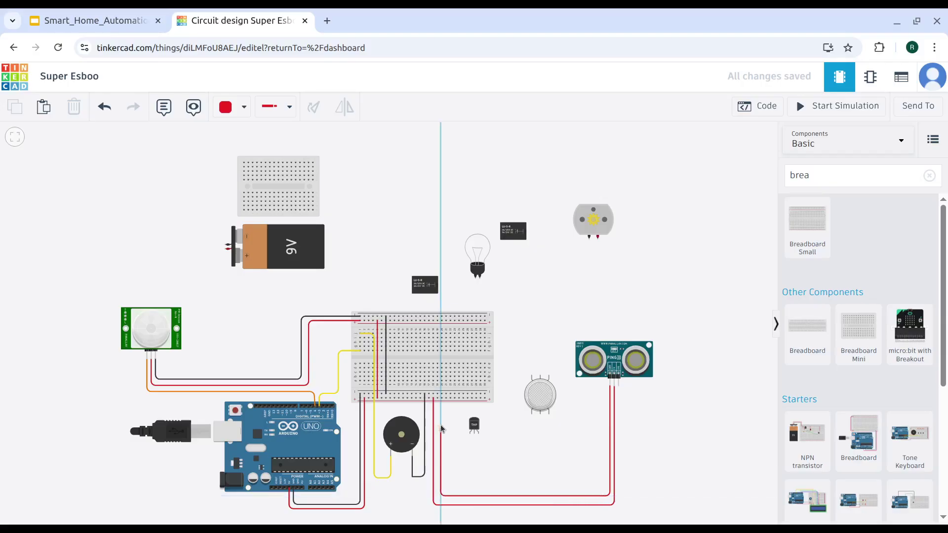
{"action": "left_click", "coordinate": [441, 394]}
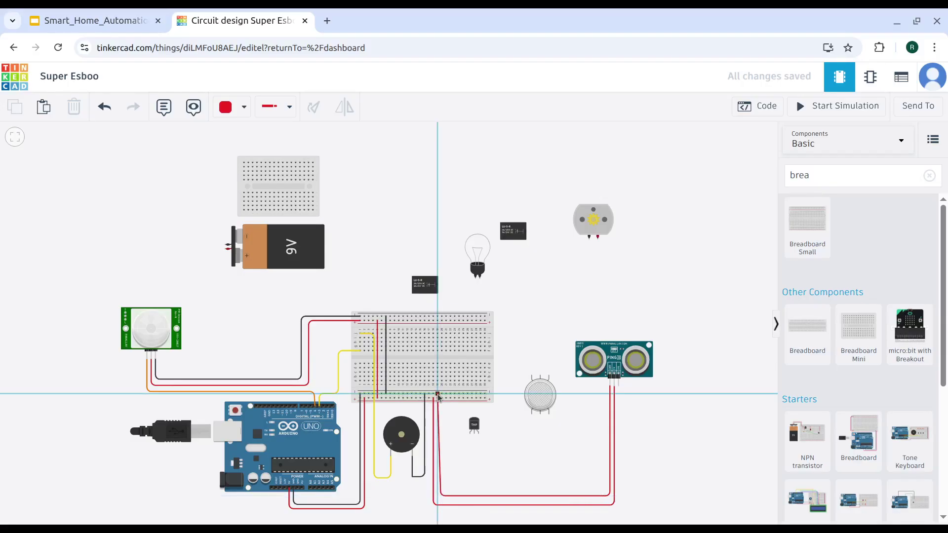
{"action": "left_click_drag", "start_coordinate": [442, 496], "coordinate": [441, 497]}
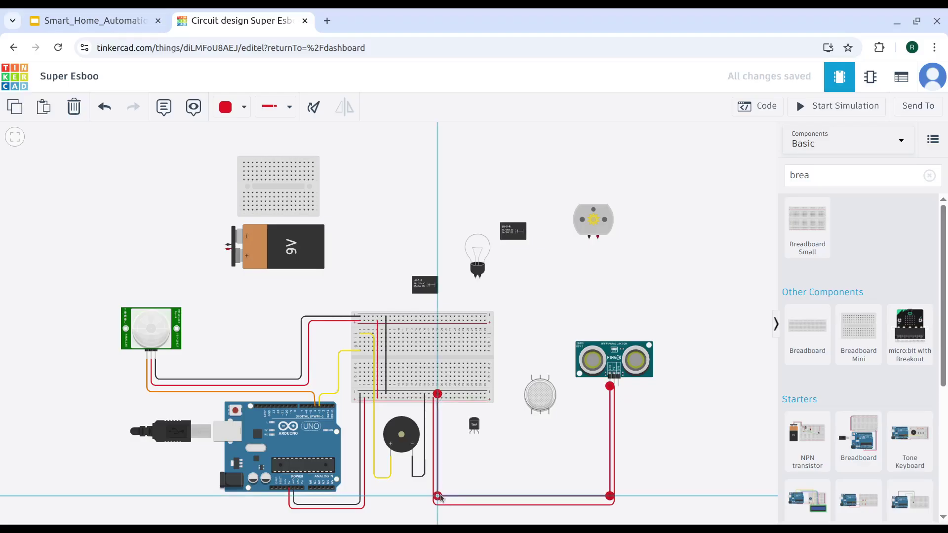
{"action": "left_click", "coordinate": [242, 107]}
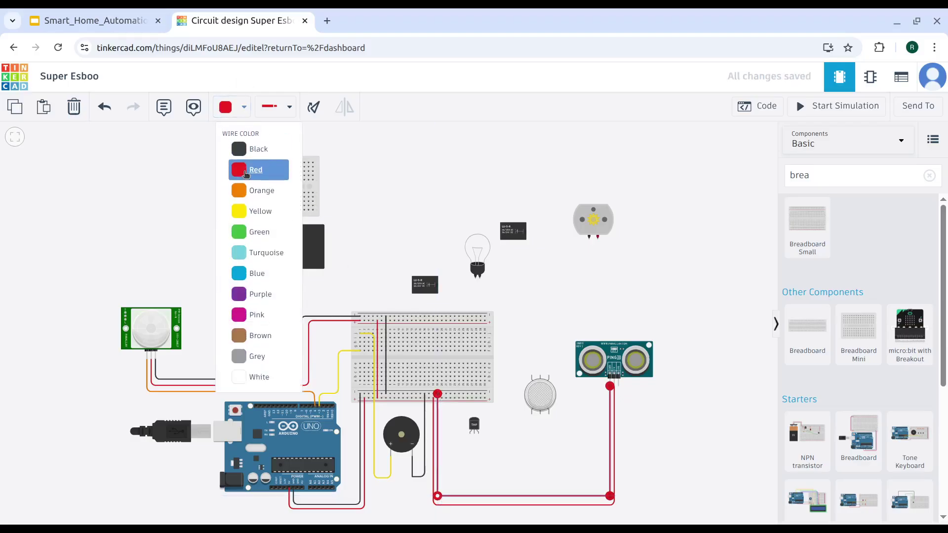
{"action": "left_click", "coordinate": [249, 158]}
{"action": "left_click", "coordinate": [637, 413]}
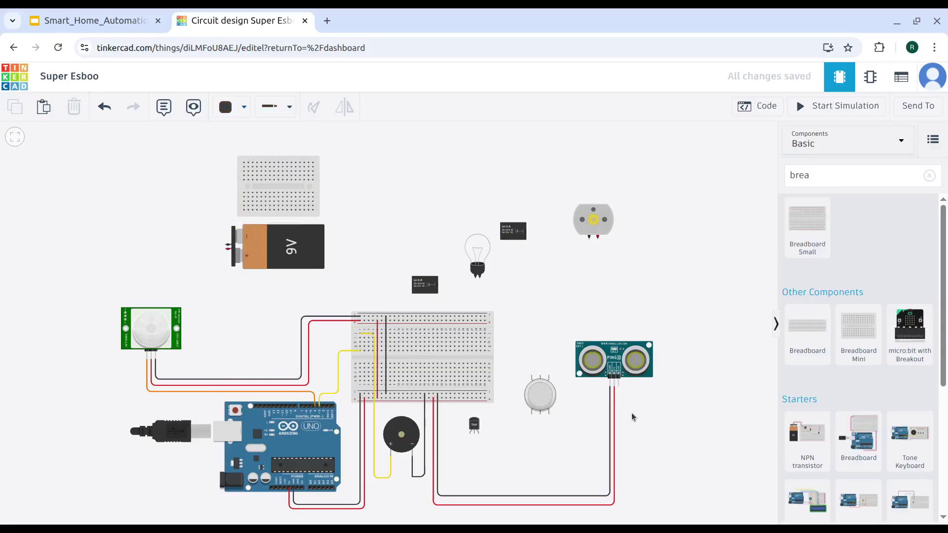
- Wire the ultrasonic sensor's signal pin to the breadboard's upper terminal block, routed with straight bends between the gas sensor and the ultrasonic sensor
{"action": "left_click", "coordinate": [617, 381]}
{"action": "left_click", "coordinate": [617, 493]}
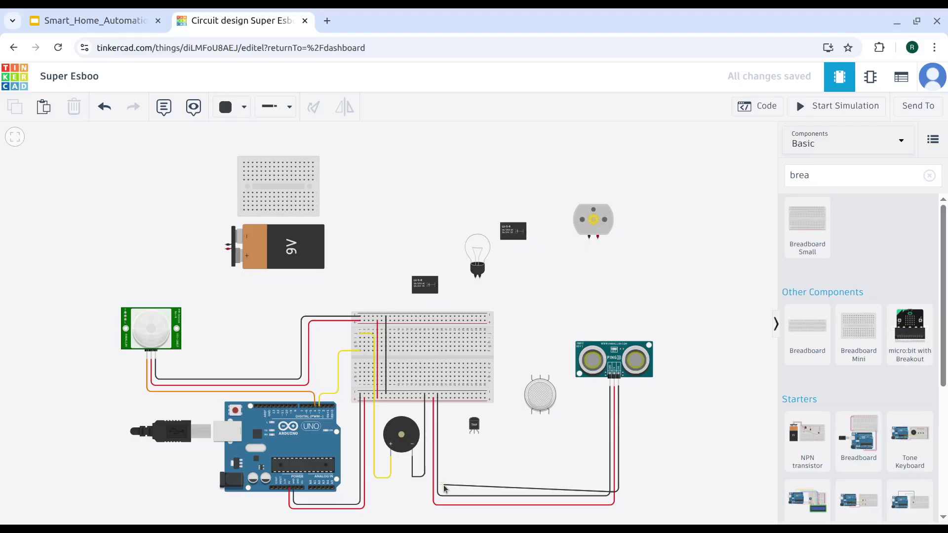
{"action": "left_click", "coordinate": [444, 485]}
{"action": "left_click", "coordinate": [505, 326]}
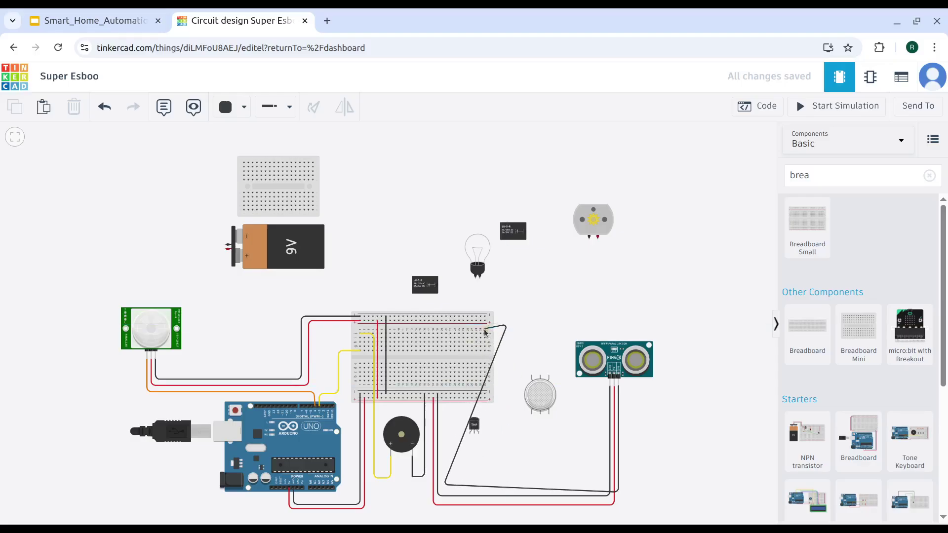
{"action": "left_click", "coordinate": [410, 337]}
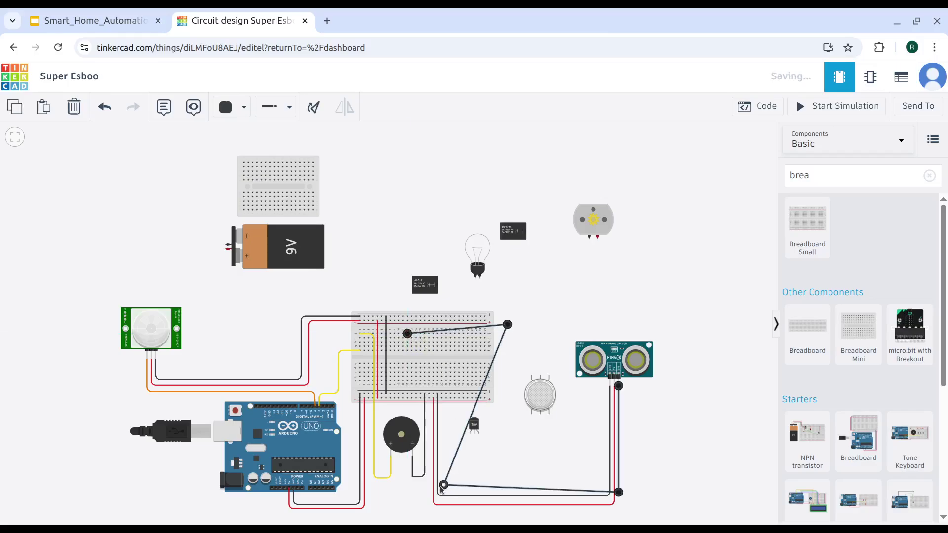
{"action": "left_click_drag", "start_coordinate": [445, 487], "coordinate": [622, 489]}
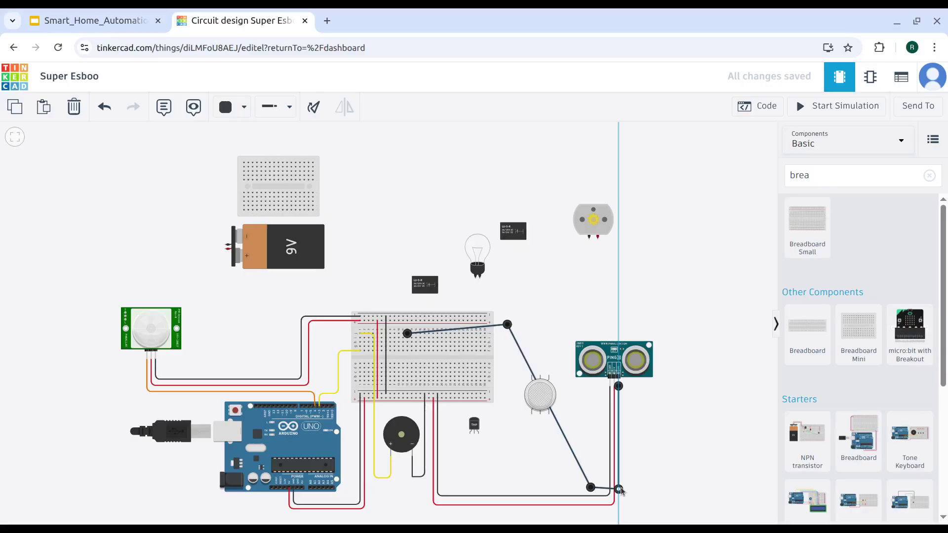
{"action": "left_click", "coordinate": [618, 488]}
{"action": "left_click_drag", "start_coordinate": [507, 324], "coordinate": [569, 340]}
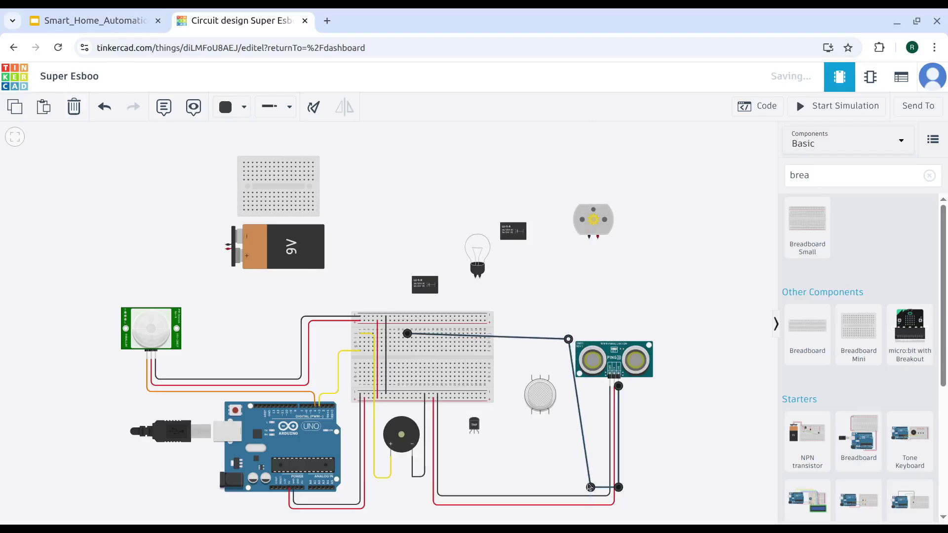
{"action": "left_click_drag", "start_coordinate": [590, 488], "coordinate": [568, 487]}
{"action": "left_click_drag", "start_coordinate": [568, 340], "coordinate": [567, 333]}
{"action": "left_click", "coordinate": [552, 295]}
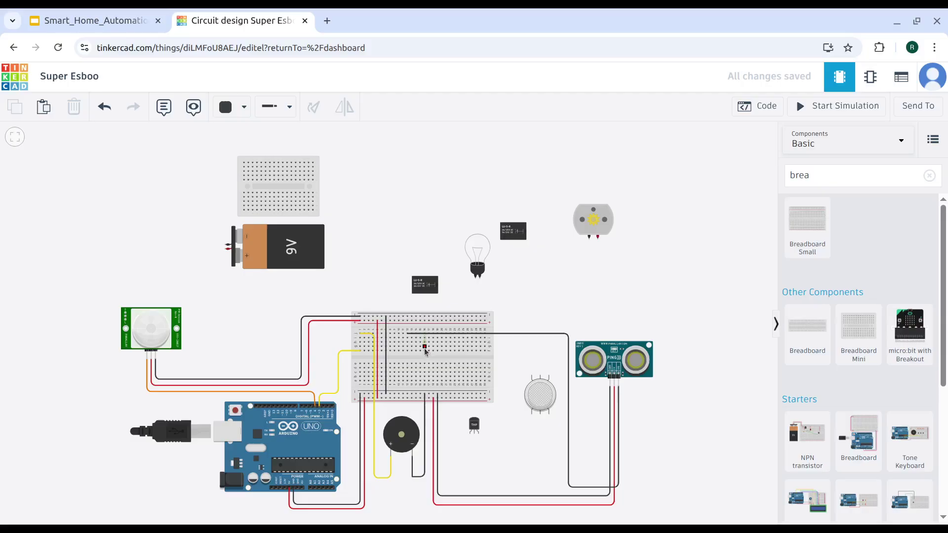
- Wire the signal's breadboard column to the Arduino digital pin two left of the orange PIR wire, with a right-angle bend, and colour it green
{"action": "left_click", "coordinate": [407, 351]}
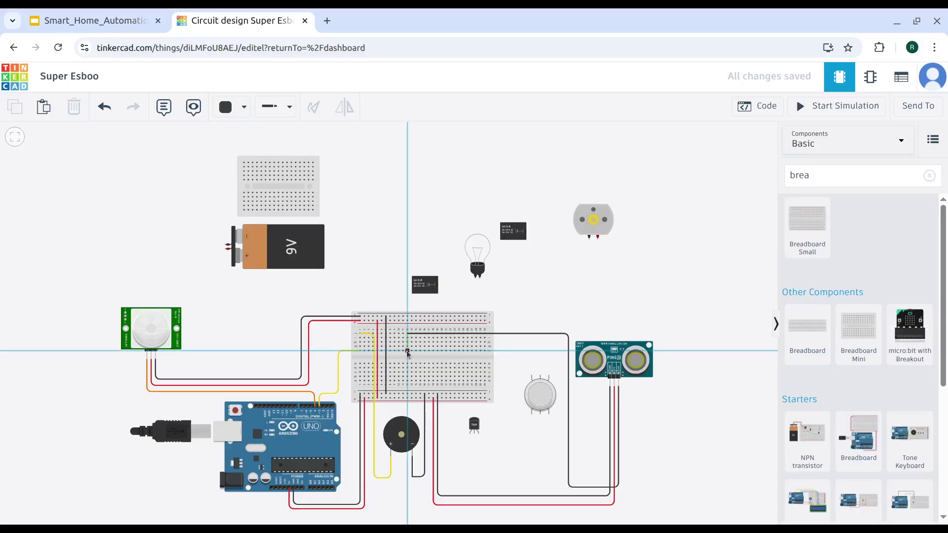
{"action": "left_click", "coordinate": [325, 352]}
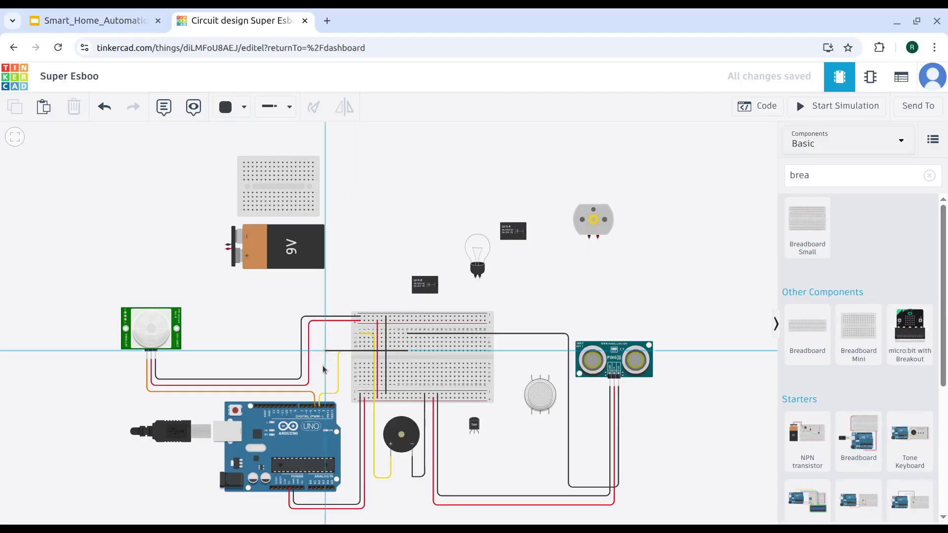
{"action": "left_click", "coordinate": [307, 408]}
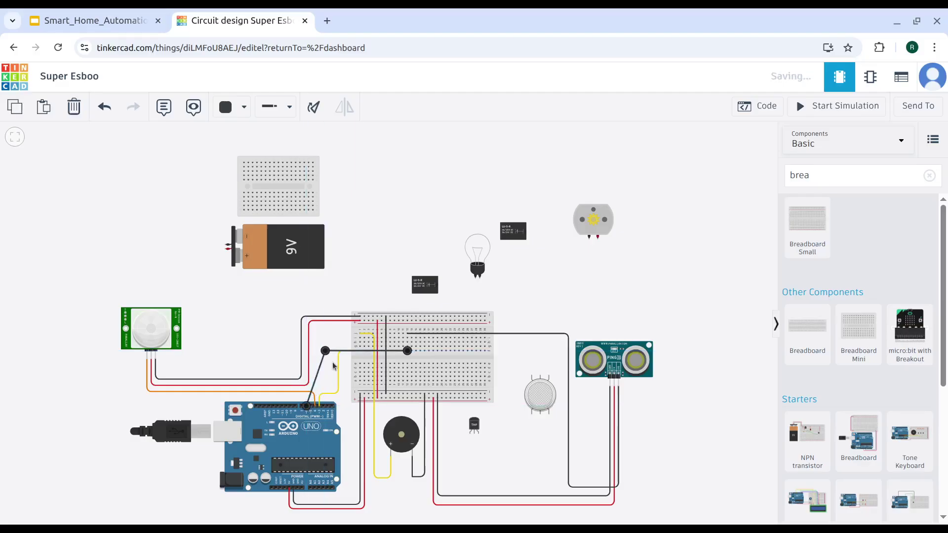
{"action": "left_click_drag", "start_coordinate": [325, 352], "coordinate": [307, 354]}
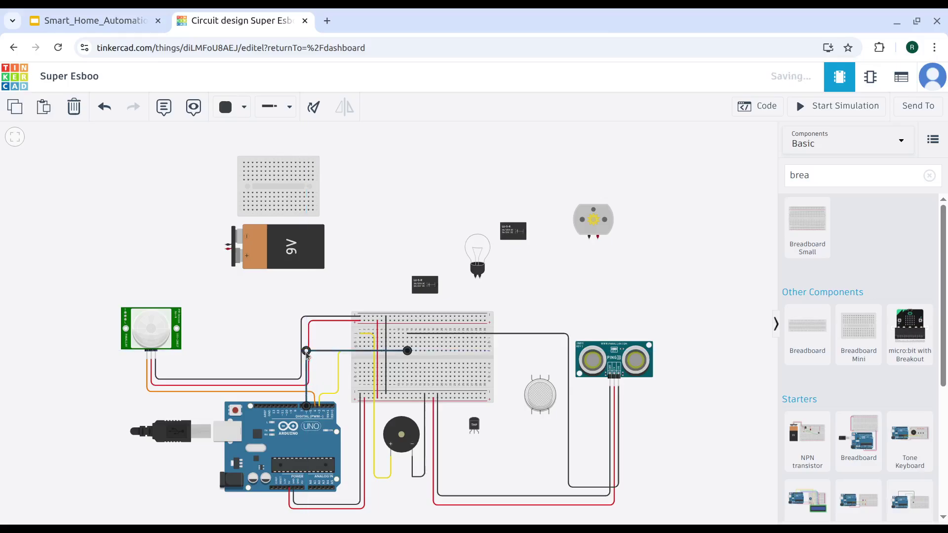
{"action": "left_click", "coordinate": [236, 107]}
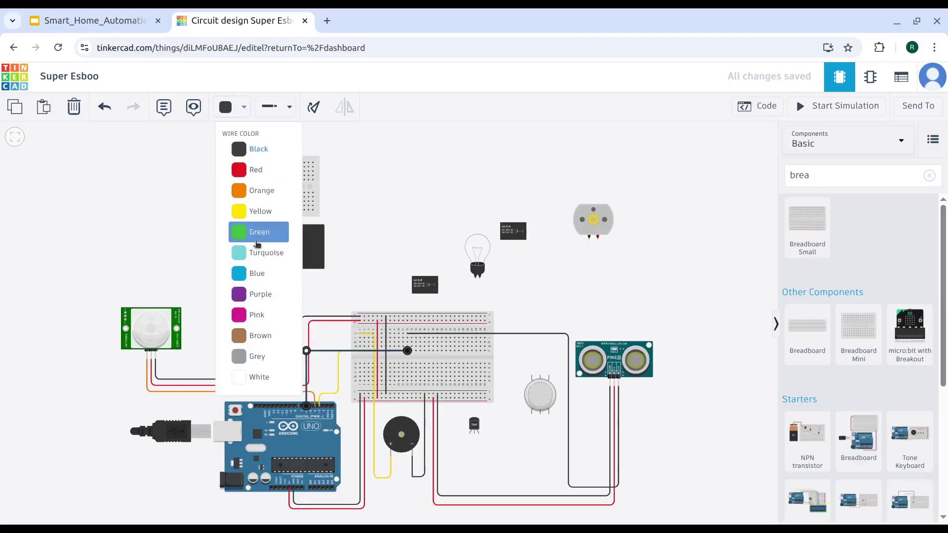
{"action": "left_click", "coordinate": [259, 232]}
- Colour the wire from the ultrasonic sensor's signal pin to the breadboard green
{"action": "left_click", "coordinate": [618, 439]}
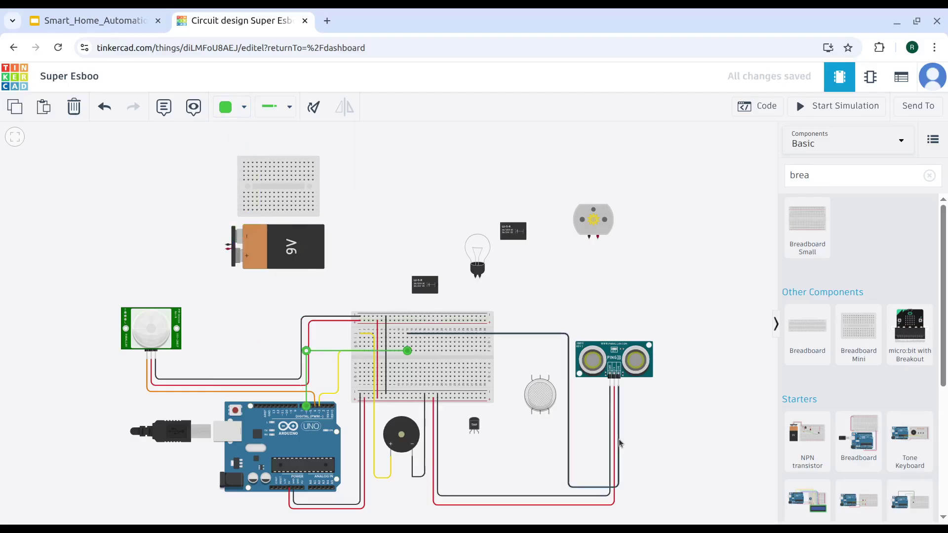
{"action": "left_click", "coordinate": [234, 107]}
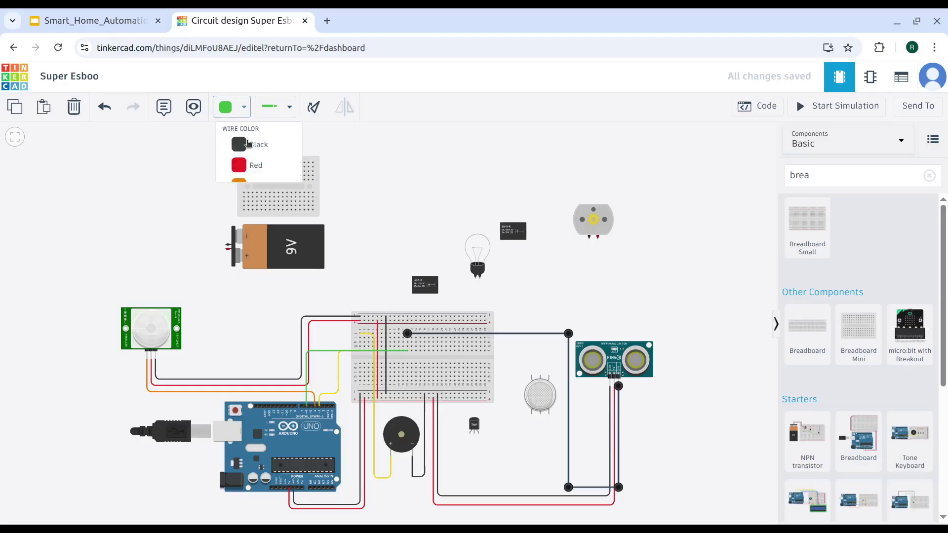
{"action": "left_click", "coordinate": [253, 231]}
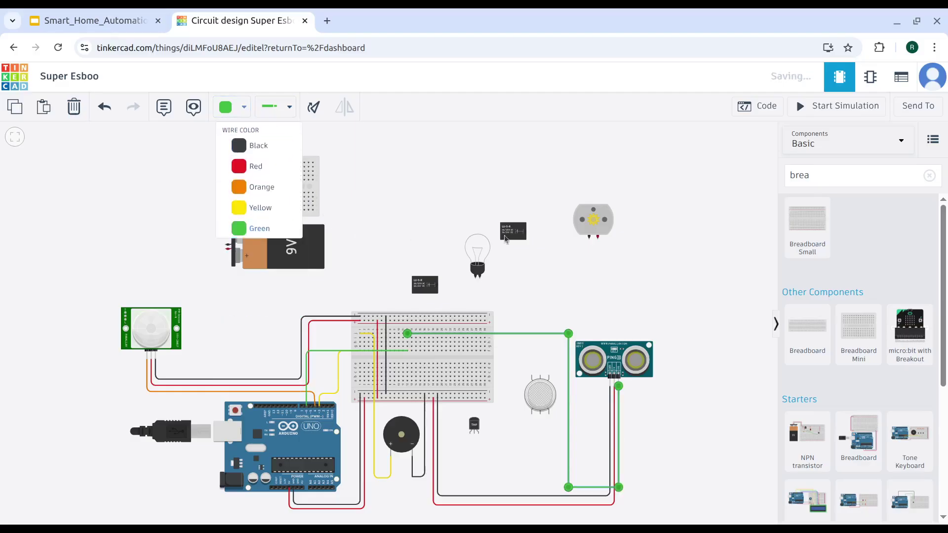
{"action": "left_click", "coordinate": [706, 265]}
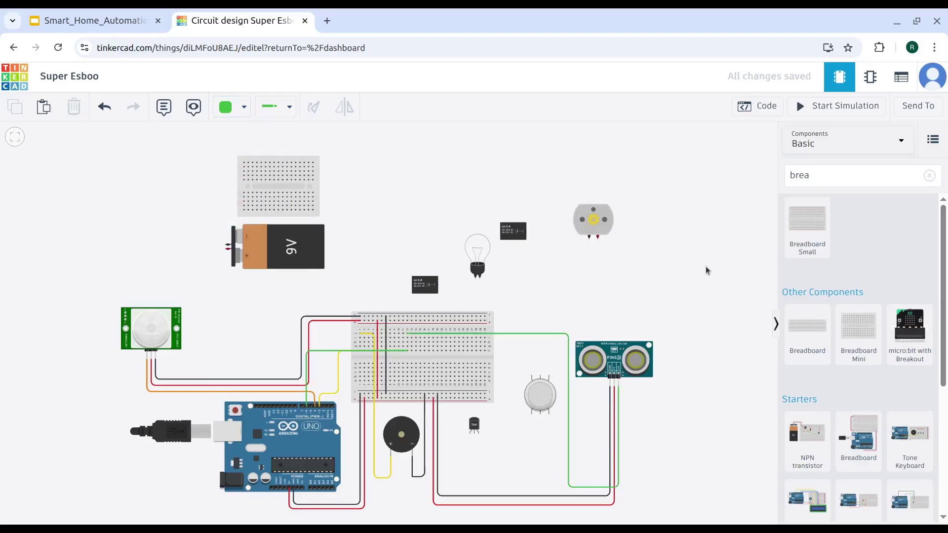
- Wire the temperature sensor's left pin to the breadboard's lower positive rail with straight bends and colour it red
{"action": "left_click", "coordinate": [471, 433]}
{"action": "left_click", "coordinate": [470, 462]}
{"action": "left_click", "coordinate": [451, 463]}
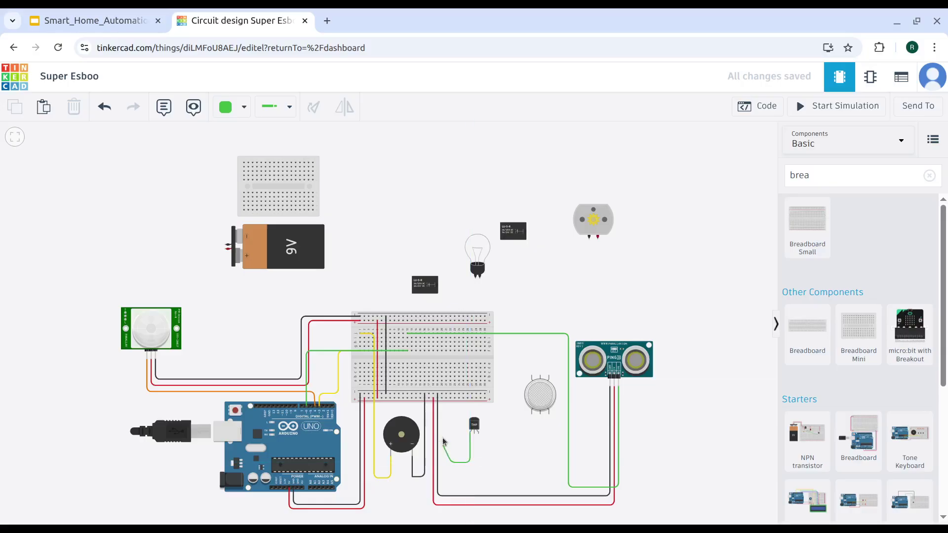
{"action": "left_click", "coordinate": [450, 398]}
{"action": "left_click_drag", "start_coordinate": [450, 464], "coordinate": [453, 463]}
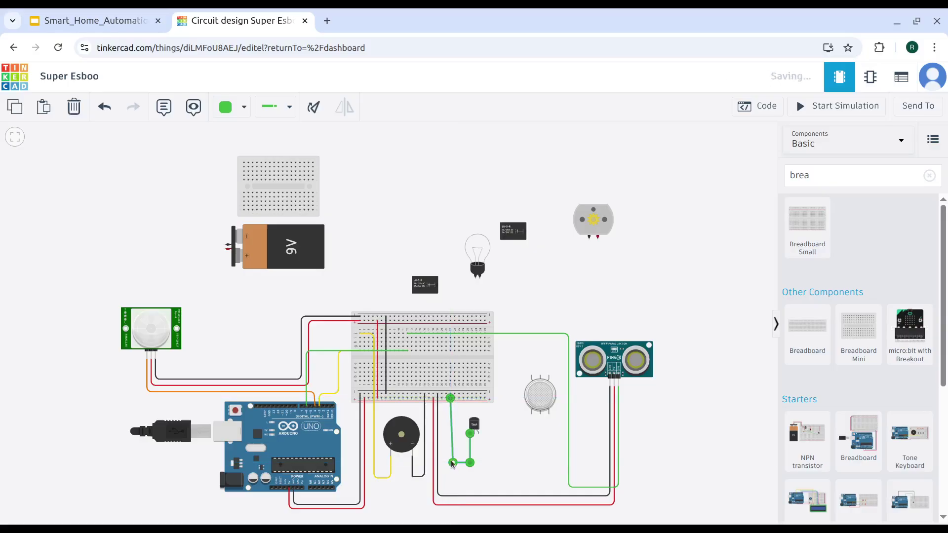
{"action": "left_click", "coordinate": [232, 115]}
{"action": "left_click", "coordinate": [266, 173]}
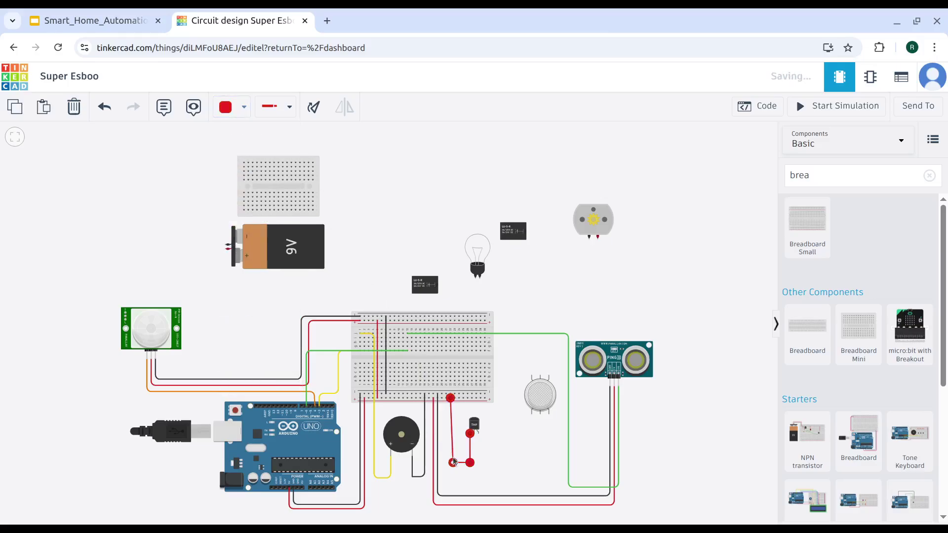
{"action": "left_click_drag", "start_coordinate": [453, 462], "coordinate": [450, 463]}
{"action": "left_click", "coordinate": [503, 463]}
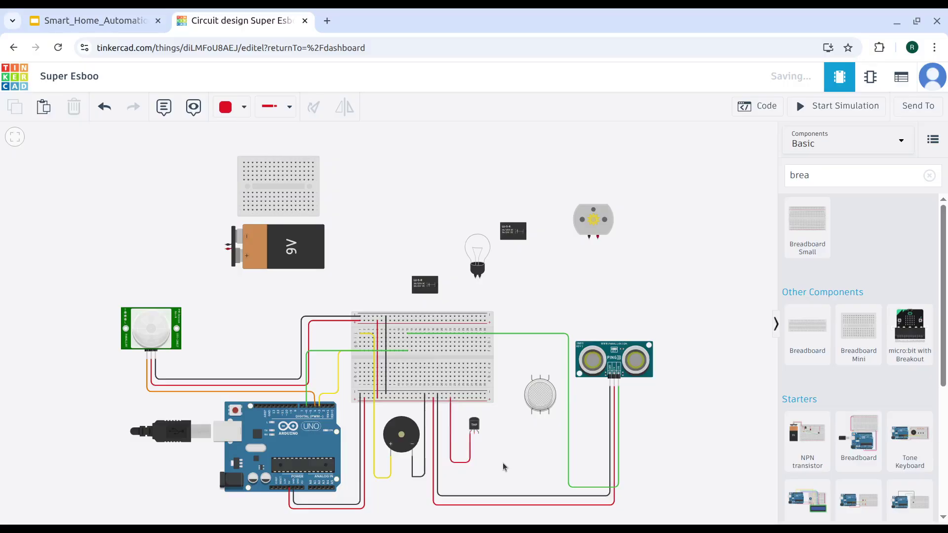
- Wire the temperature sensor's middle pin to the Arduino's first analog input, routed below the existing wires, and colour it turquoise
{"action": "left_click", "coordinate": [474, 433]}
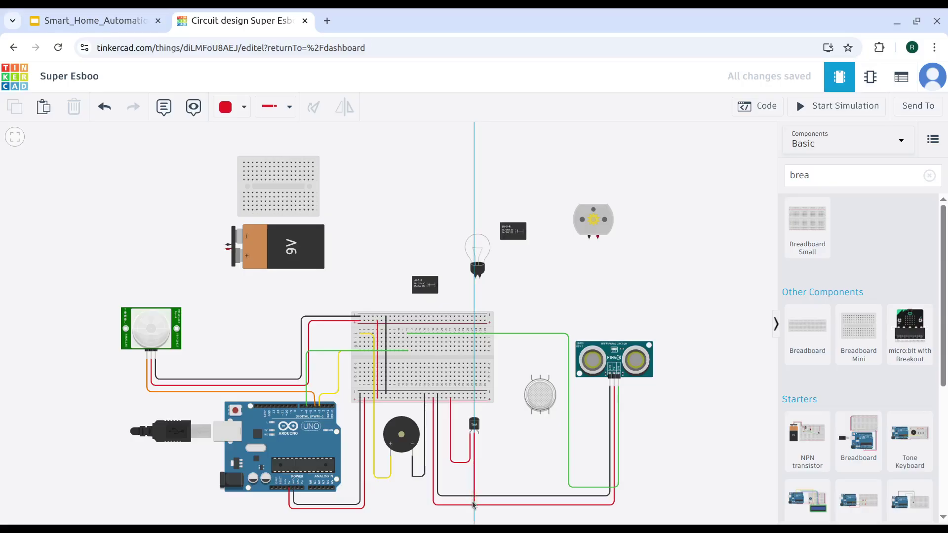
{"action": "left_click", "coordinate": [473, 518]}
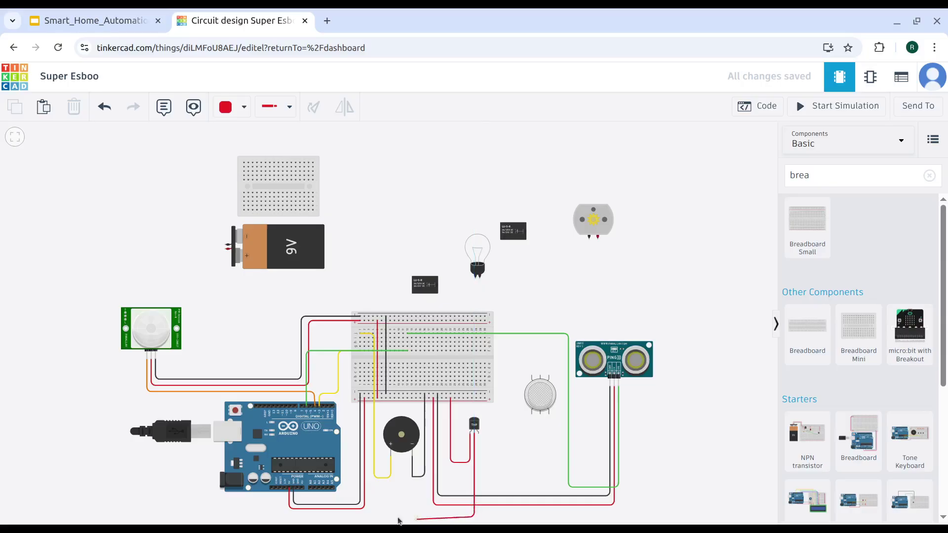
{"action": "left_click", "coordinate": [310, 517]}
{"action": "left_click", "coordinate": [310, 488]}
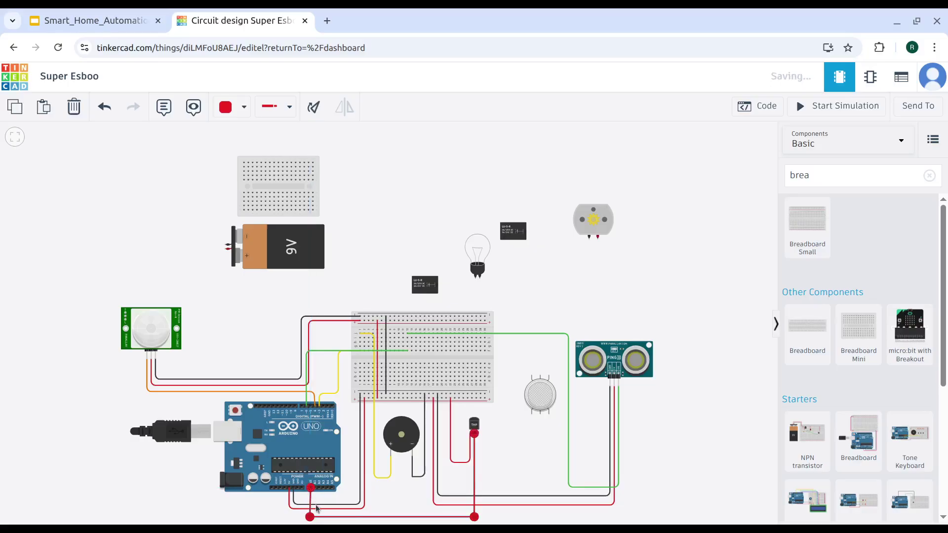
{"action": "left_click_drag", "start_coordinate": [309, 517], "coordinate": [310, 516]}
{"action": "left_click", "coordinate": [242, 107]}
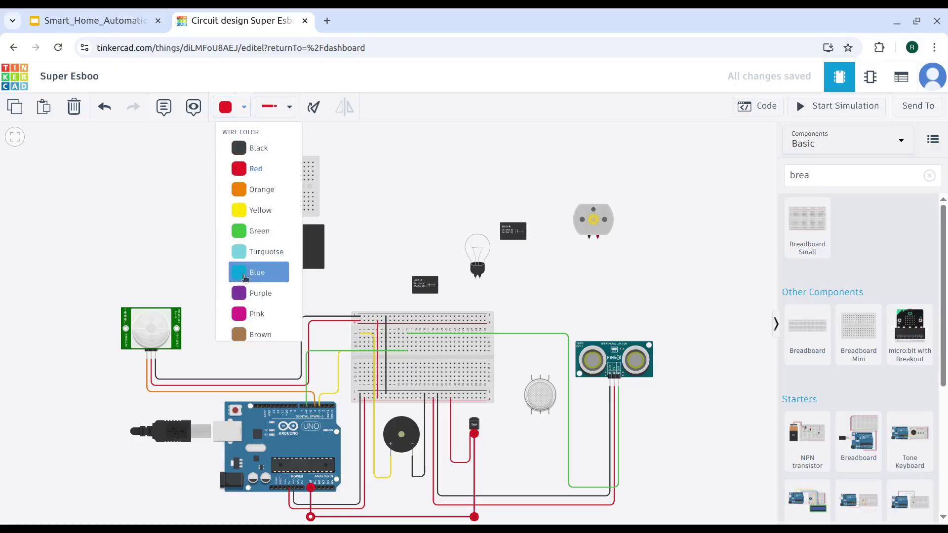
{"action": "left_click", "coordinate": [257, 252]}
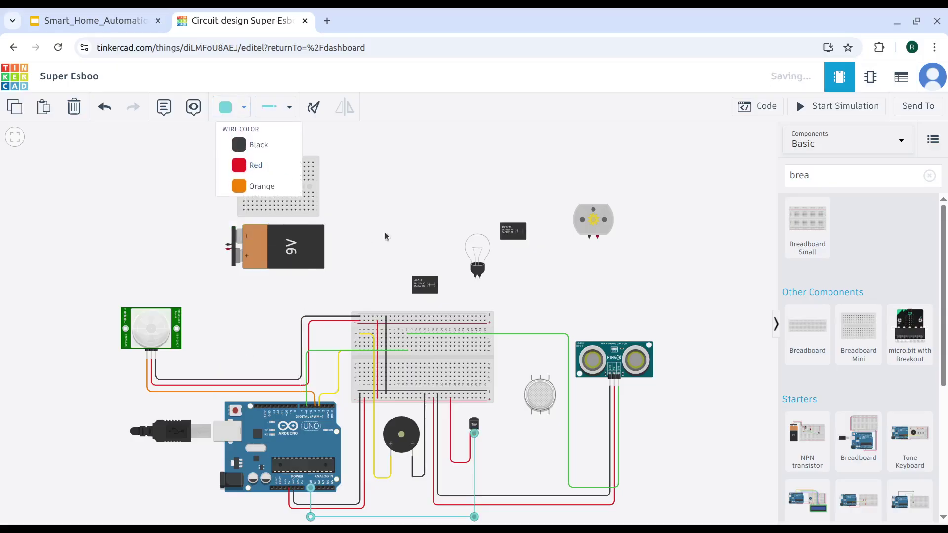
- Wire the temperature sensor's right pin to the last hole of the breadboard's lower negative rail with straight bends and colour it black
{"action": "left_click", "coordinate": [478, 434]}
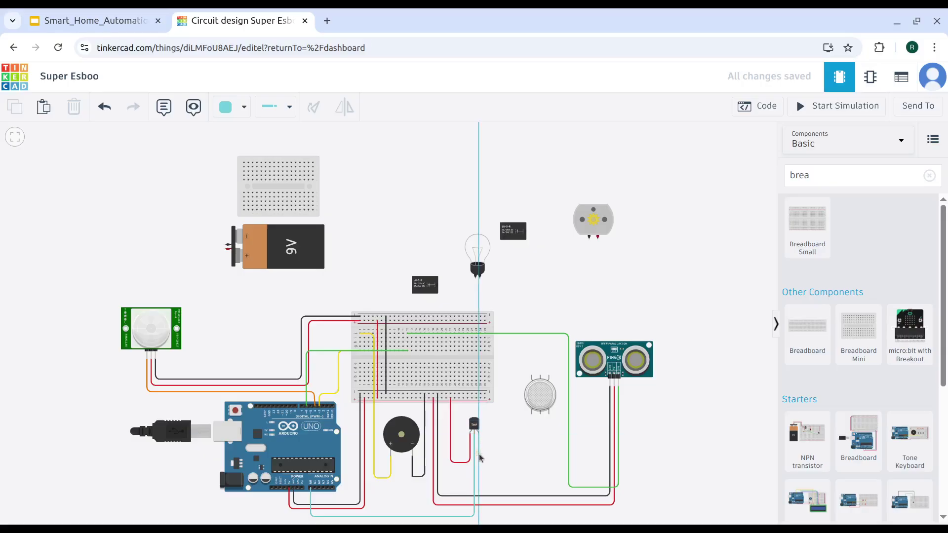
{"action": "left_click", "coordinate": [479, 458]}
{"action": "left_click", "coordinate": [493, 458]}
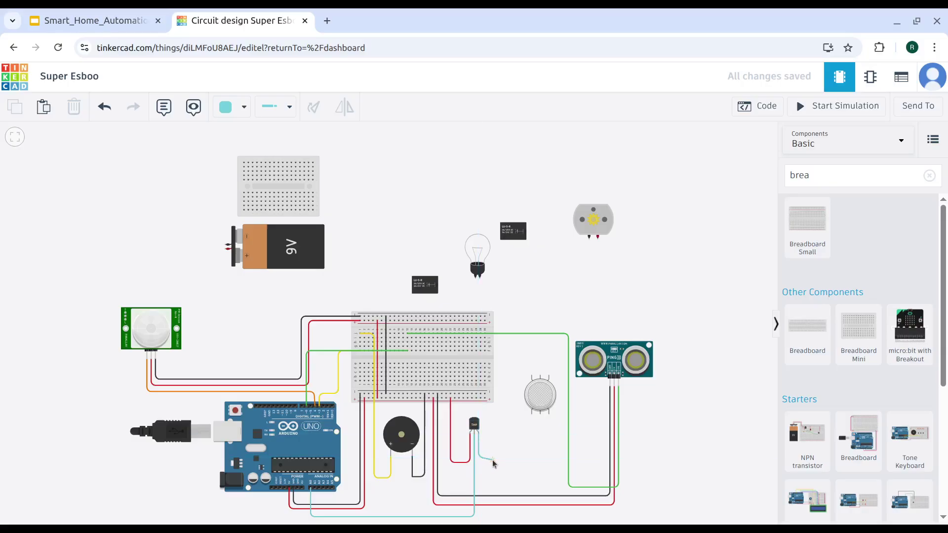
{"action": "left_click", "coordinate": [479, 394]}
{"action": "left_click_drag", "start_coordinate": [479, 460], "coordinate": [485, 460]}
{"action": "left_click_drag", "start_coordinate": [483, 394], "coordinate": [487, 393]}
{"action": "left_click_drag", "start_coordinate": [484, 460], "coordinate": [485, 461]}
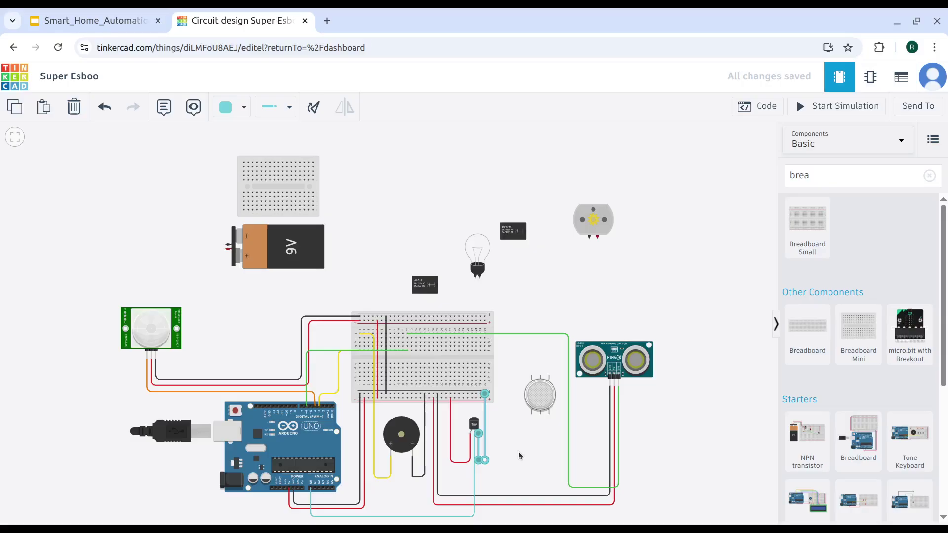
{"action": "left_click", "coordinate": [245, 109]}
{"action": "left_click", "coordinate": [259, 163]}
{"action": "left_click", "coordinate": [245, 106]}
{"action": "left_click", "coordinate": [254, 146]}
{"action": "left_click", "coordinate": [434, 171]}
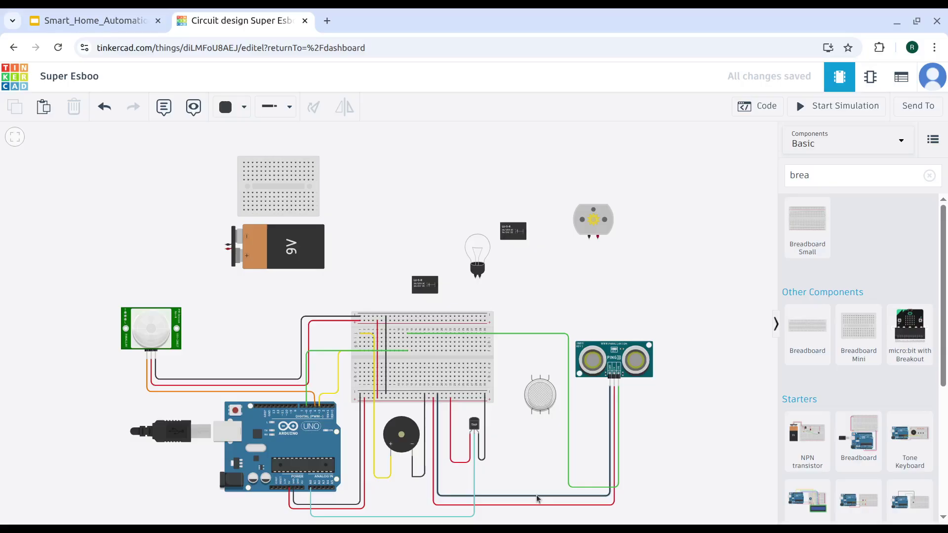
- Wire the gas sensor's upper middle pin to the breadboard's upper positive rail with a right-angle bend and colour it red
{"action": "left_click", "coordinate": [540, 378]}
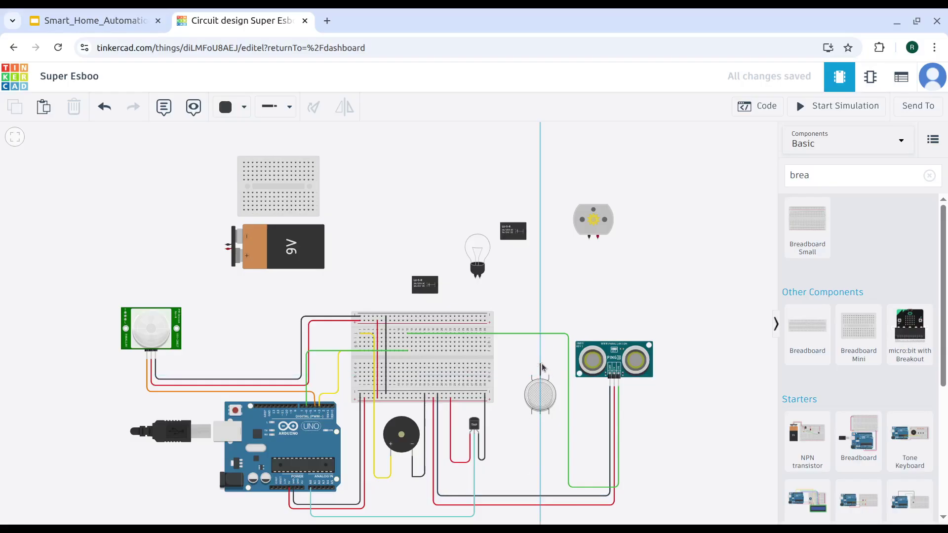
{"action": "left_click", "coordinate": [540, 355]}
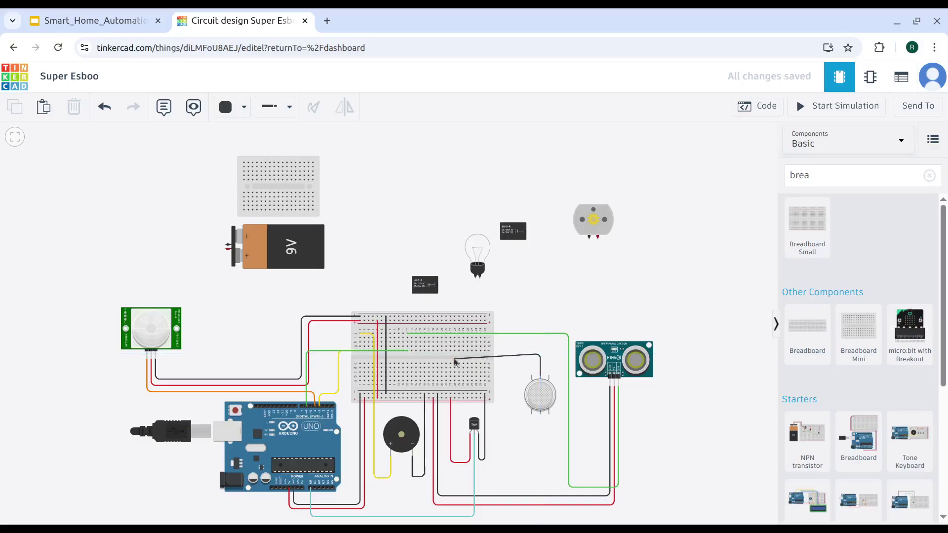
{"action": "left_click", "coordinate": [476, 342]}
{"action": "left_click_drag", "start_coordinate": [486, 344], "coordinate": [542, 314]}
{"action": "left_click", "coordinate": [543, 314]}
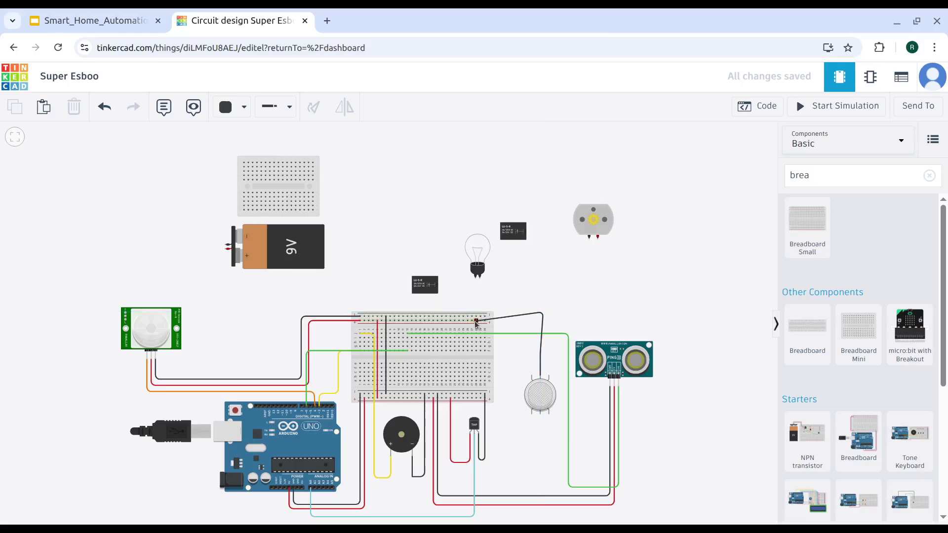
{"action": "left_click", "coordinate": [476, 322]}
{"action": "left_click_drag", "start_coordinate": [542, 313], "coordinate": [539, 321]}
{"action": "left_click", "coordinate": [539, 321]}
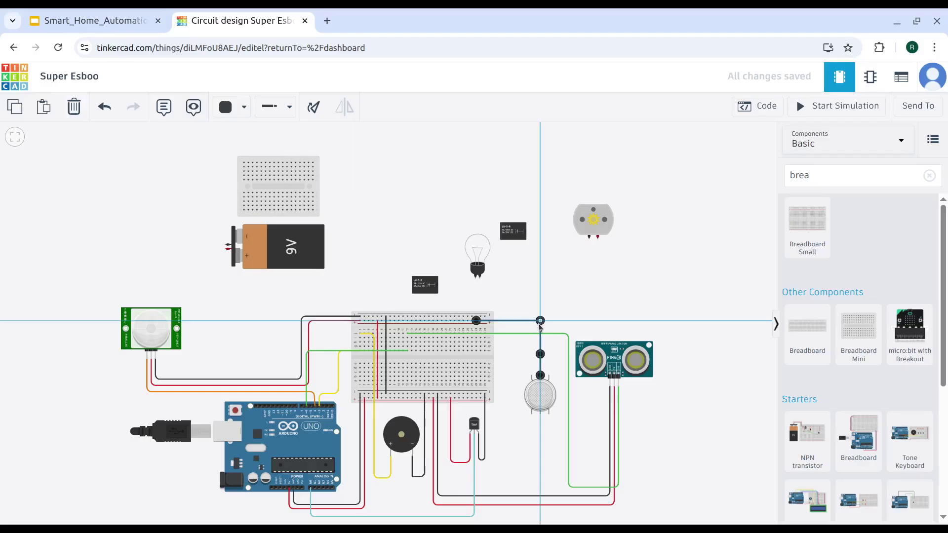
{"action": "left_click", "coordinate": [232, 107]}
{"action": "left_click", "coordinate": [250, 176]}
{"action": "left_click", "coordinate": [488, 197]}
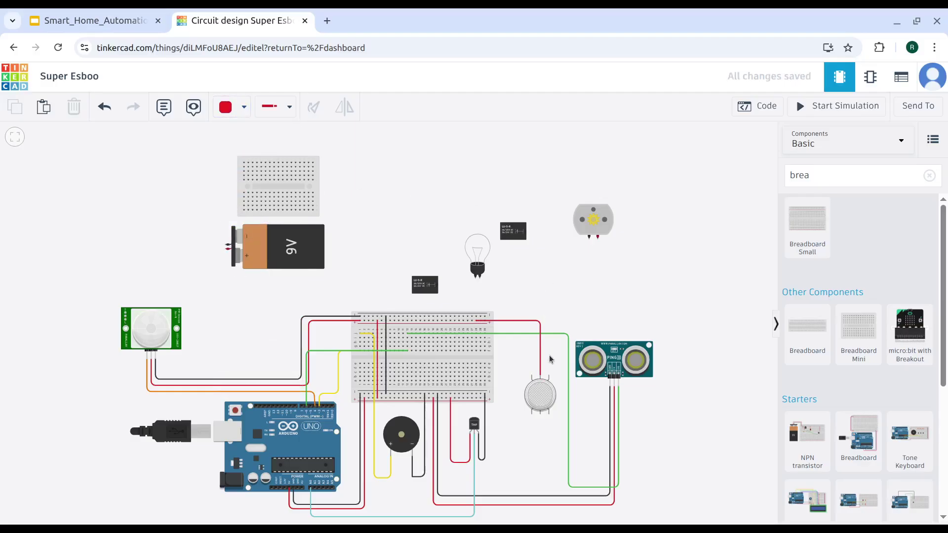
- Join the gas sensor's upper left pin to its upper middle pin with a short red wire looped above the sensor
{"action": "left_click", "coordinate": [529, 375]}
{"action": "left_click", "coordinate": [527, 358]}
{"action": "left_click", "coordinate": [539, 359]}
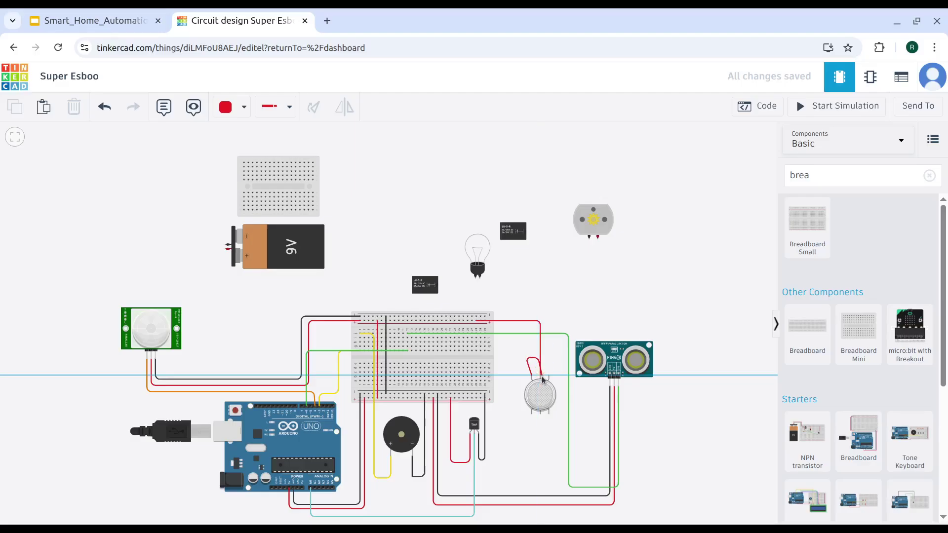
{"action": "left_click", "coordinate": [540, 377]}
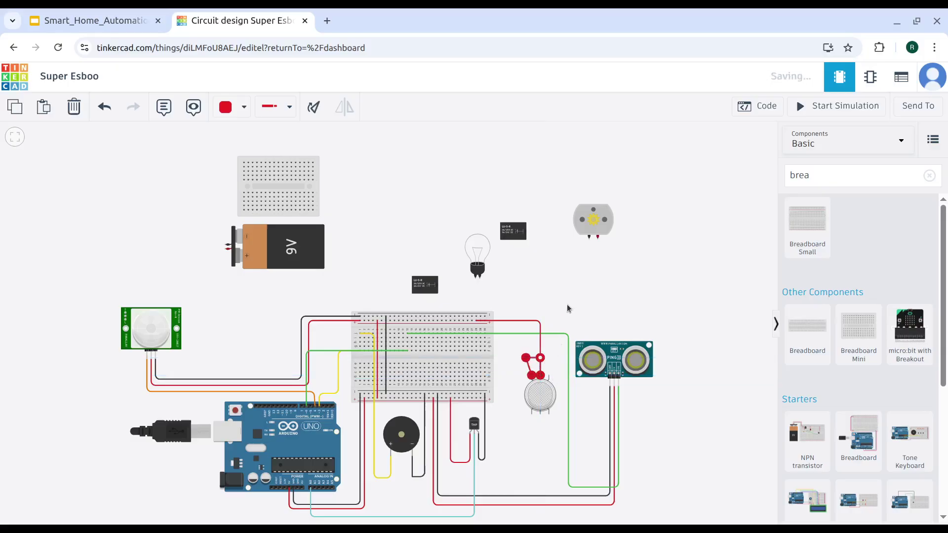
- Join the gas sensor's upper right pin to its upper middle pin with a short red wire looped symmetrically above the sensor
{"action": "left_click", "coordinate": [567, 304]}
{"action": "left_click", "coordinate": [548, 379]}
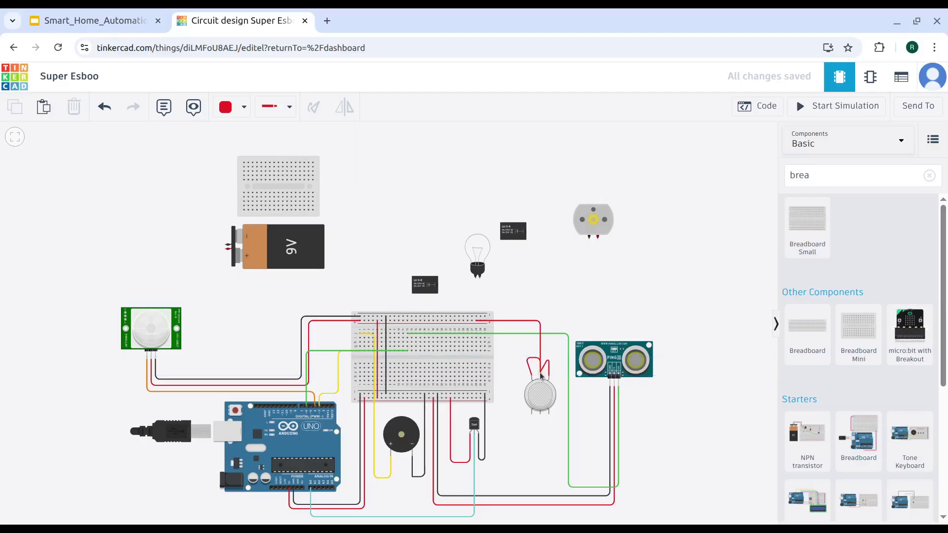
{"action": "left_click", "coordinate": [542, 378]}
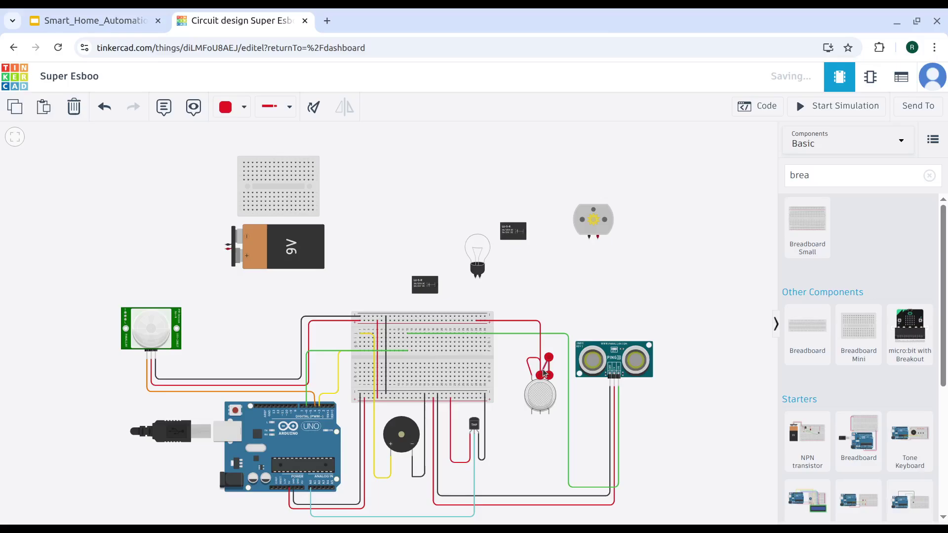
{"action": "left_click", "coordinate": [544, 371]}
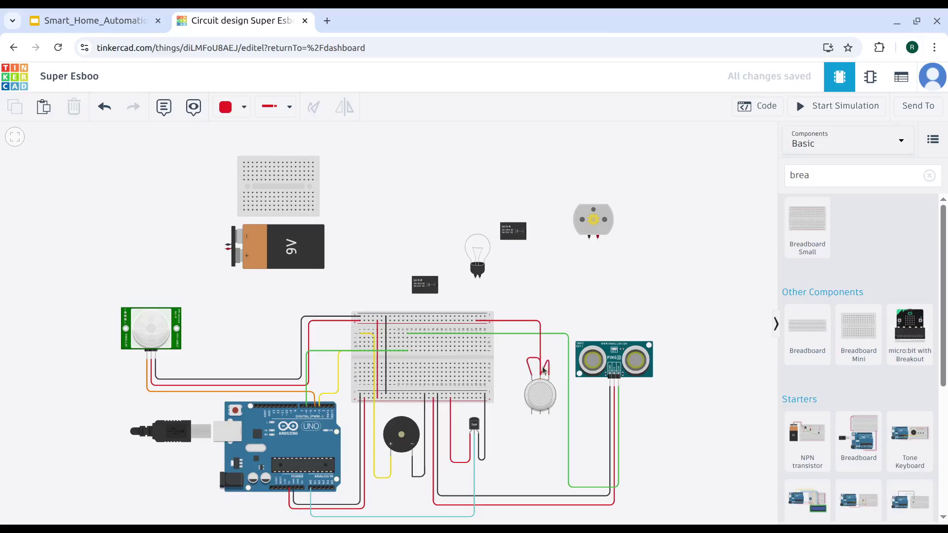
{"action": "left_click", "coordinate": [542, 369]}
{"action": "left_click_drag", "start_coordinate": [542, 366], "coordinate": [559, 360]}
{"action": "left_click", "coordinate": [573, 300]}
{"action": "left_click", "coordinate": [591, 298]}
{"action": "left_click_drag", "start_coordinate": [545, 363], "coordinate": [549, 361]}
{"action": "left_click", "coordinate": [605, 297]}
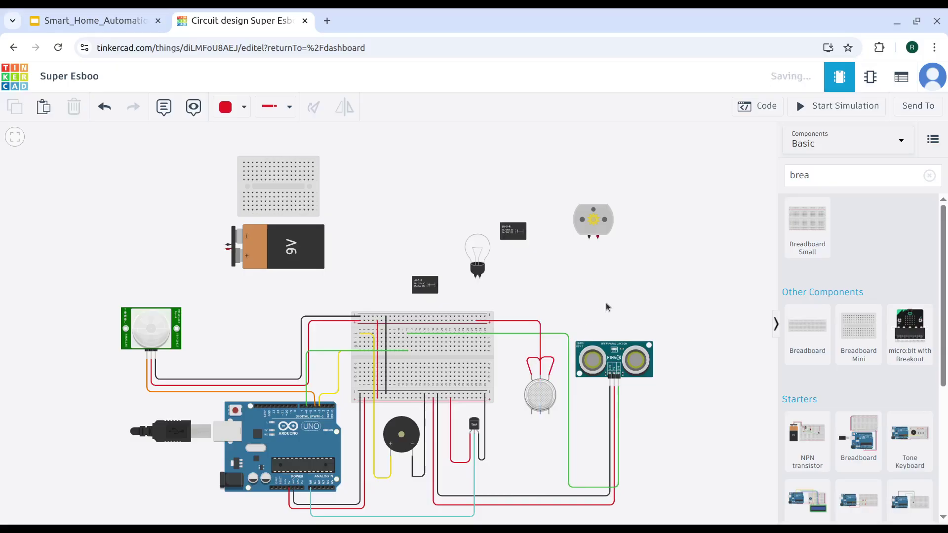
- Wire the gas sensor's lower middle pin to the breadboard's upper negative rail, routed up and over the breadboard's edge, and colour it black
{"action": "left_click", "coordinate": [540, 413]}
{"action": "left_click", "coordinate": [540, 451]}
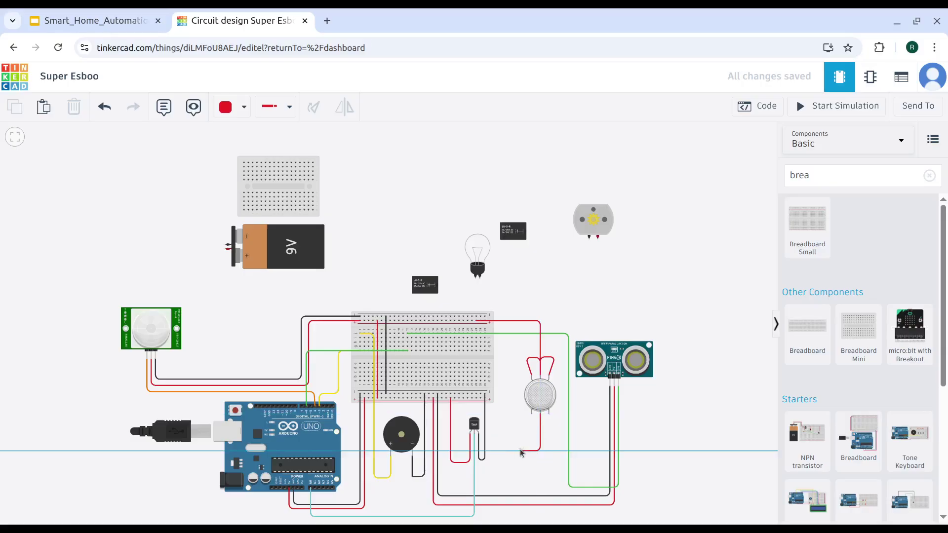
{"action": "left_click", "coordinate": [514, 450]}
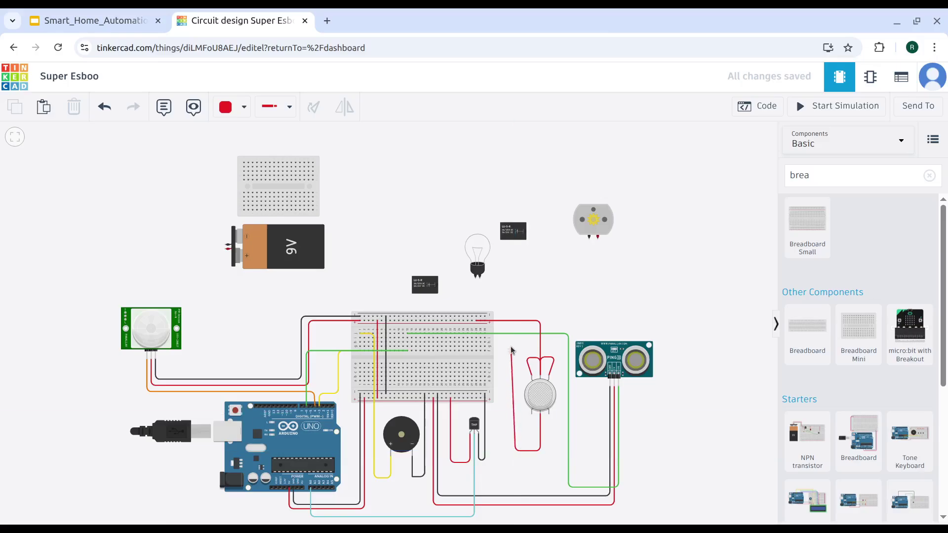
{"action": "left_click", "coordinate": [515, 313]}
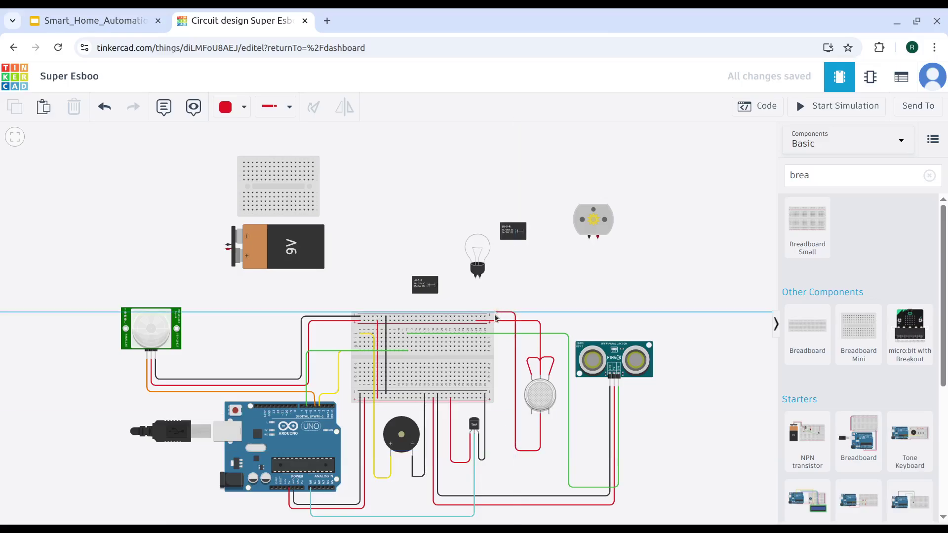
{"action": "left_click", "coordinate": [466, 313]}
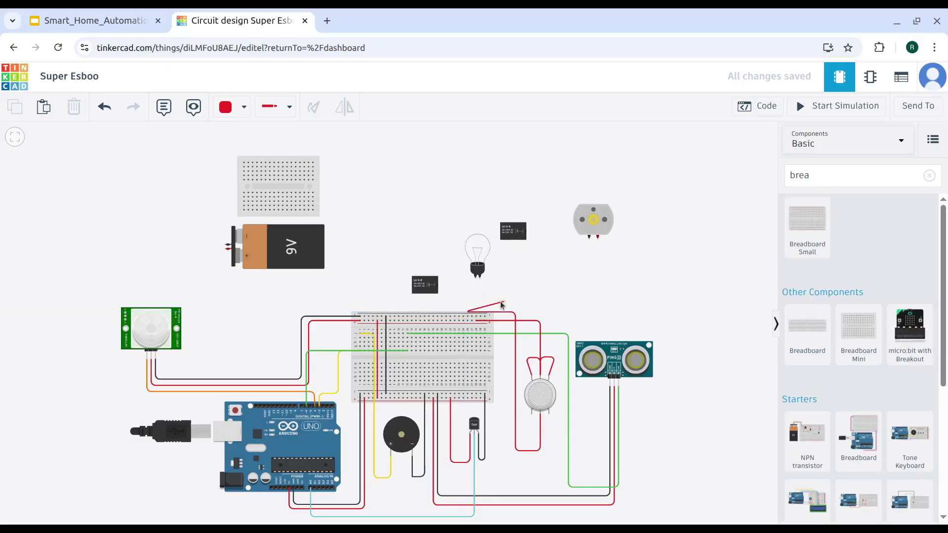
{"action": "left_click", "coordinate": [467, 316]}
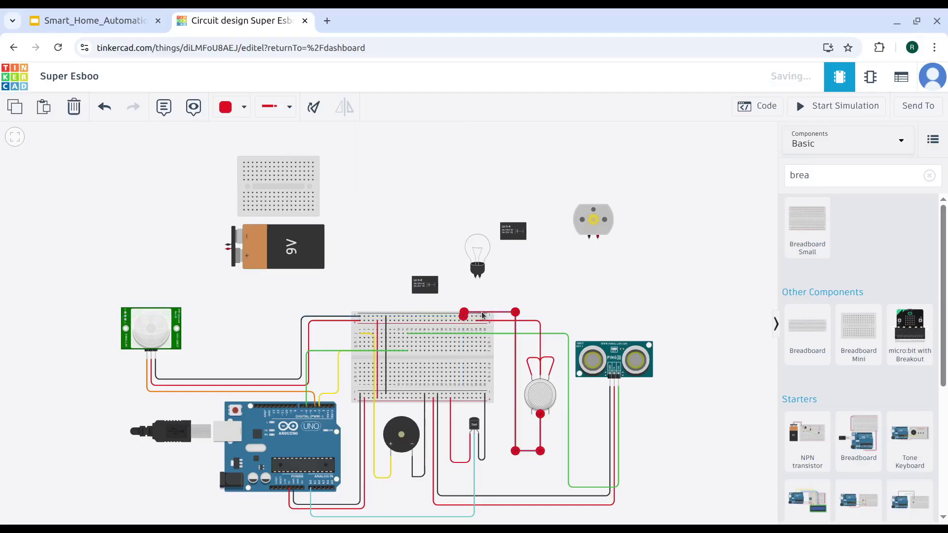
{"action": "left_click_drag", "start_coordinate": [498, 312], "coordinate": [497, 301]}
{"action": "left_click_drag", "start_coordinate": [514, 303], "coordinate": [515, 300]}
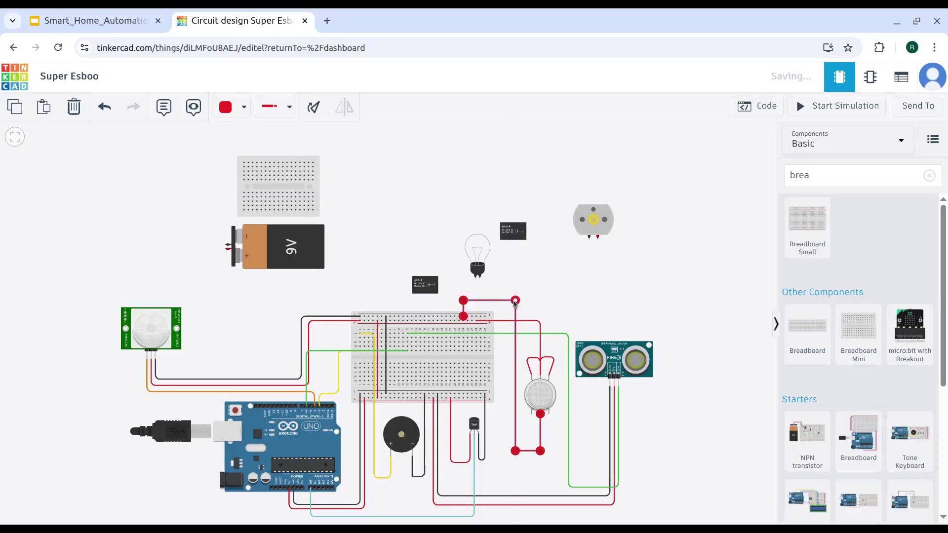
{"action": "left_click", "coordinate": [225, 108]}
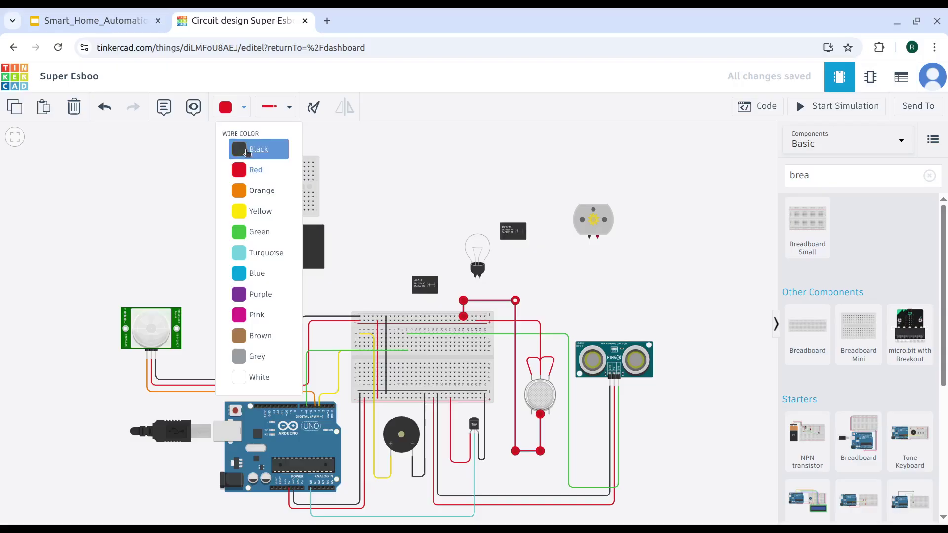
{"action": "left_click", "coordinate": [247, 149]}
{"action": "left_click", "coordinate": [486, 148]}
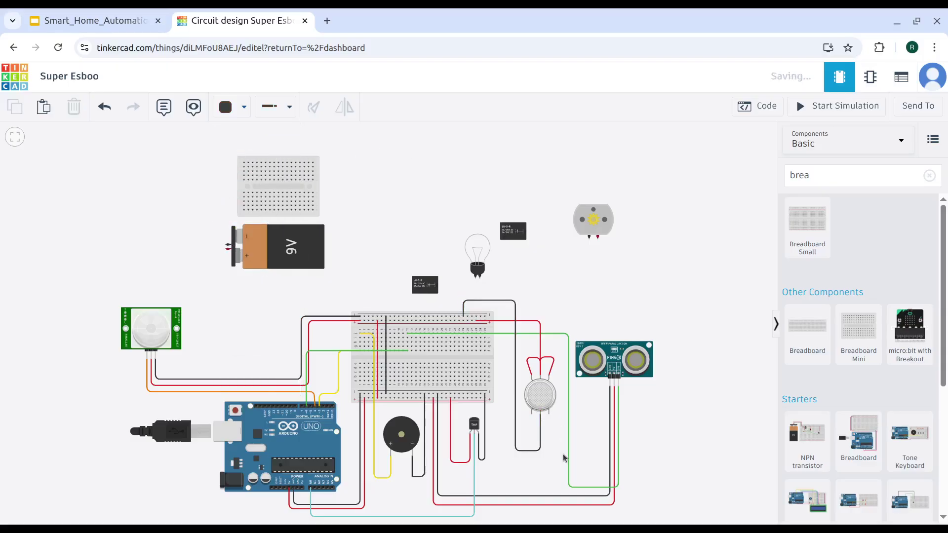
- Wire the gas sensor's lower left pin to Arduino pin A1, routed below the existing wires with straight bends, and colour it purple
{"action": "left_click", "coordinate": [531, 414]}
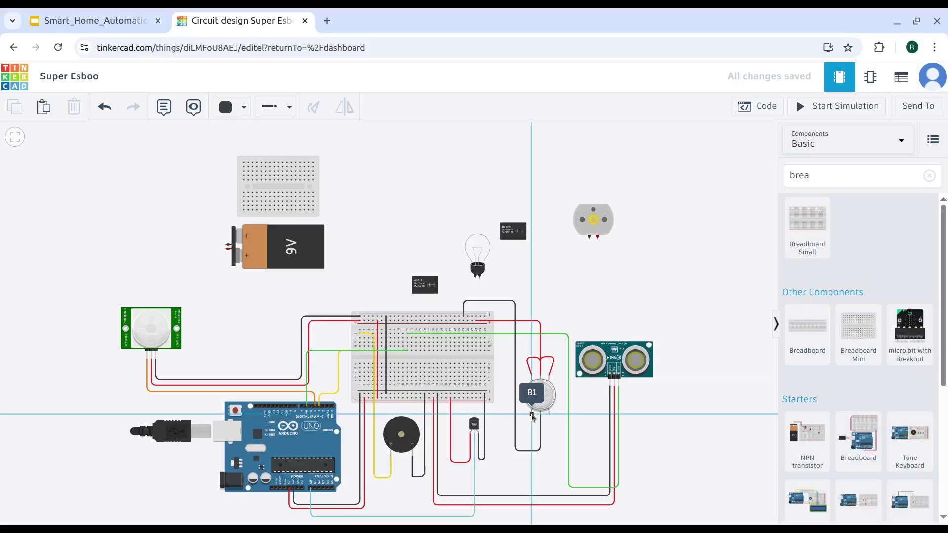
{"action": "left_click", "coordinate": [532, 522]}
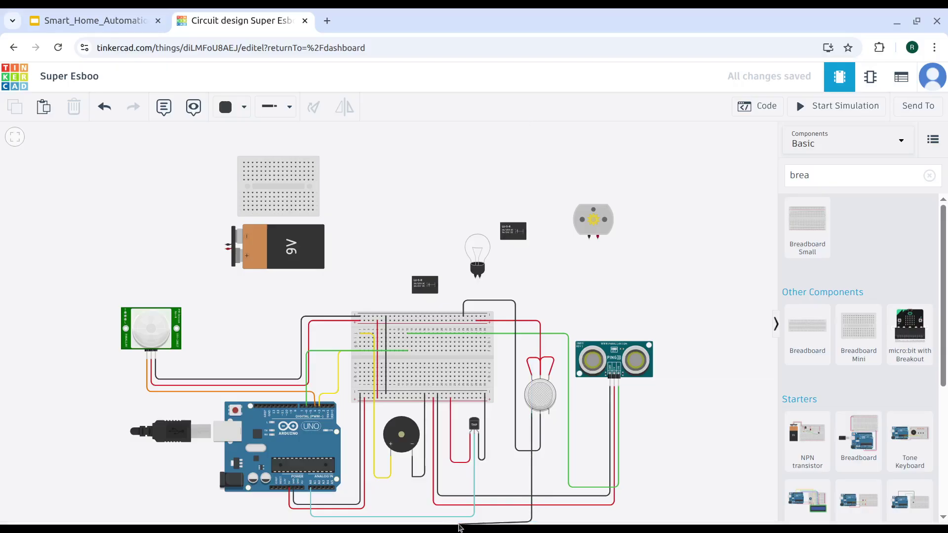
{"action": "left_click", "coordinate": [328, 523]}
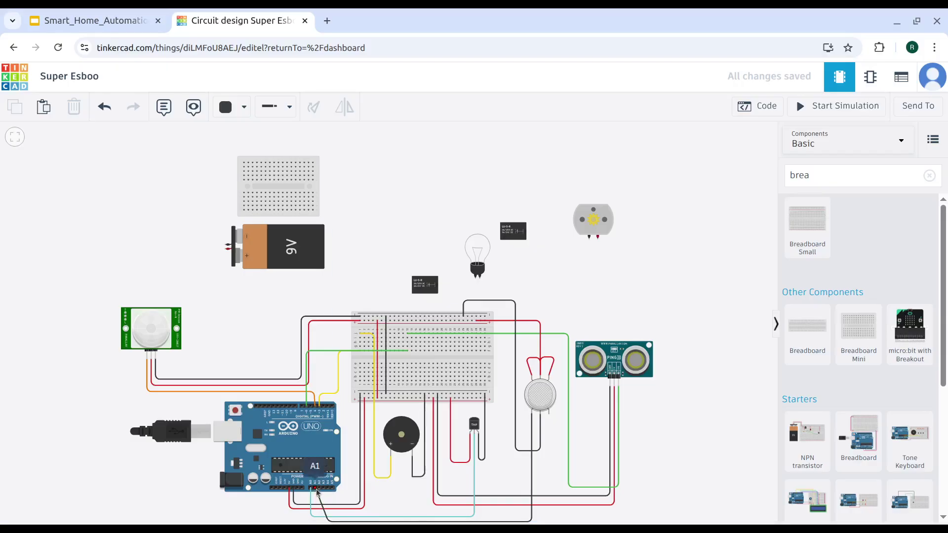
{"action": "left_click", "coordinate": [315, 488]}
{"action": "left_click_drag", "start_coordinate": [328, 522], "coordinate": [315, 523]}
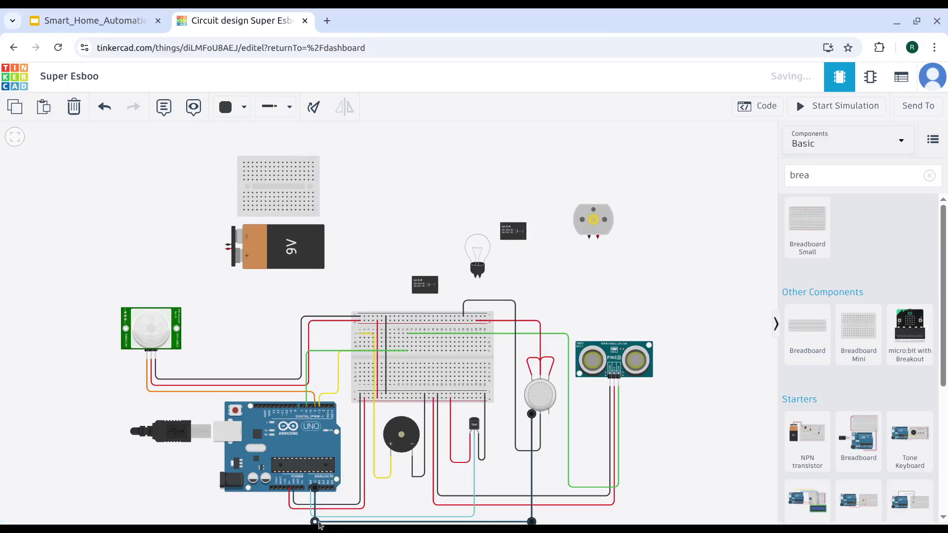
{"action": "left_click", "coordinate": [237, 106]}
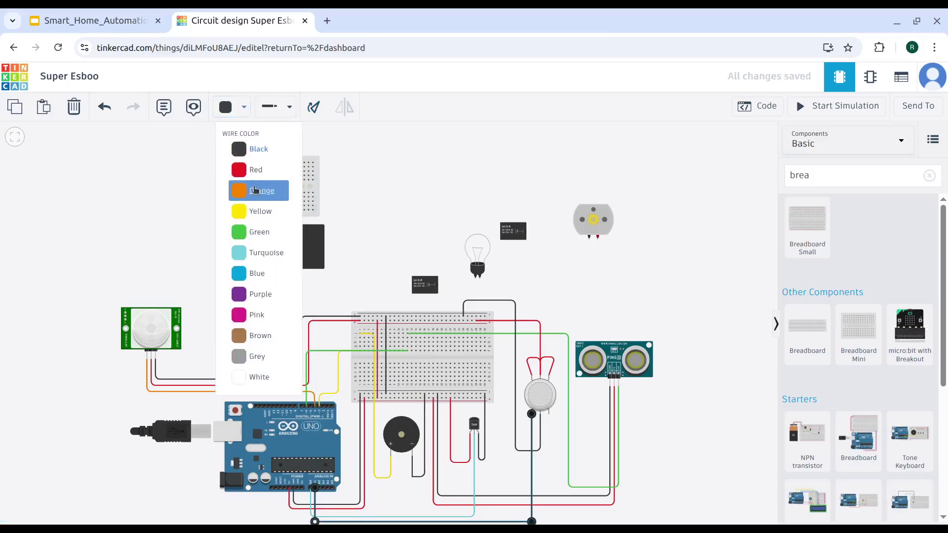
{"action": "left_click", "coordinate": [260, 294]}
{"action": "left_click", "coordinate": [552, 471]}
- Add a resistor below the gas sensor's lower right pin and connect its upper terminal to that pin
{"action": "left_click", "coordinate": [548, 412]}
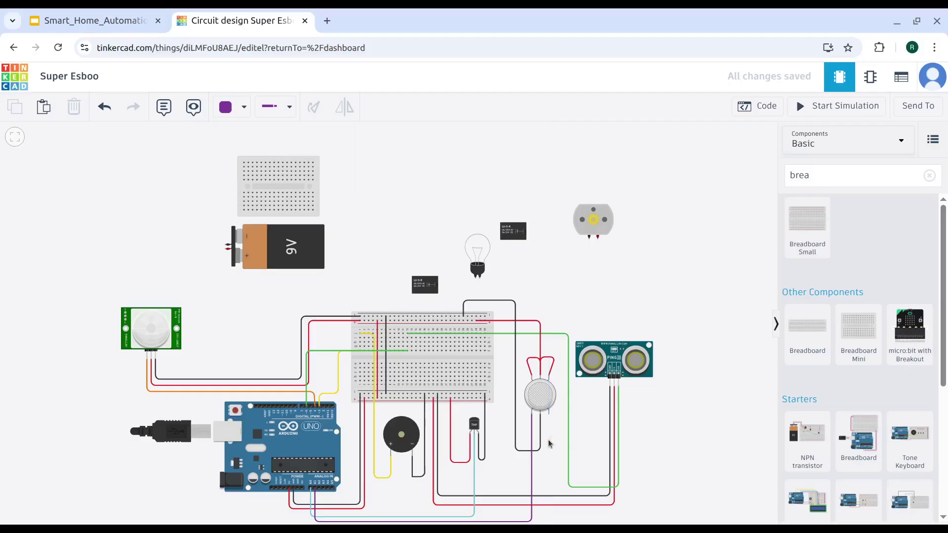
{"action": "left_click_drag", "start_coordinate": [826, 175], "coordinate": [787, 176]}
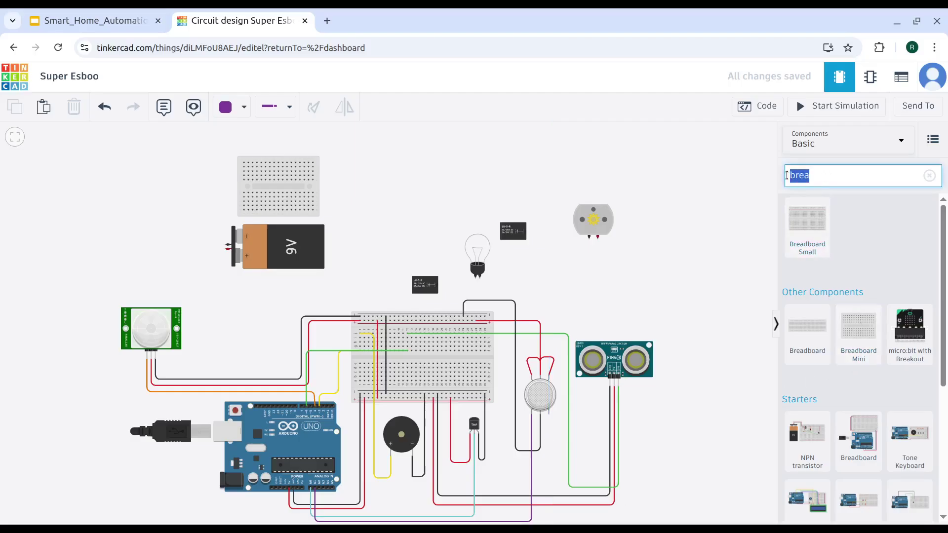
{"action": "type", "text": "res"}
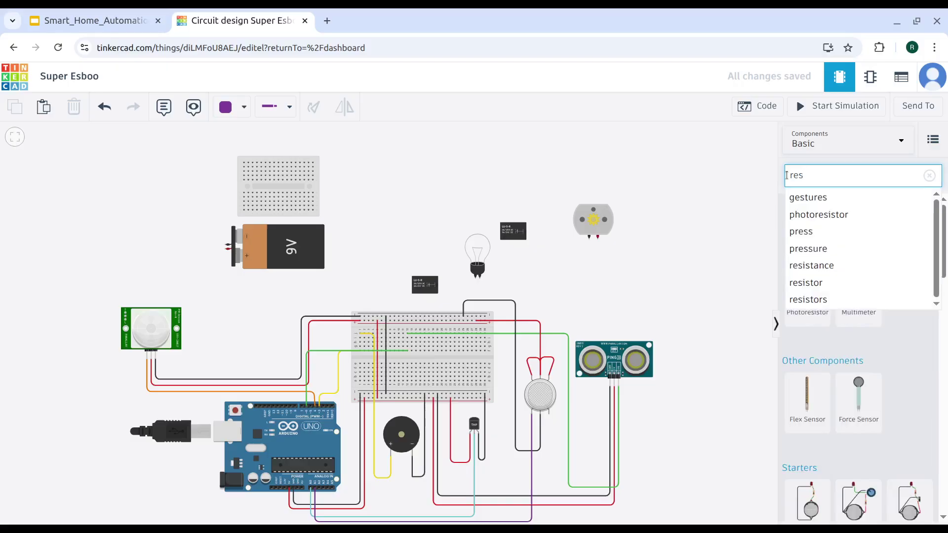
{"action": "left_click", "coordinate": [809, 282]}
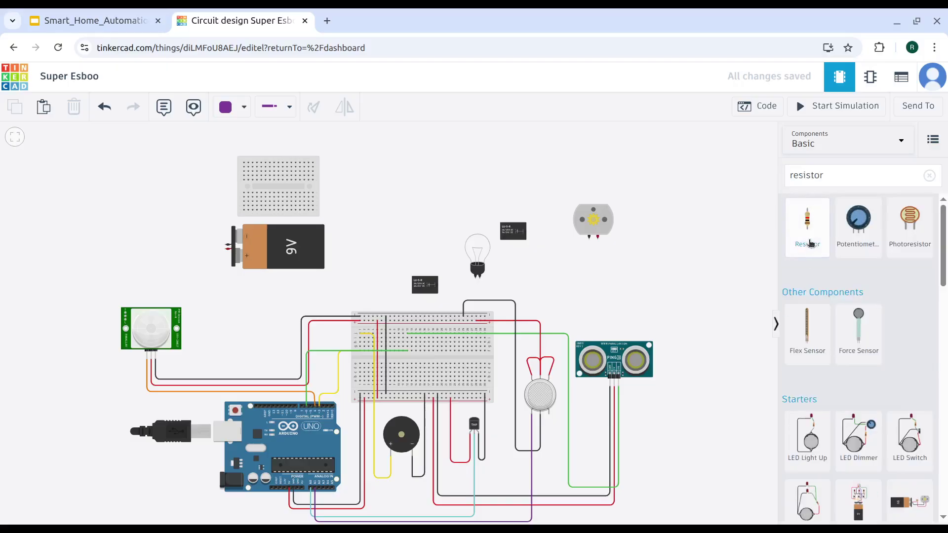
{"action": "left_click_drag", "start_coordinate": [809, 228], "coordinate": [551, 425]}
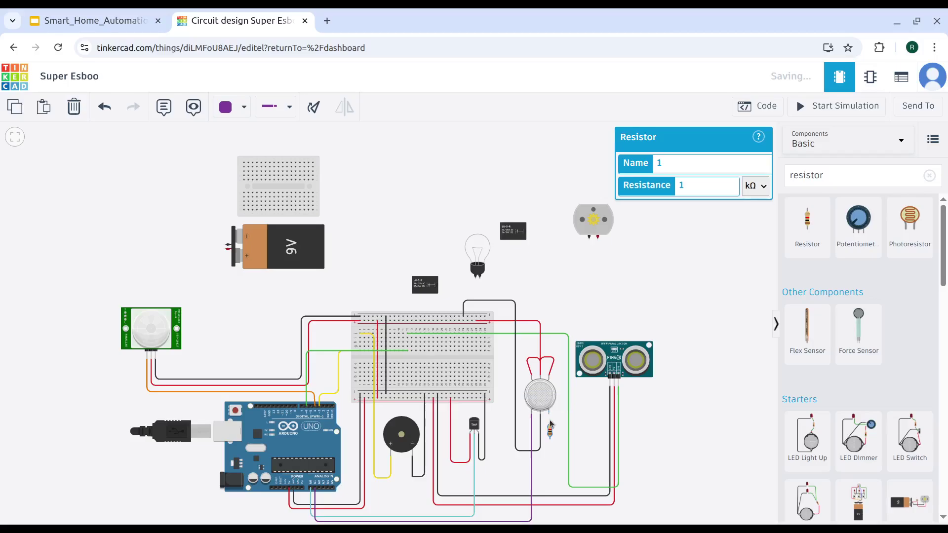
{"action": "left_click", "coordinate": [550, 420]}
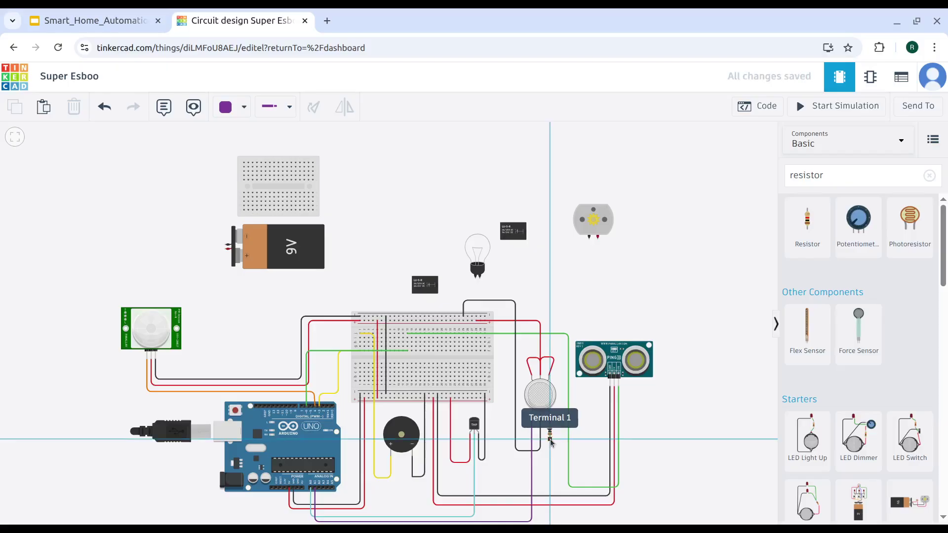
- Wire the resistor's lower terminal to the breadboard's lower negative rail with right-angle bends below the temperature sensor
{"action": "left_click", "coordinate": [550, 477]}
{"action": "left_click", "coordinate": [500, 476]}
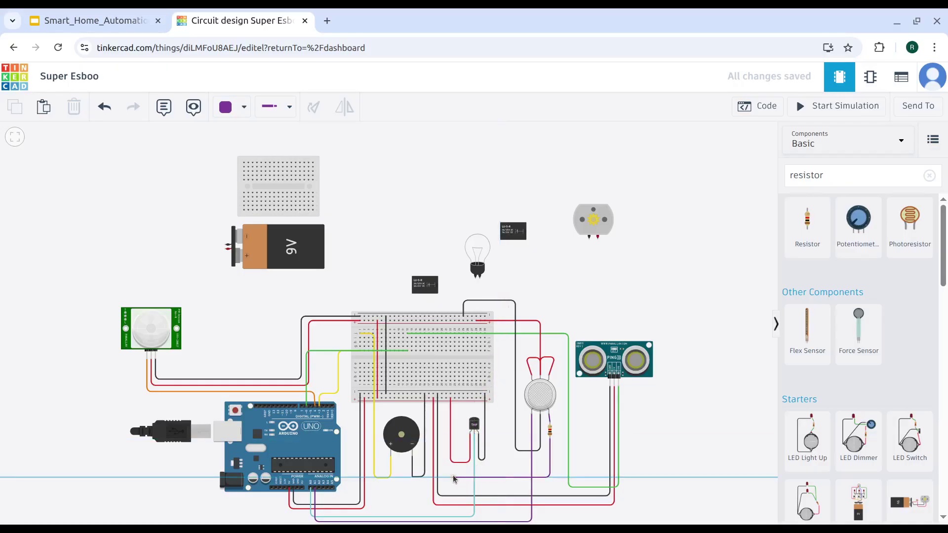
{"action": "left_click", "coordinate": [457, 476]}
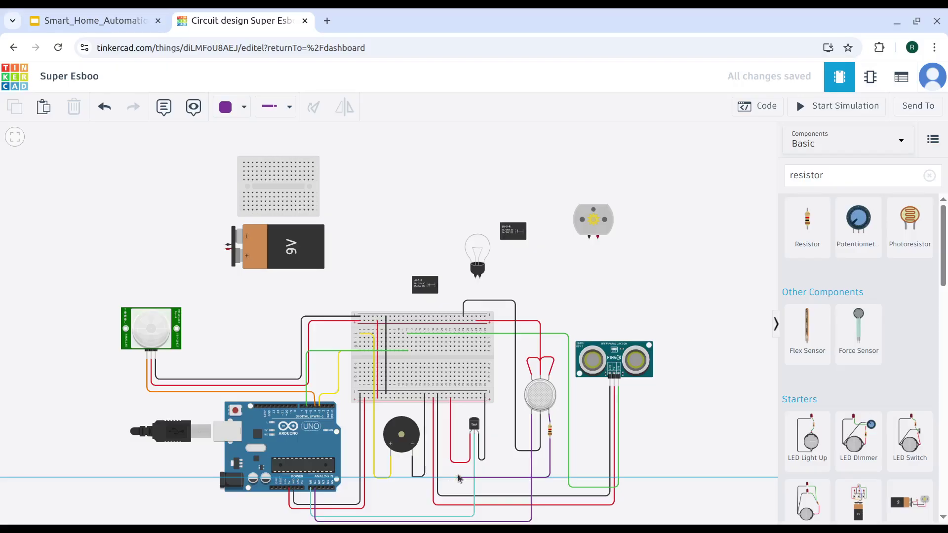
{"action": "left_click", "coordinate": [458, 394]}
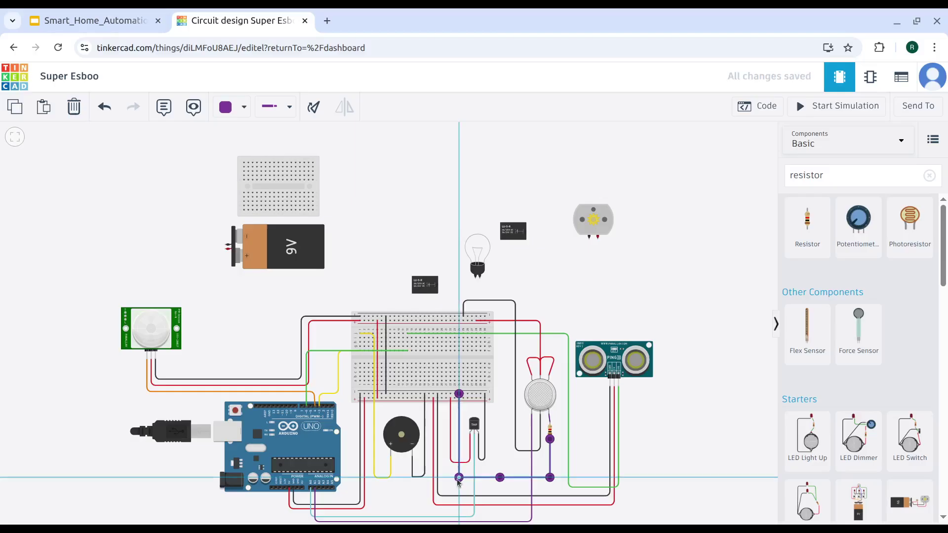
{"action": "left_click", "coordinate": [728, 443]}
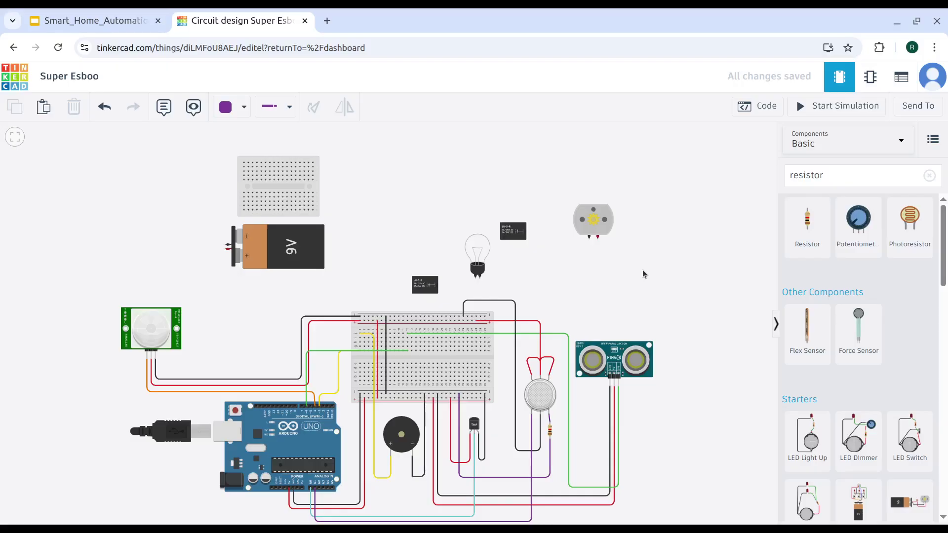
- Wire the 9V battery's negative terminal to the bottom-left hole of the mini breadboard with right-angle bends and colour it black
{"action": "left_click", "coordinate": [224, 247]}
{"action": "left_click", "coordinate": [173, 245]}
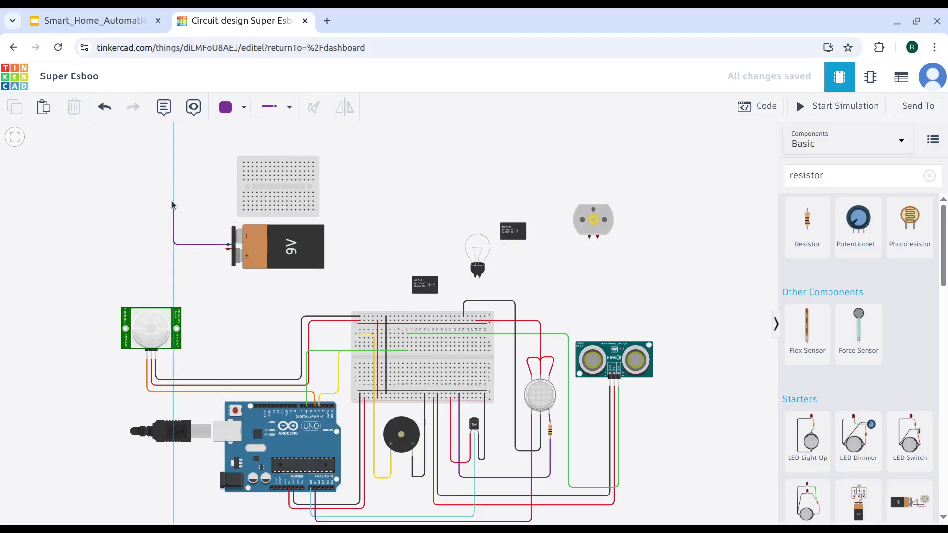
{"action": "left_click", "coordinate": [174, 158]}
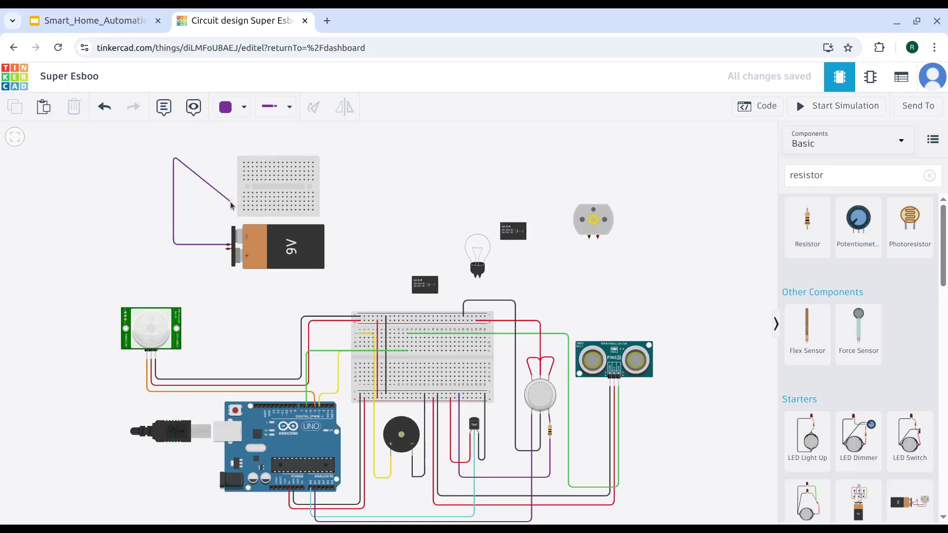
{"action": "left_click", "coordinate": [242, 210]}
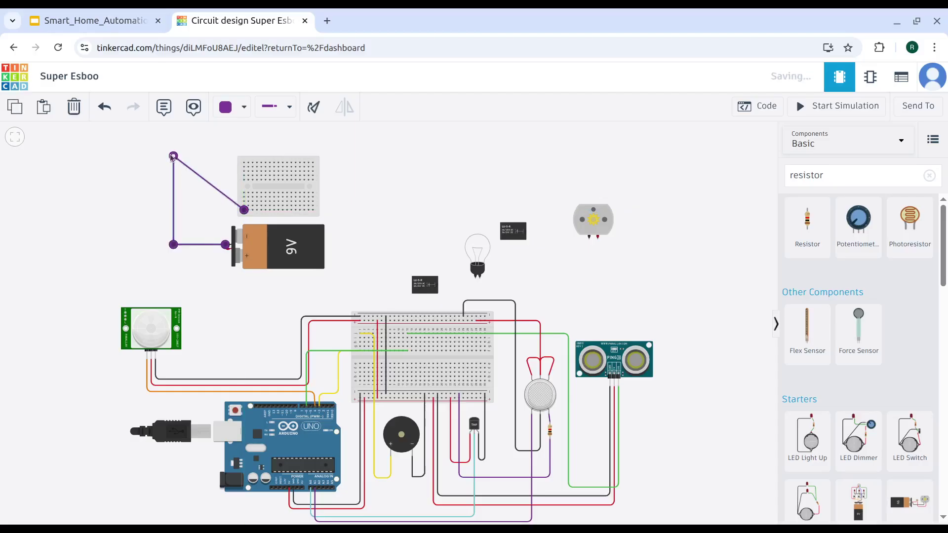
{"action": "left_click_drag", "start_coordinate": [173, 157], "coordinate": [173, 210]}
{"action": "left_click", "coordinate": [231, 107]}
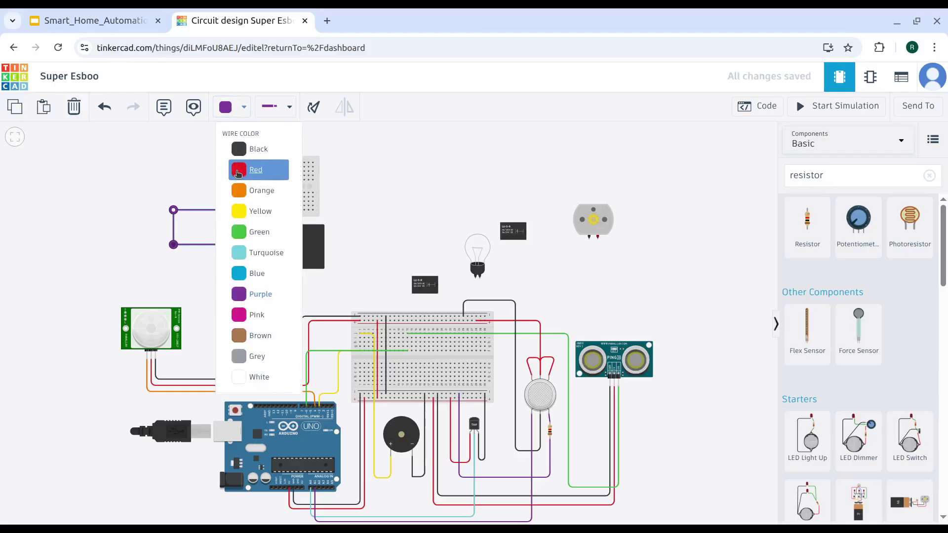
{"action": "left_click", "coordinate": [247, 149]}
{"action": "left_click", "coordinate": [467, 182]}
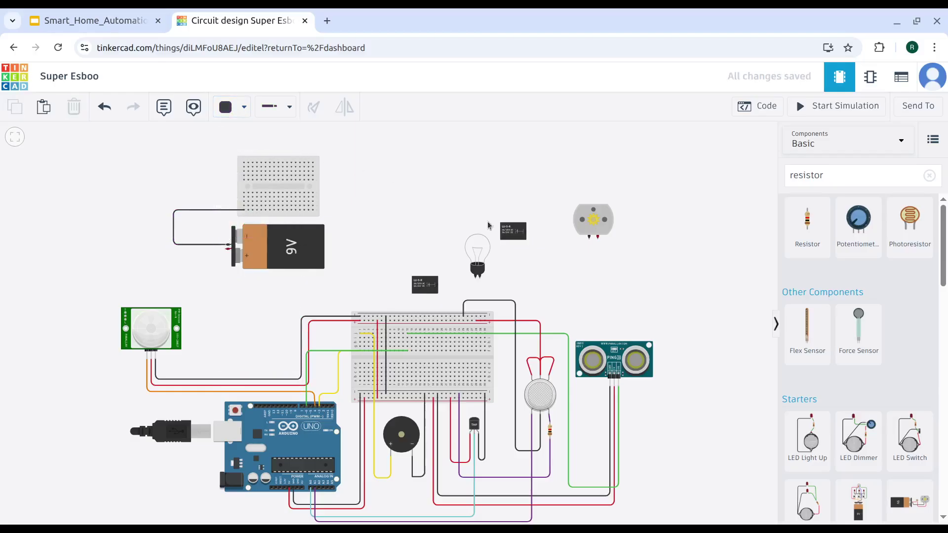
- Recolour the wire between the gas sensor's resistor and the lower negative rail black
{"action": "left_click", "coordinate": [548, 461]}
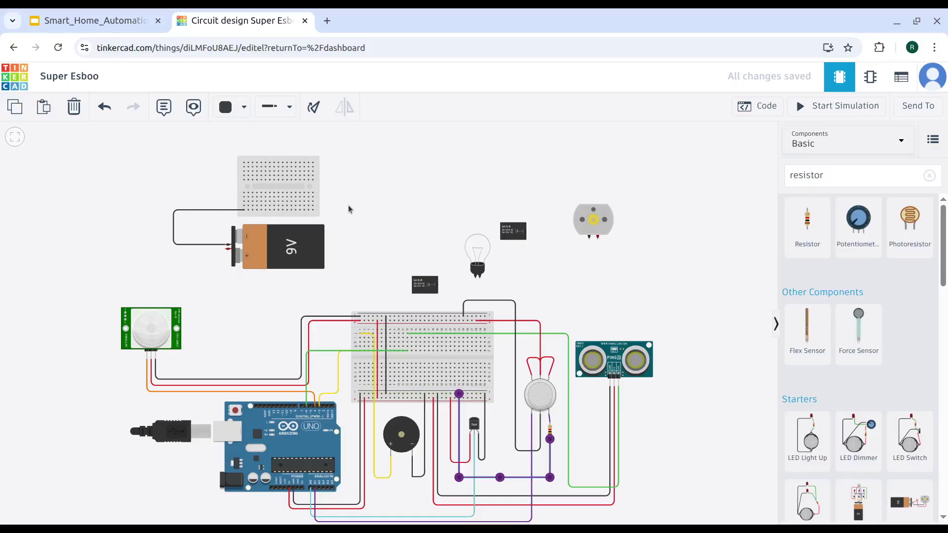
{"action": "left_click", "coordinate": [244, 117]}
{"action": "left_click", "coordinate": [248, 150]}
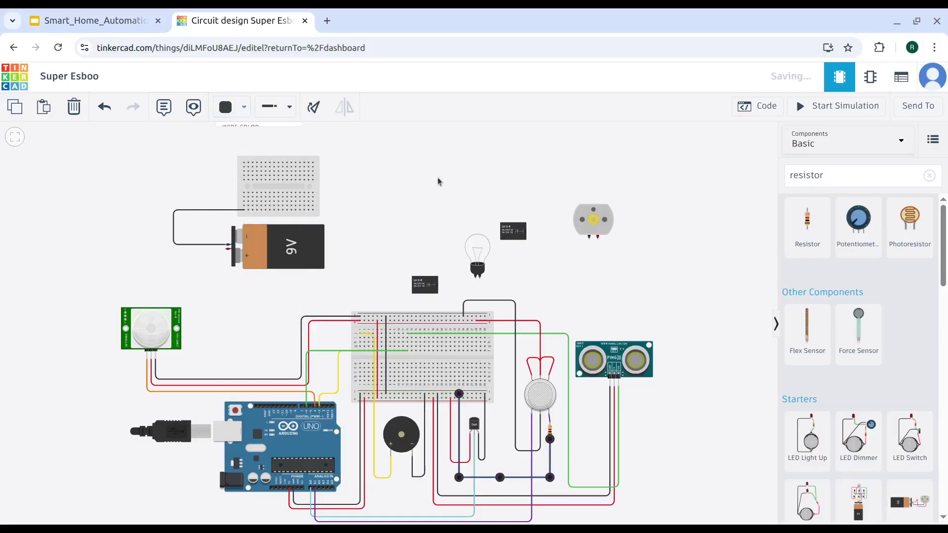
{"action": "left_click", "coordinate": [436, 176]}
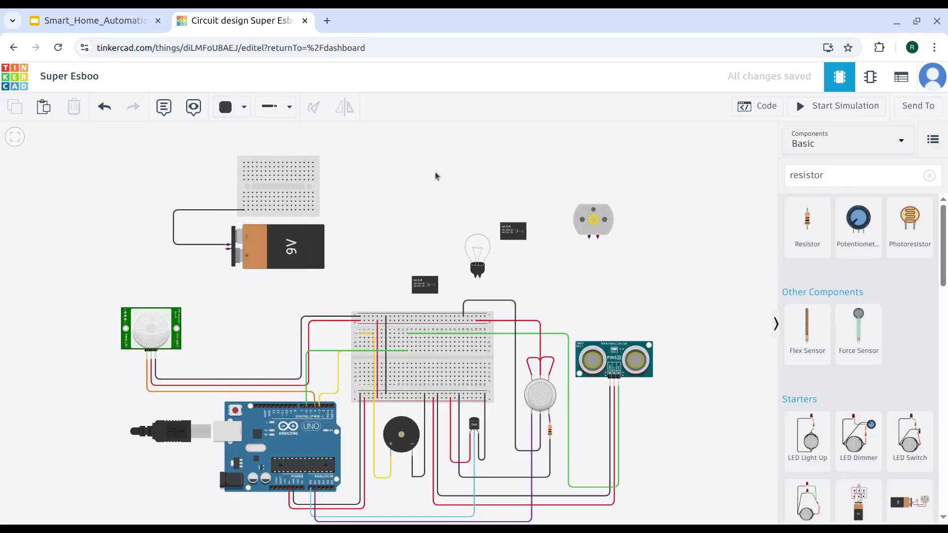
- Recolour the short wire between the gas sensor's lower right pin and its resistor black
{"action": "left_click", "coordinate": [549, 420]}
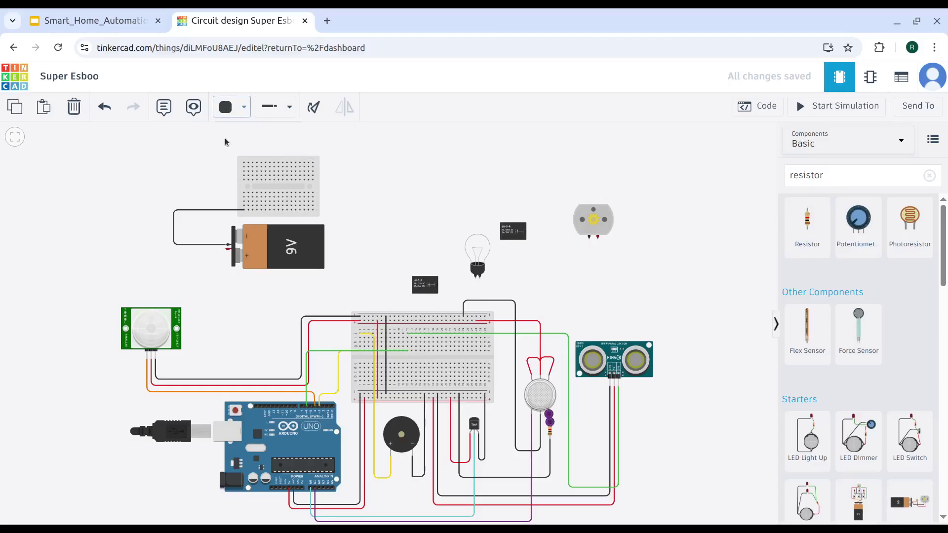
{"action": "left_click", "coordinate": [227, 108]}
{"action": "left_click", "coordinate": [390, 176]}
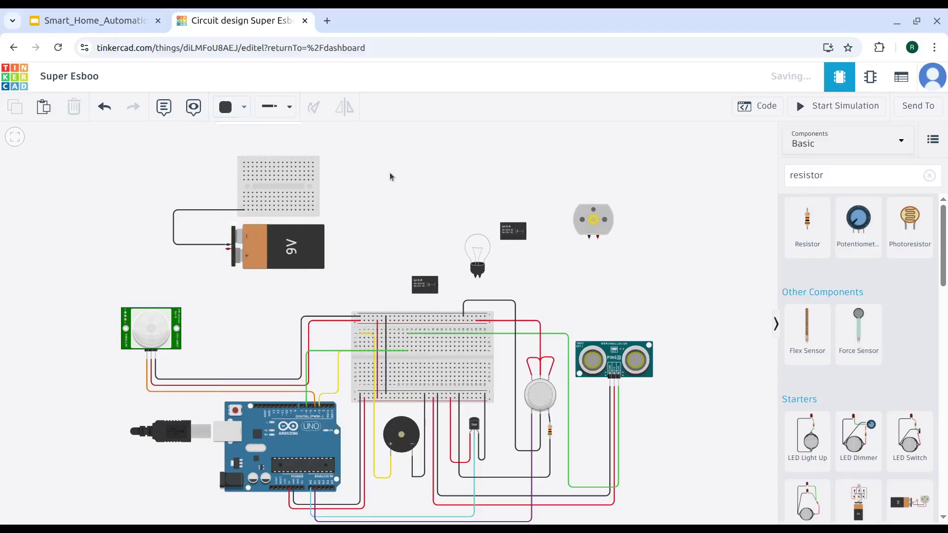
- Wire the 9V battery's positive terminal to the top-left hole of the mini breadboard with right-angle bends and colour it red
{"action": "left_click", "coordinate": [229, 249]}
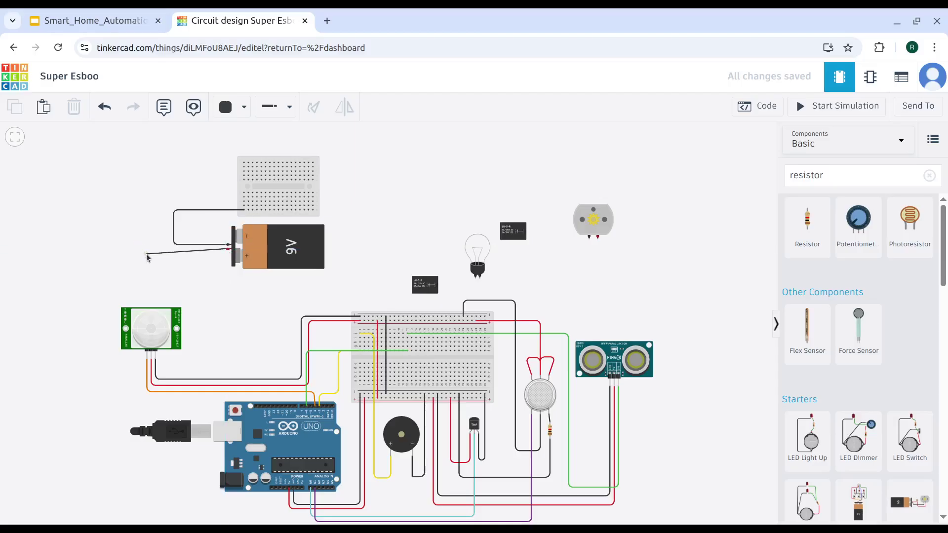
{"action": "left_click", "coordinate": [152, 247]}
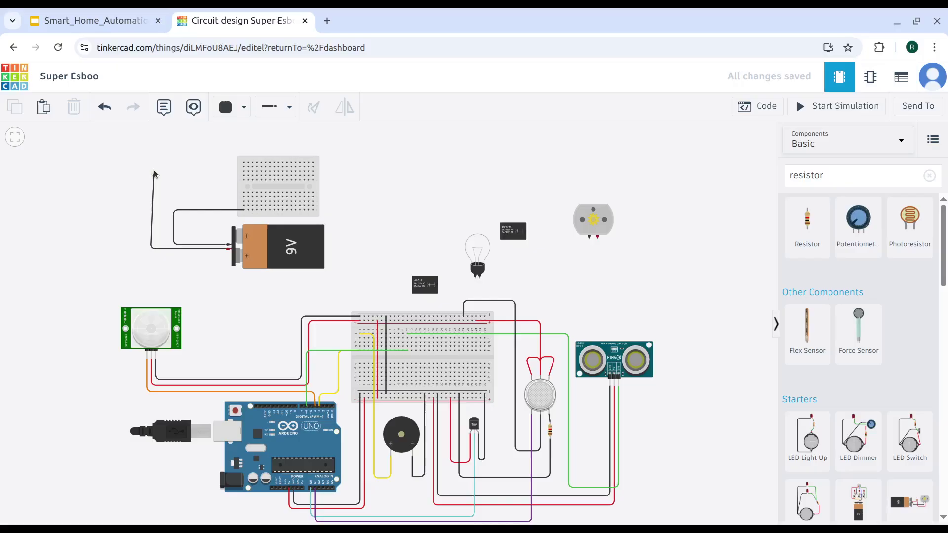
{"action": "left_click", "coordinate": [153, 163]}
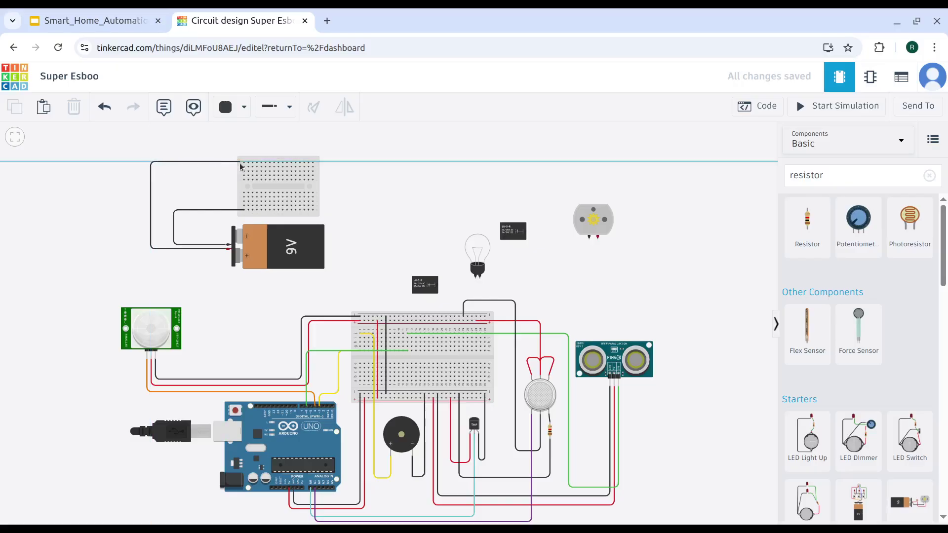
{"action": "left_click", "coordinate": [244, 163]}
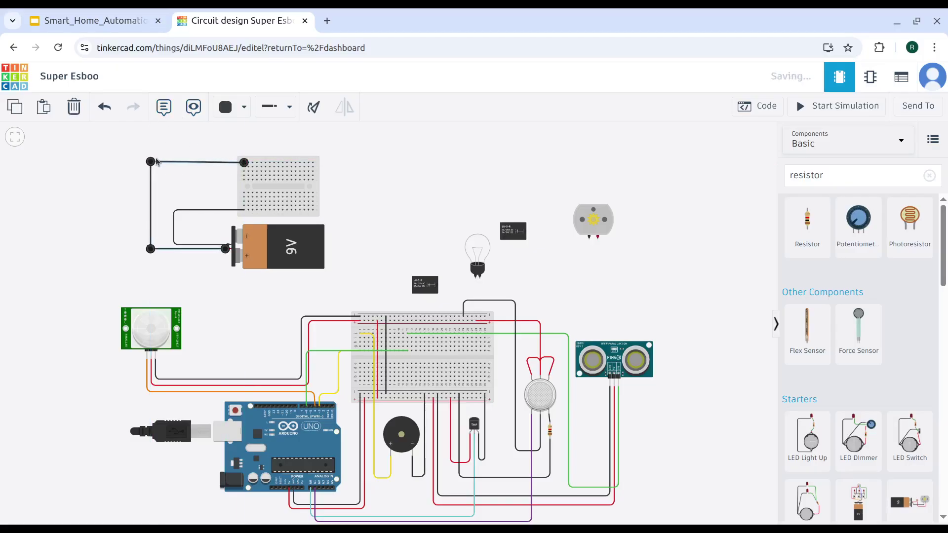
{"action": "left_click", "coordinate": [232, 108]}
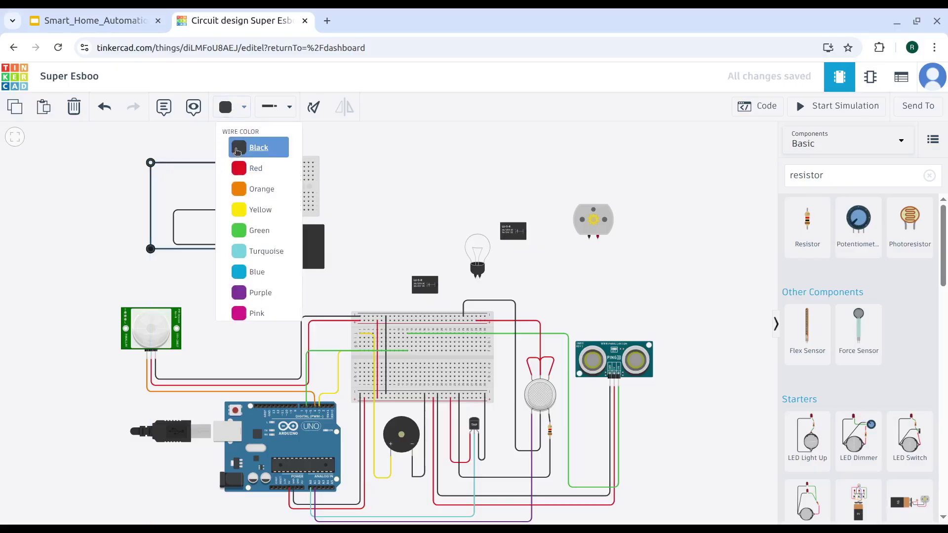
{"action": "left_click", "coordinate": [238, 168]}
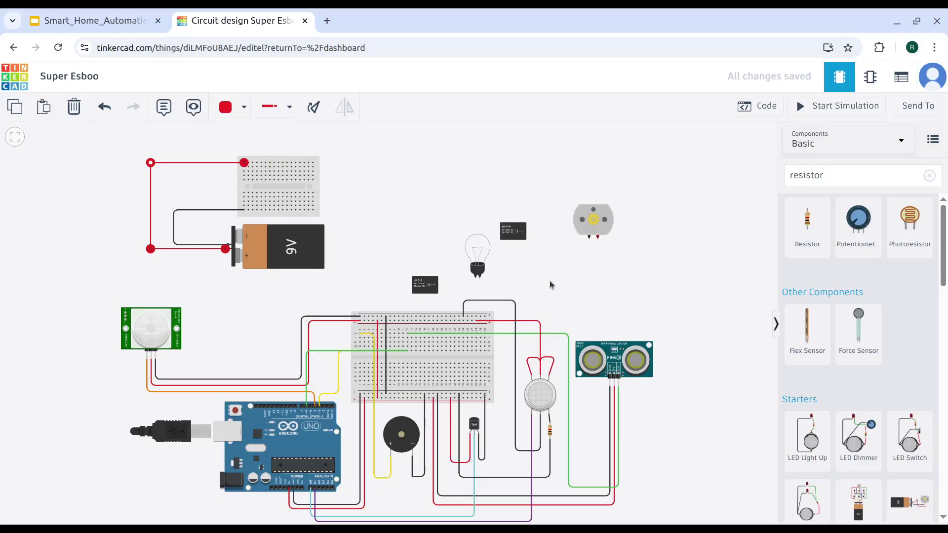
- Move the DC motor slightly up and wire its right terminal to the upper relay's Terminal 12 in red with straight right-angle bends
{"action": "left_click", "coordinate": [604, 220]}
{"action": "left_click_drag", "start_coordinate": [604, 220], "coordinate": [611, 203]}
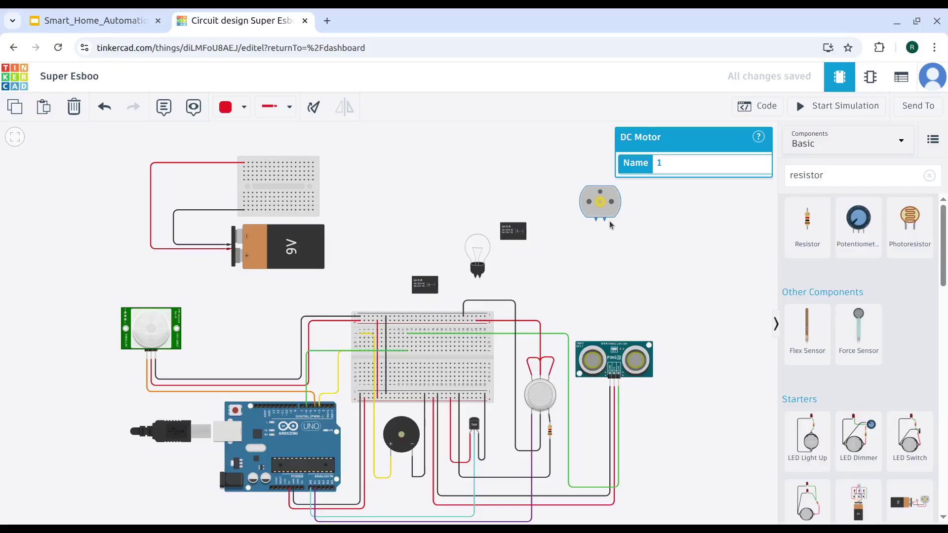
{"action": "left_click", "coordinate": [604, 221]}
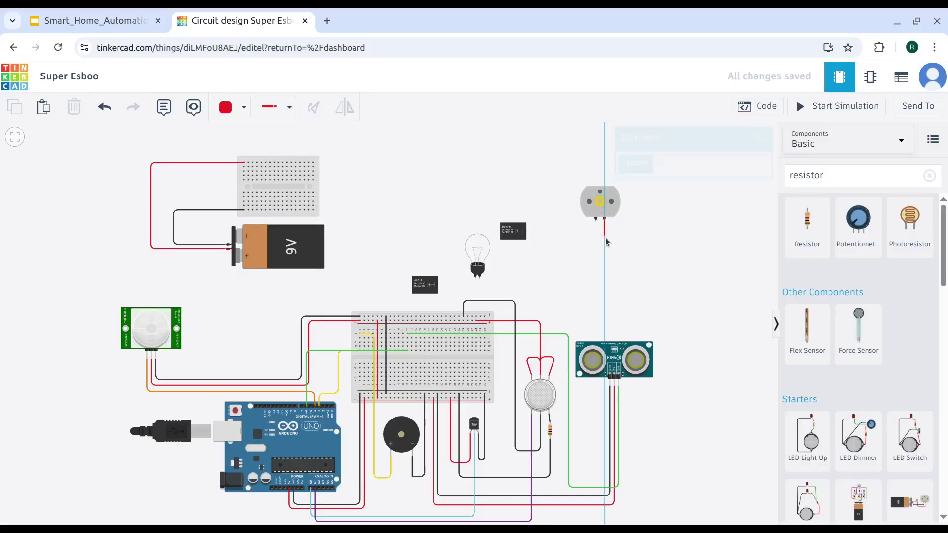
{"action": "left_click", "coordinate": [607, 271]}
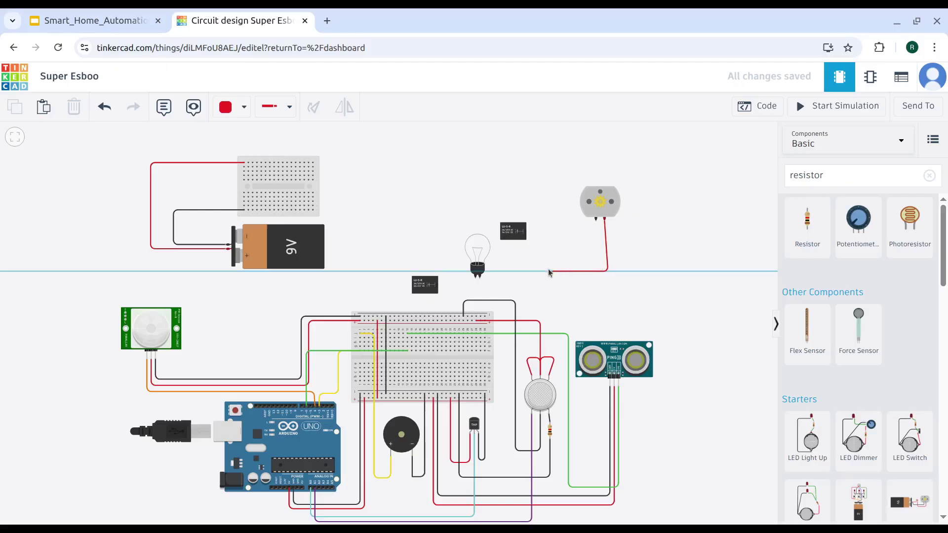
{"action": "left_click", "coordinate": [524, 266]}
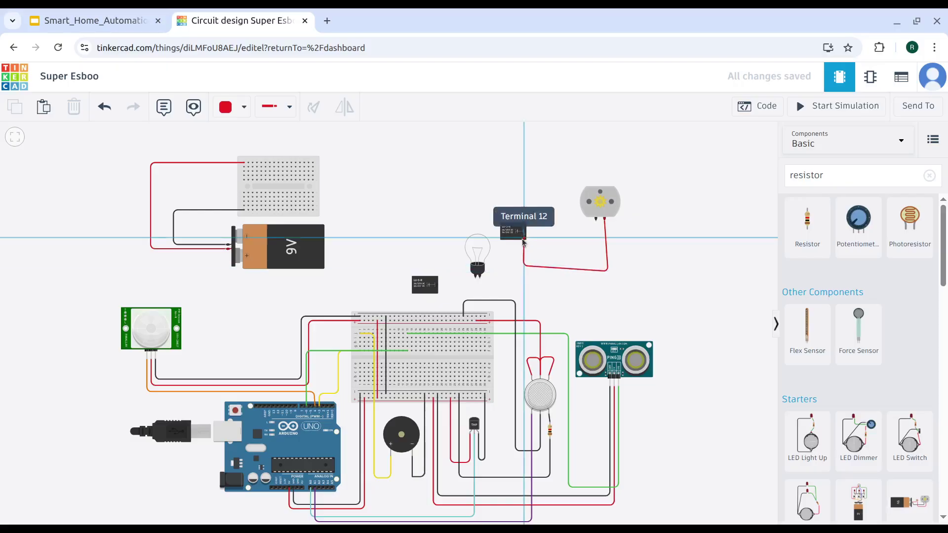
{"action": "left_click", "coordinate": [523, 237]}
{"action": "left_click_drag", "start_coordinate": [523, 267], "coordinate": [524, 272]}
{"action": "left_click_drag", "start_coordinate": [612, 273], "coordinate": [609, 274]}
{"action": "left_click", "coordinate": [677, 233]}
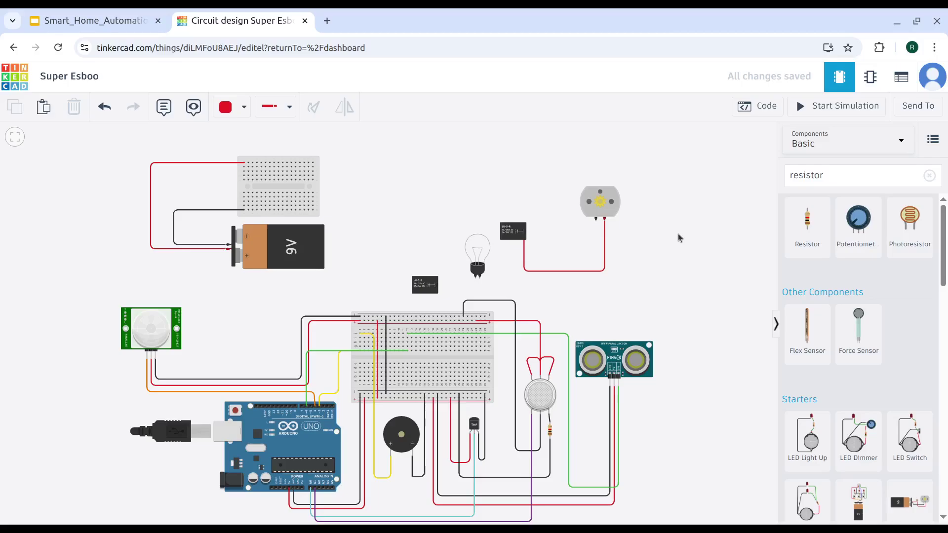
- Wire the upper relay's top-left terminal to the mini breadboard's third column in red, and bridge its first and third columns with a short jumper
{"action": "left_click", "coordinate": [503, 225]}
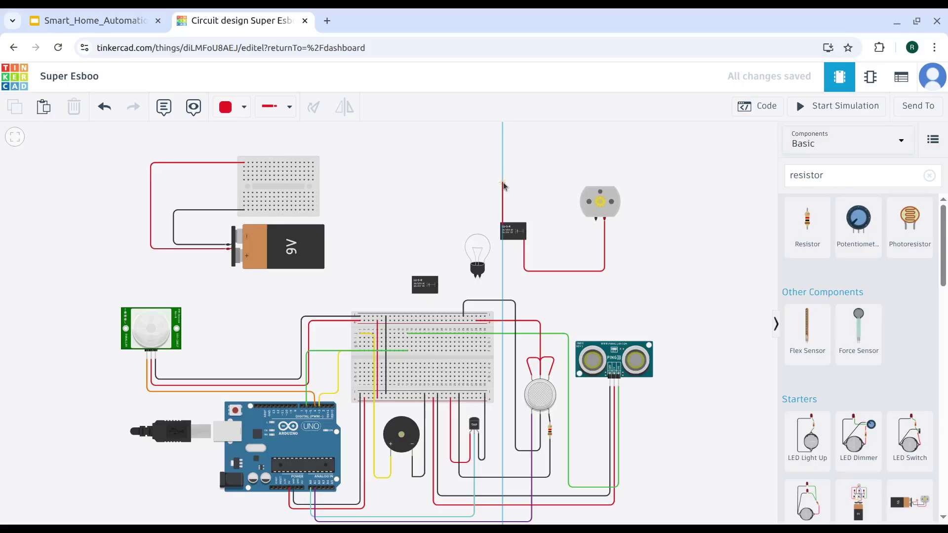
{"action": "left_click", "coordinate": [504, 187]}
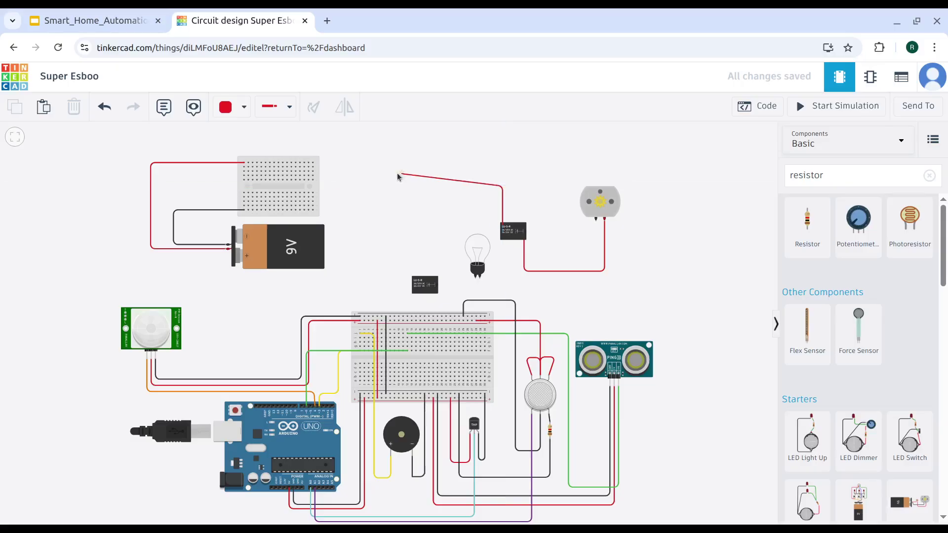
{"action": "left_click", "coordinate": [252, 171]}
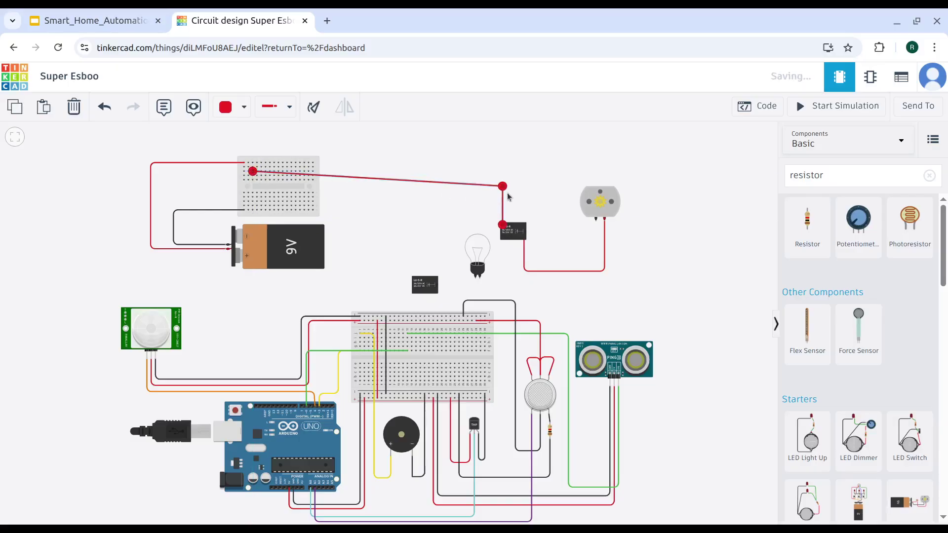
{"action": "left_click_drag", "start_coordinate": [502, 187], "coordinate": [502, 171]}
{"action": "left_click", "coordinate": [410, 144]}
{"action": "mouse_move", "coordinate": [247, 170]}
{"action": "left_mouse_down"}
{"action": "mouse_move", "coordinate": [243, 162]}
{"action": "mouse_move", "coordinate": [253, 167]}
{"action": "left_mouse_up"}
{"action": "left_click", "coordinate": [456, 136]}
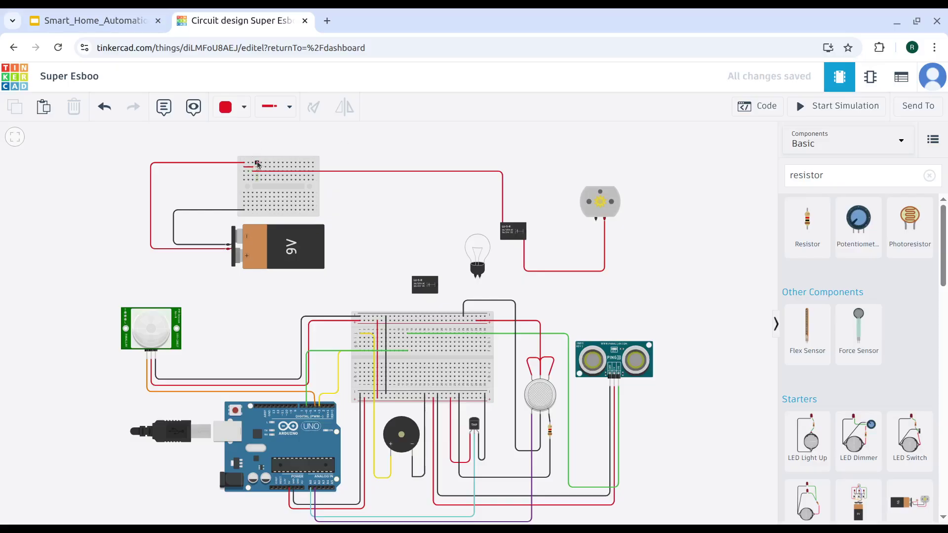
- Wire the lower relay's Terminal 6 to the top hole of the mini breadboard's third column in red, routed above the breadboard
{"action": "left_click", "coordinate": [415, 282]}
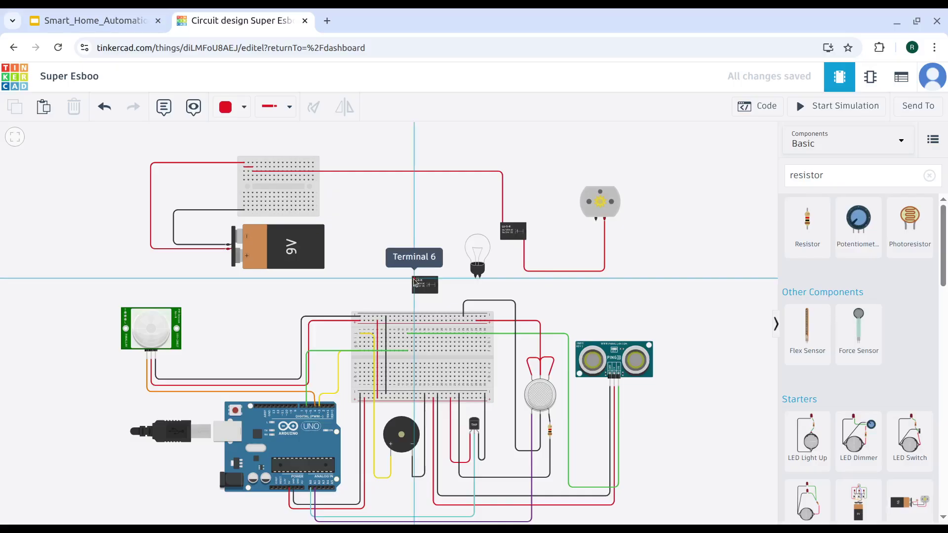
{"action": "left_click", "coordinate": [414, 245]}
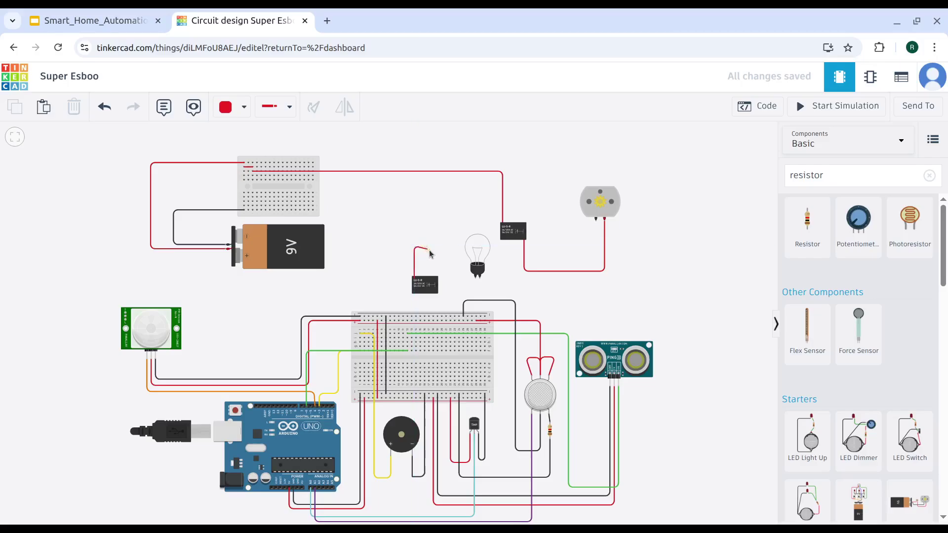
{"action": "left_click", "coordinate": [432, 246]}
{"action": "left_click", "coordinate": [433, 131]}
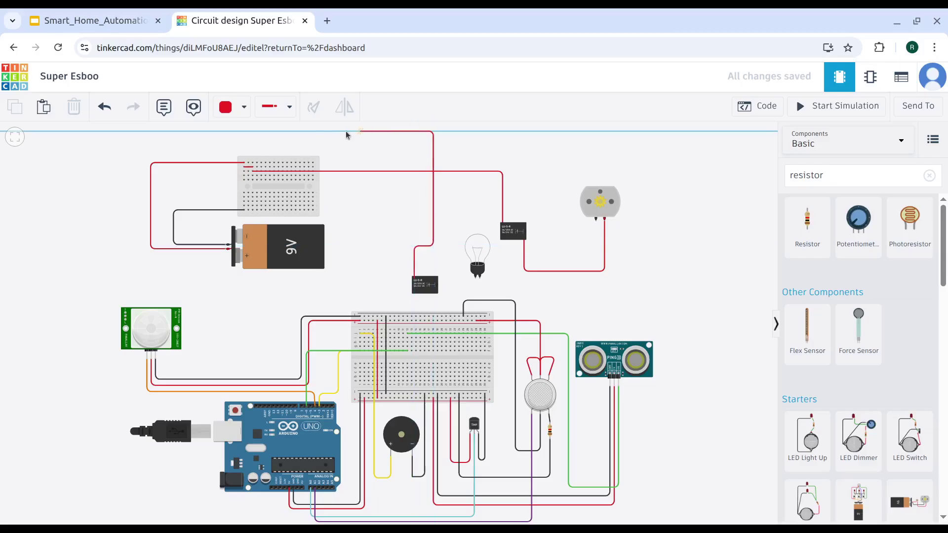
{"action": "left_click", "coordinate": [253, 131]}
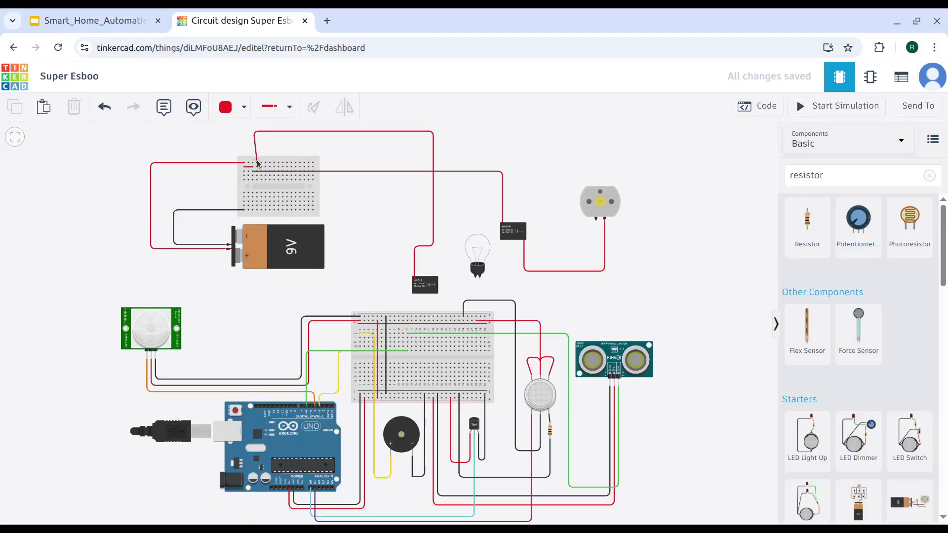
{"action": "left_click", "coordinate": [253, 163]}
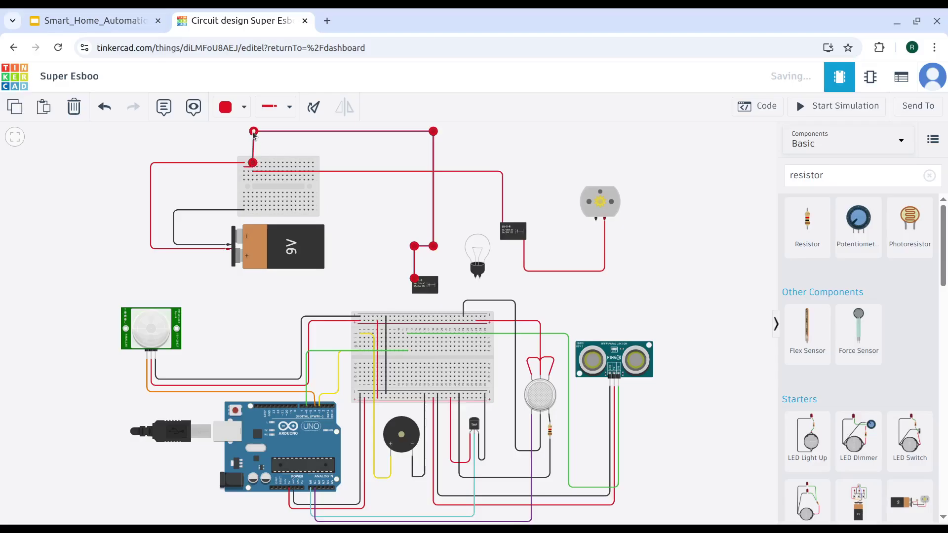
{"action": "left_click", "coordinate": [349, 158]}
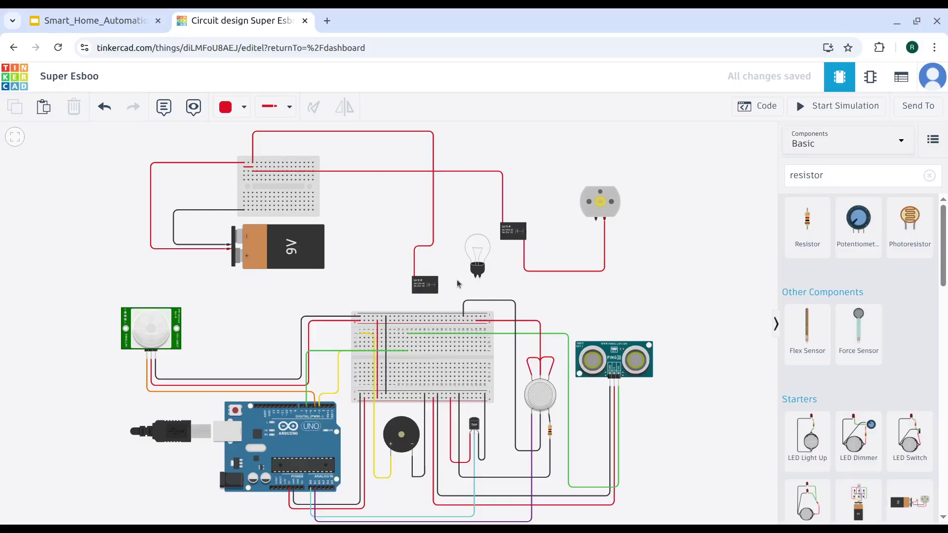
- Wire the upper relay's bottom-left terminal to the main breadboard's upper negative rail with right-angle bends and colour it black
{"action": "left_click", "coordinate": [507, 239]}
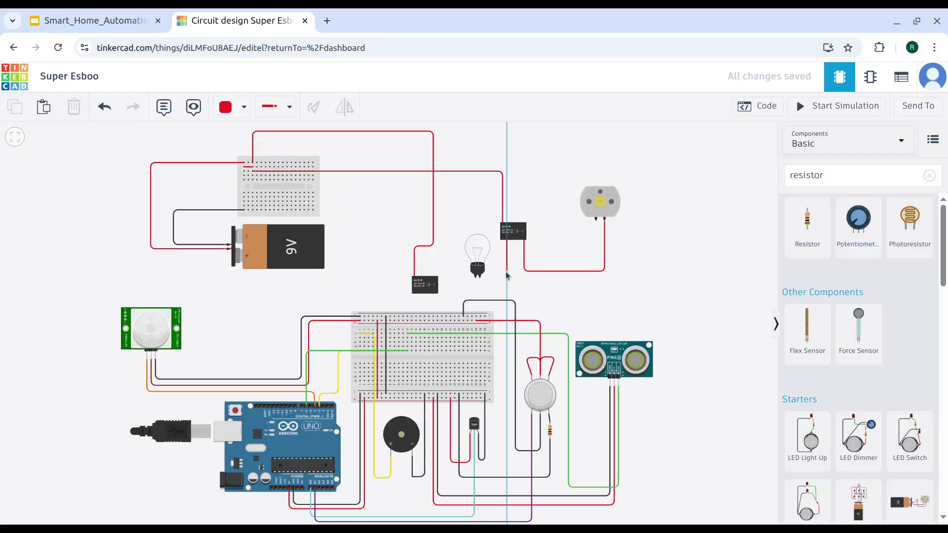
{"action": "left_click", "coordinate": [507, 288]}
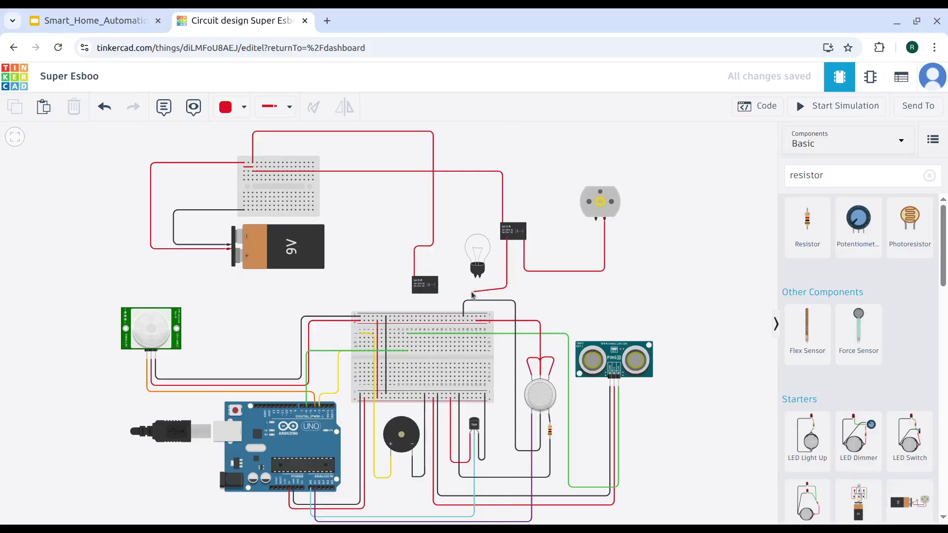
{"action": "left_click", "coordinate": [452, 288]}
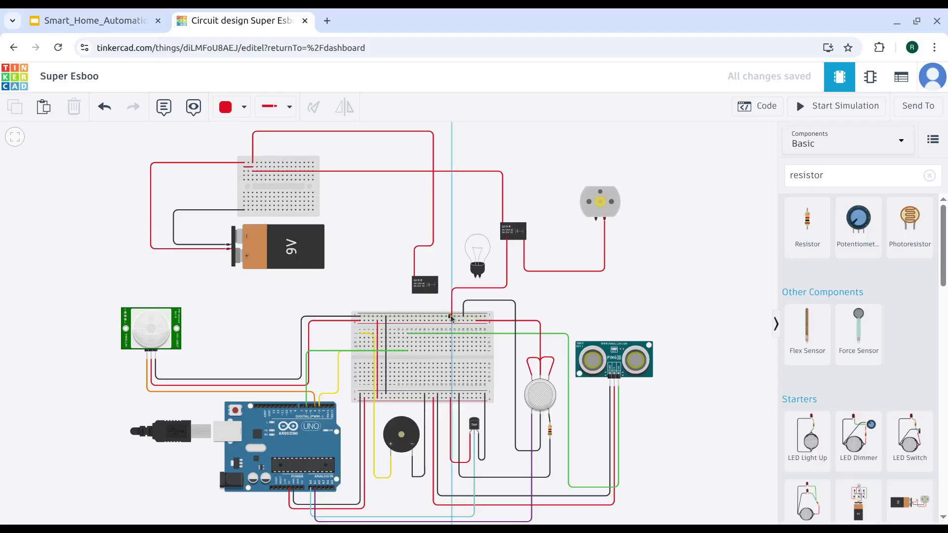
{"action": "left_click", "coordinate": [452, 318]}
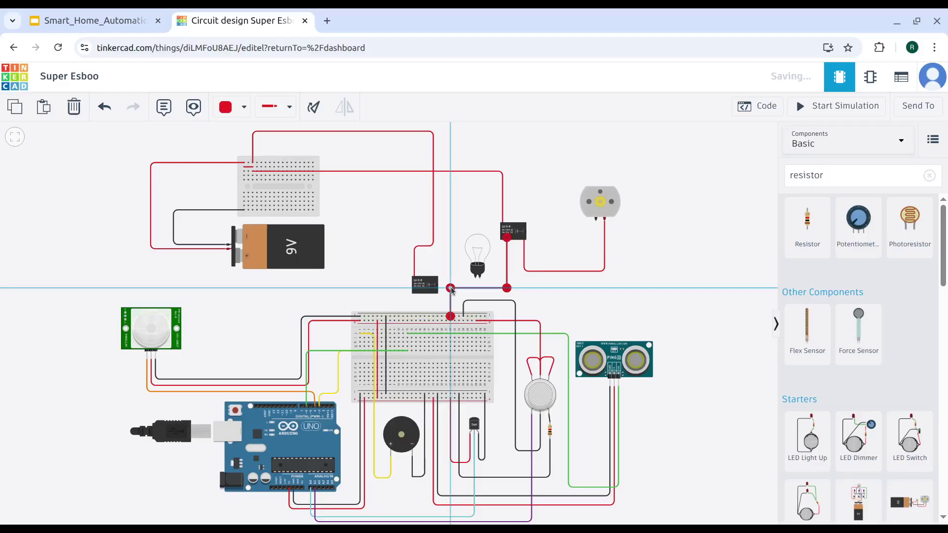
{"action": "left_click", "coordinate": [243, 107]}
{"action": "left_click", "coordinate": [239, 143]}
{"action": "left_click", "coordinate": [561, 161]}
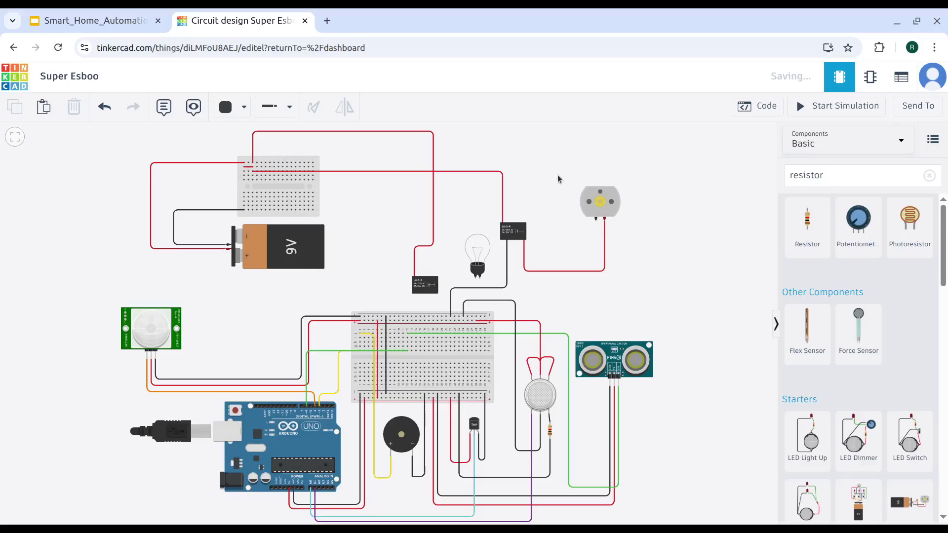
- Wire the upper relay's free top terminal to the Arduino's digital header, left of the green wire, with straight segments above the mini breadboard
{"action": "left_click", "coordinate": [506, 227]}
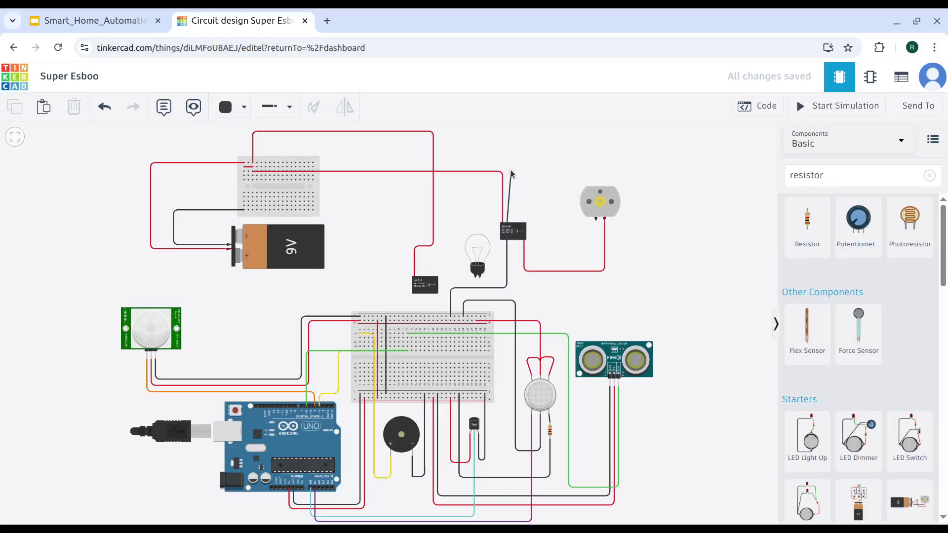
{"action": "left_click", "coordinate": [507, 132]}
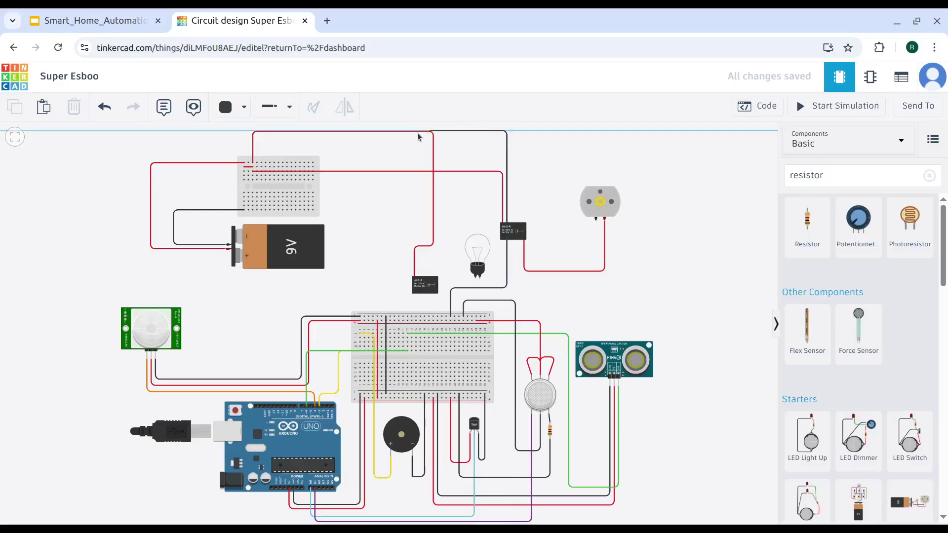
{"action": "left_click", "coordinate": [211, 128]}
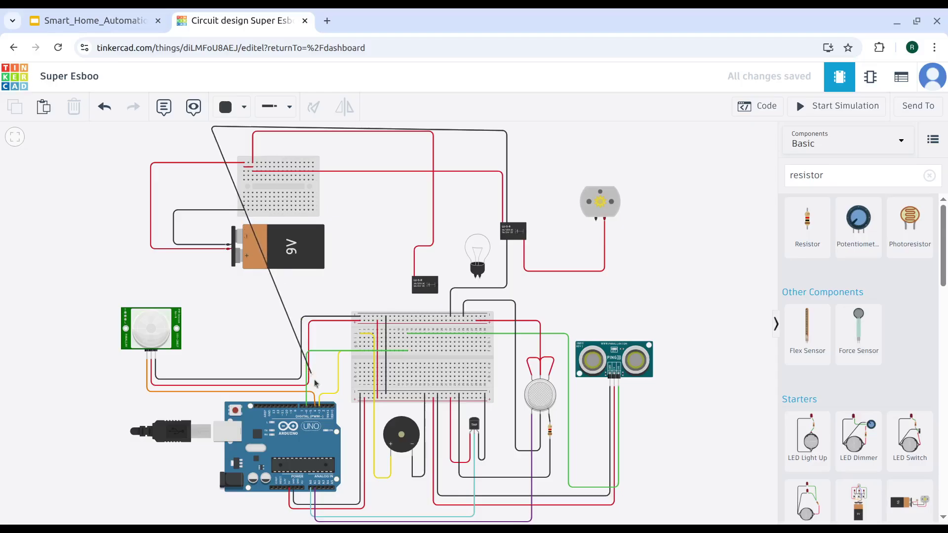
{"action": "left_click", "coordinate": [310, 409]}
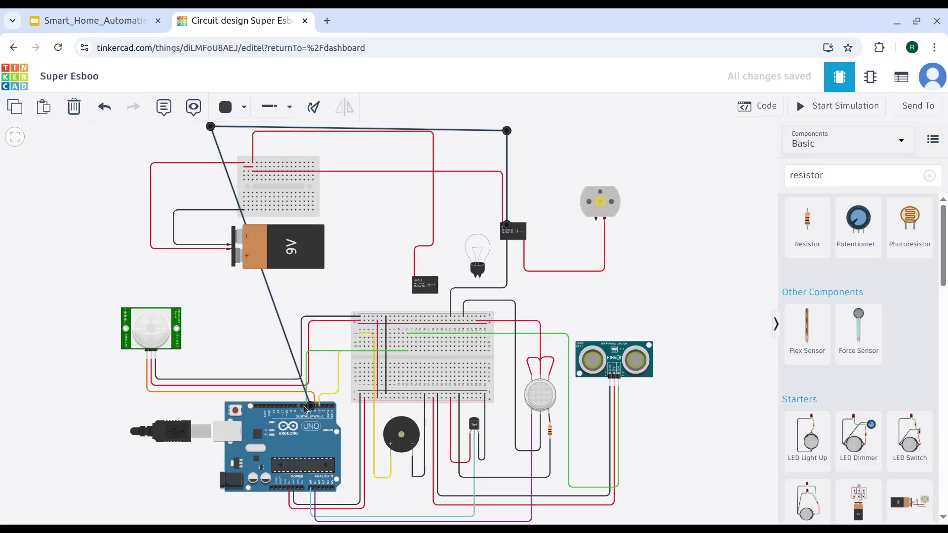
{"action": "left_click_drag", "start_coordinate": [311, 407], "coordinate": [292, 406]}
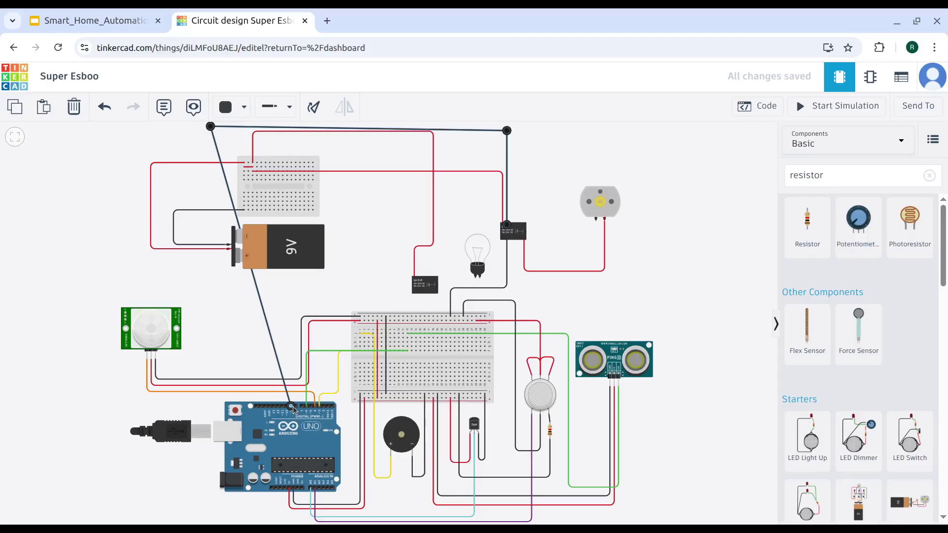
{"action": "left_click_drag", "start_coordinate": [211, 127], "coordinate": [316, 125]}
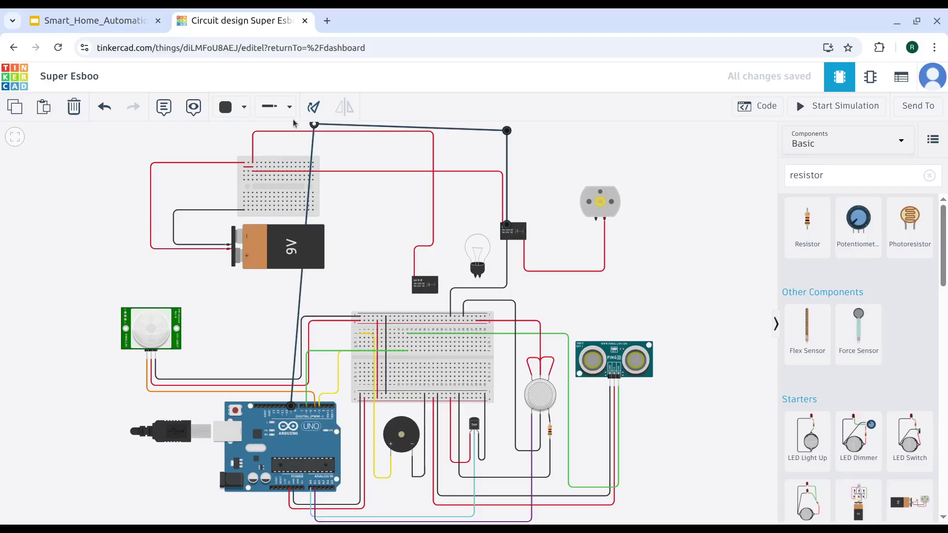
{"action": "left_click_drag", "start_coordinate": [294, 123], "coordinate": [294, 144]}
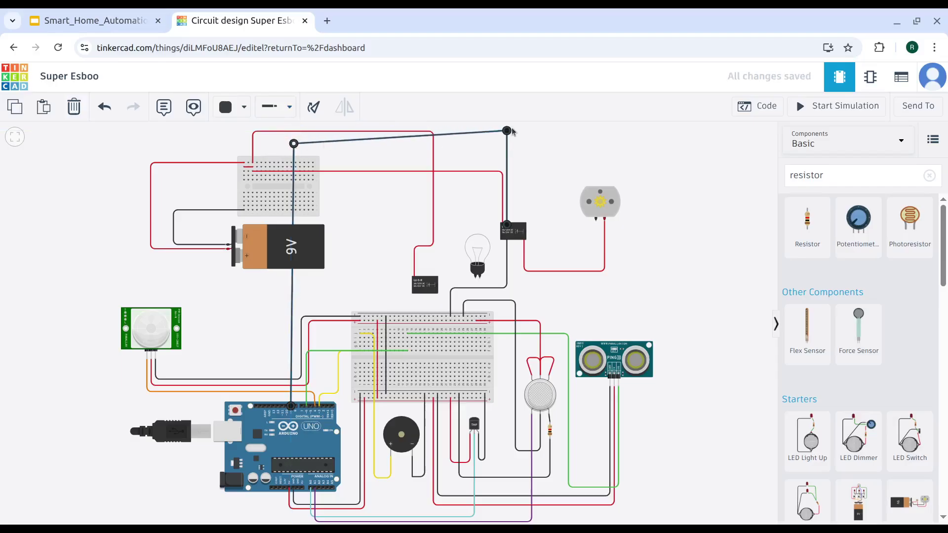
{"action": "left_click_drag", "start_coordinate": [511, 134], "coordinate": [507, 144]}
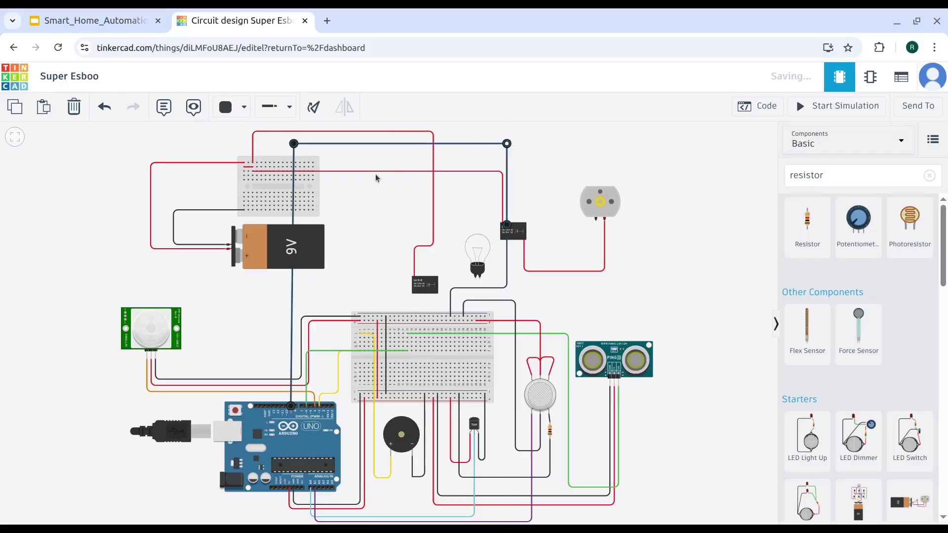
{"action": "left_click", "coordinate": [367, 230]}
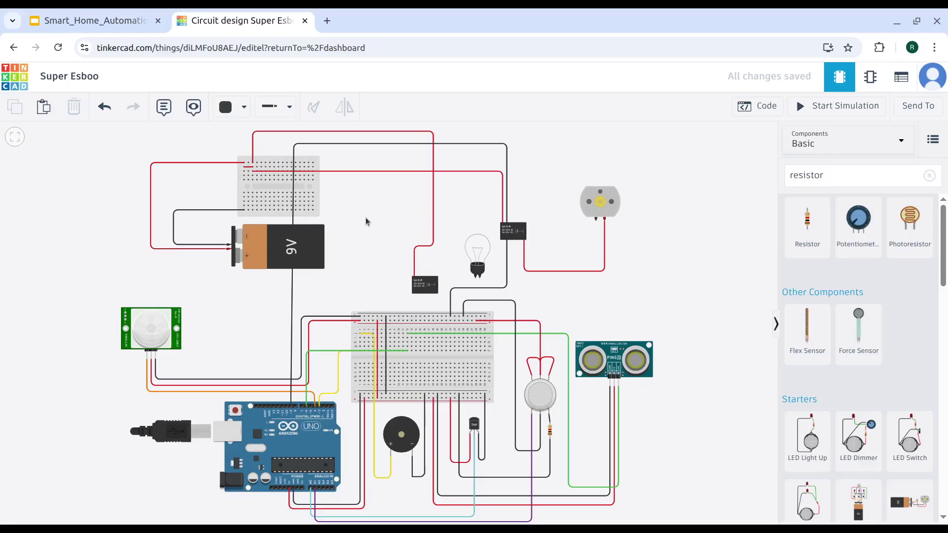
- Reroute the relay-to-Arduino wire around the left side of the mini breadboard with right-angle bends and colour it blue
{"action": "left_click", "coordinate": [291, 302]}
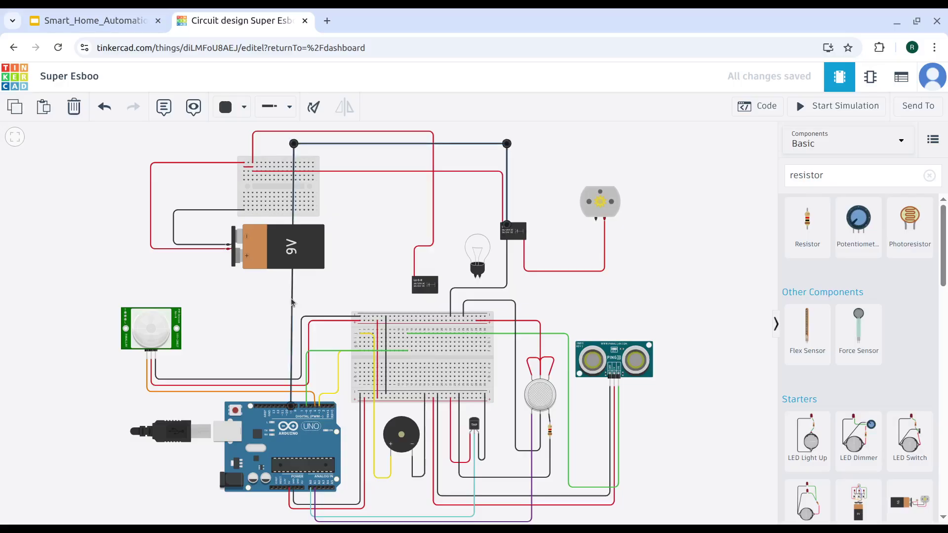
{"action": "left_click_drag", "start_coordinate": [291, 302], "coordinate": [291, 332]}
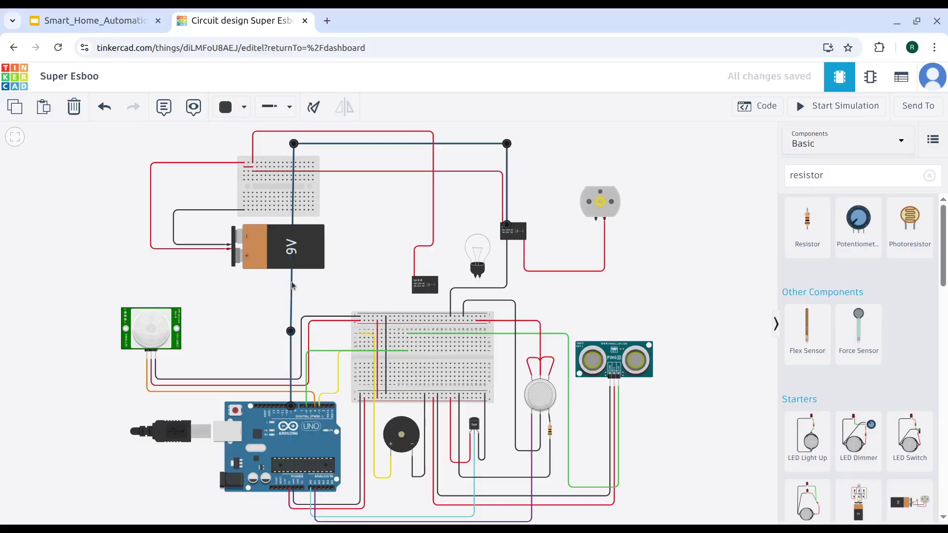
{"action": "left_click_drag", "start_coordinate": [292, 284], "coordinate": [222, 331]}
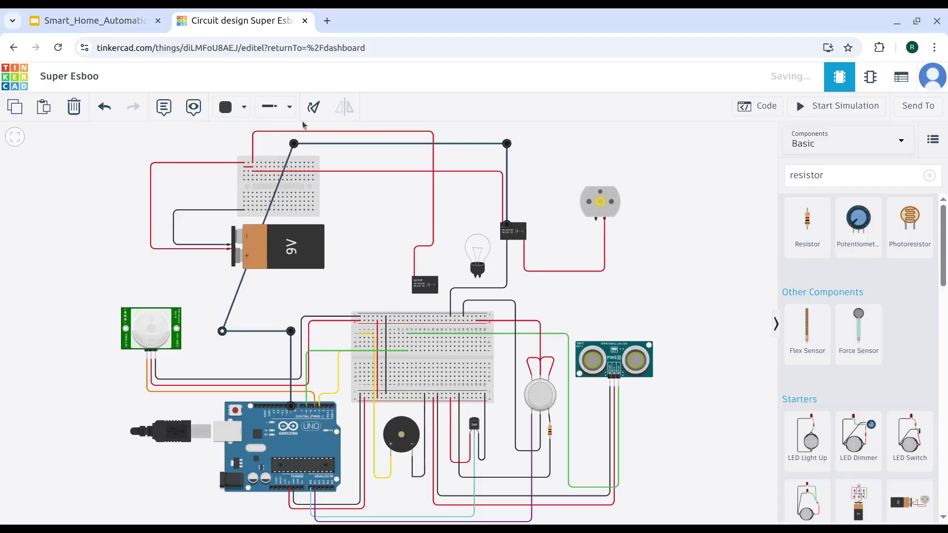
{"action": "left_click_drag", "start_coordinate": [294, 144], "coordinate": [223, 143]}
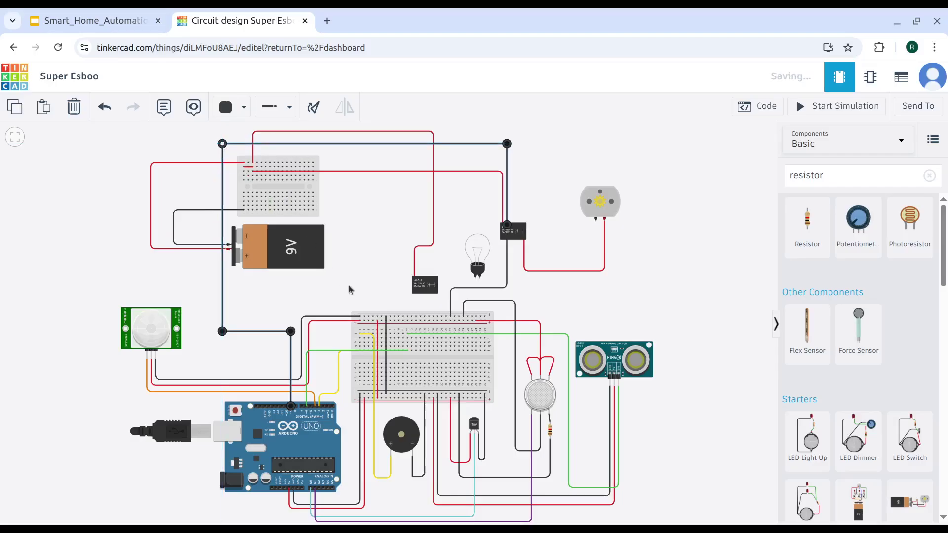
{"action": "left_click", "coordinate": [241, 106]}
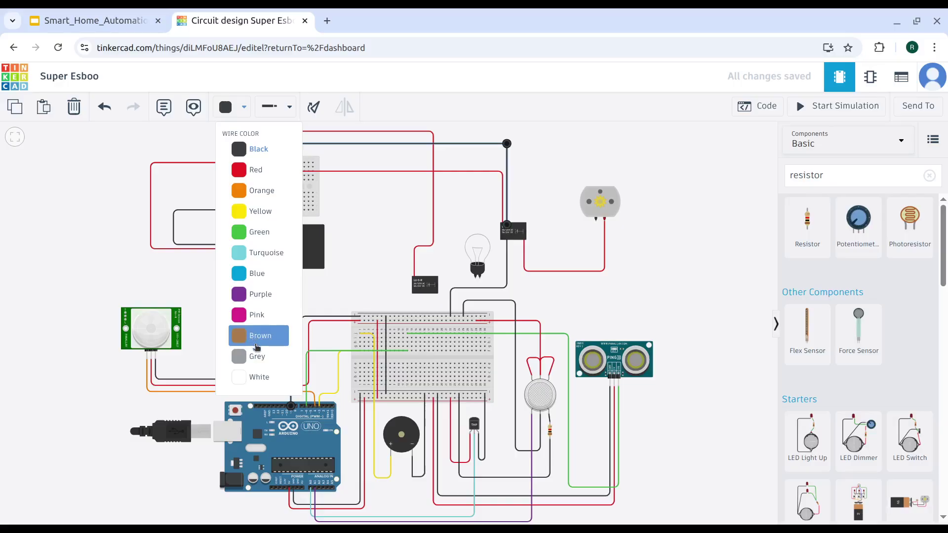
{"action": "left_click", "coordinate": [257, 274]}
{"action": "left_click", "coordinate": [396, 220]}
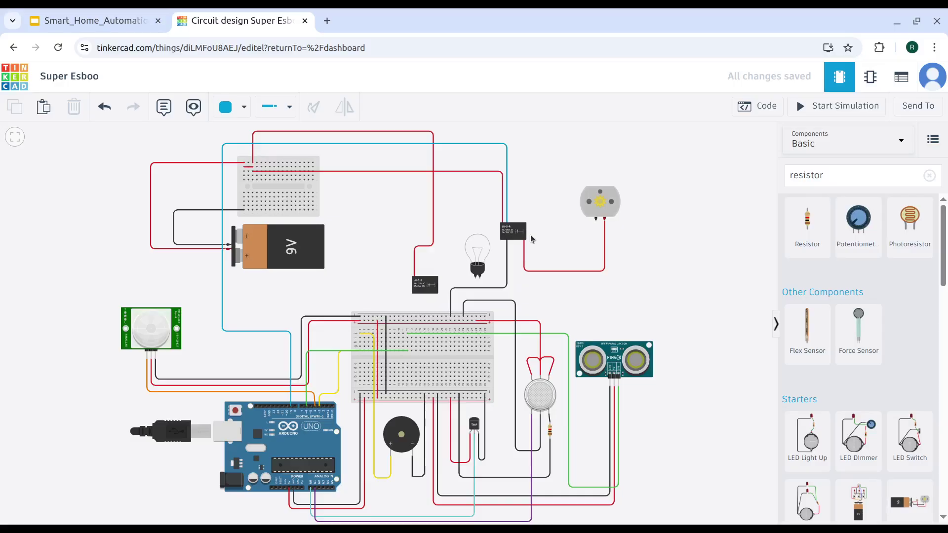
- Wire the bulb's right terminal around the bulb and above the lower relay to the bottom hole of the mini breadboard's third column
{"action": "left_click", "coordinate": [479, 279]}
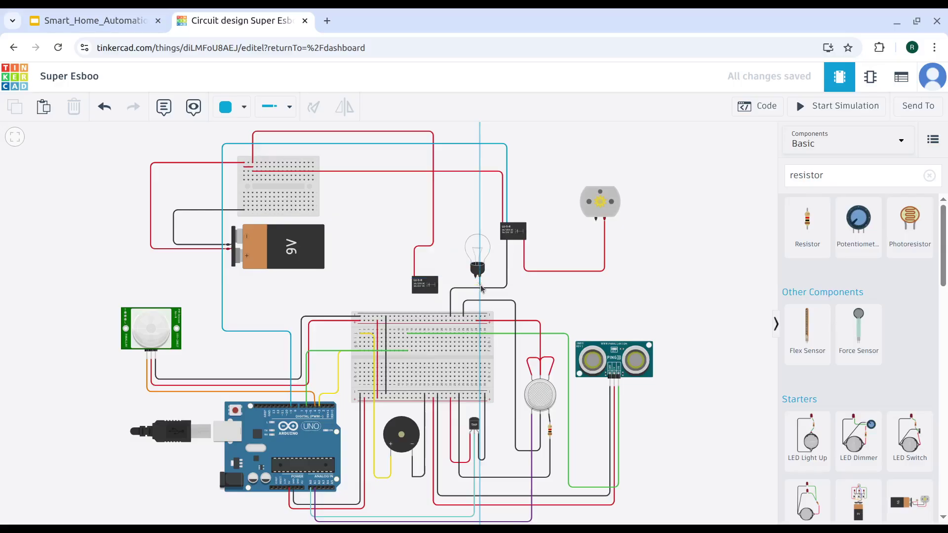
{"action": "left_click", "coordinate": [494, 284]}
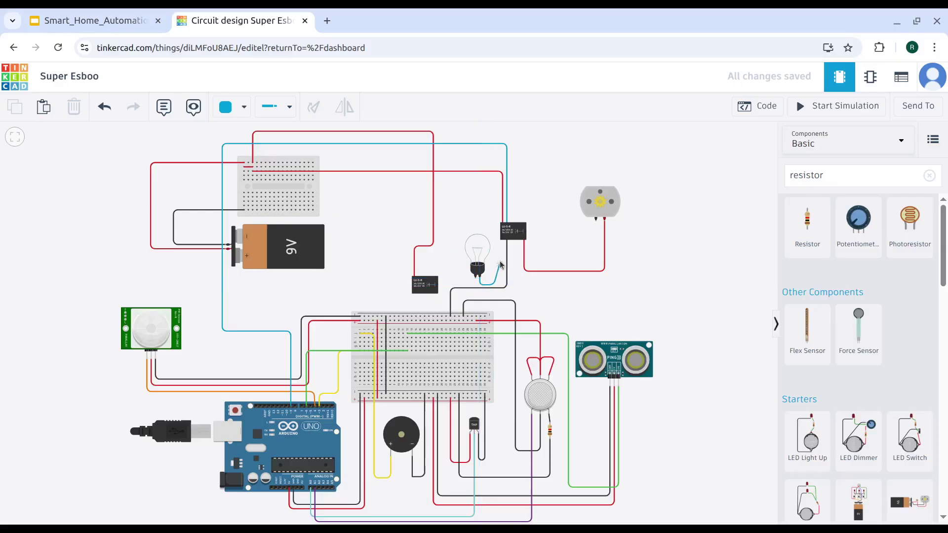
{"action": "left_click", "coordinate": [494, 229]}
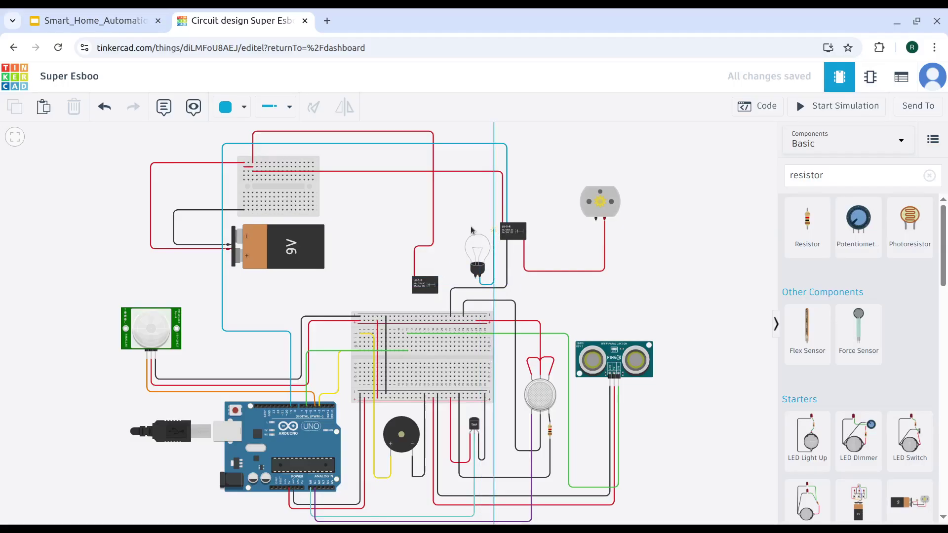
{"action": "left_click", "coordinate": [444, 229]}
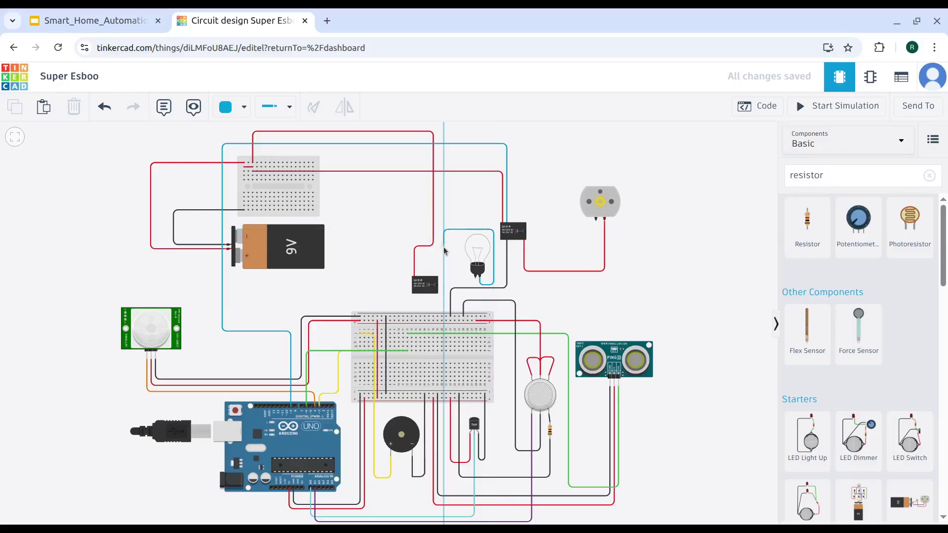
{"action": "left_click", "coordinate": [444, 257]}
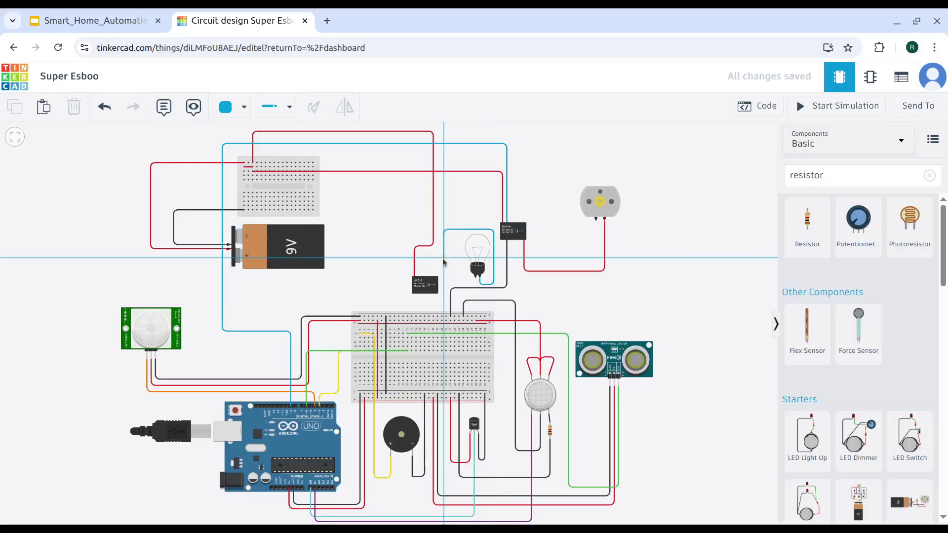
{"action": "left_click", "coordinate": [366, 256]}
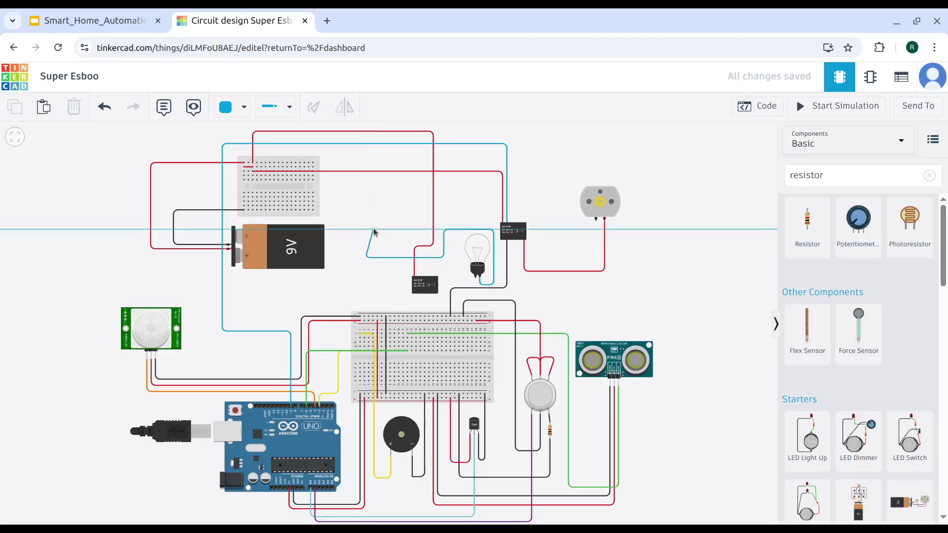
{"action": "left_click", "coordinate": [366, 223]}
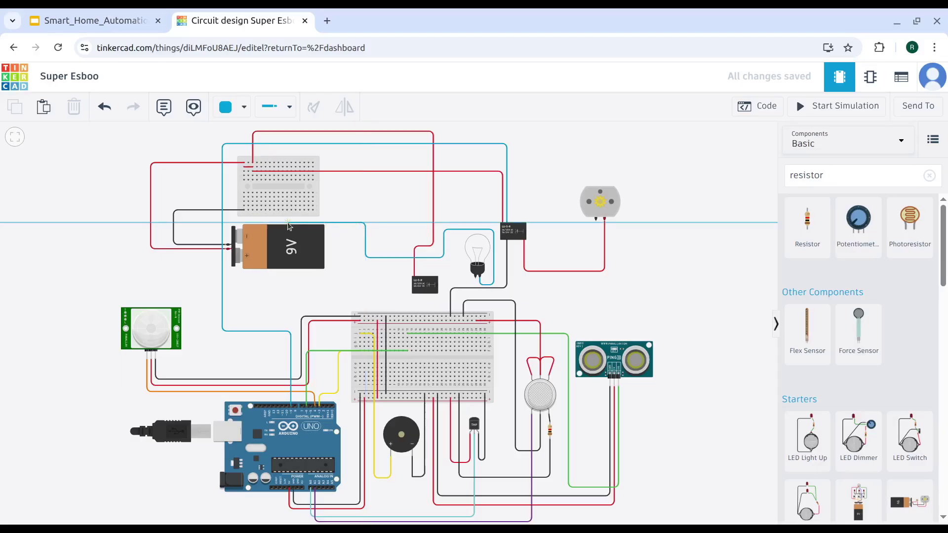
{"action": "left_click", "coordinate": [251, 221]}
{"action": "left_click", "coordinate": [251, 210]}
- Move the battery's black wire end up two holes in the mini breadboard's first column and straighten its bend
{"action": "left_click", "coordinate": [244, 211]}
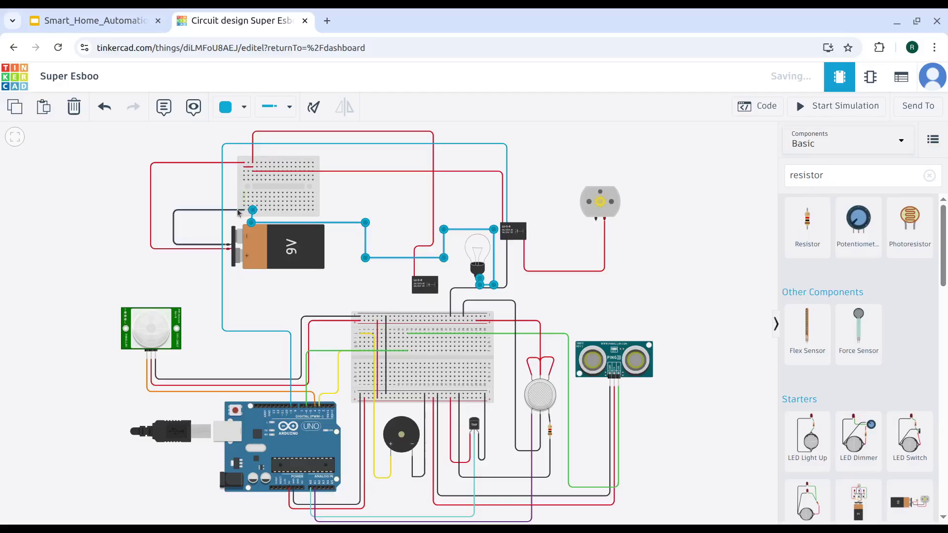
{"action": "left_click_drag", "start_coordinate": [246, 212], "coordinate": [245, 207]}
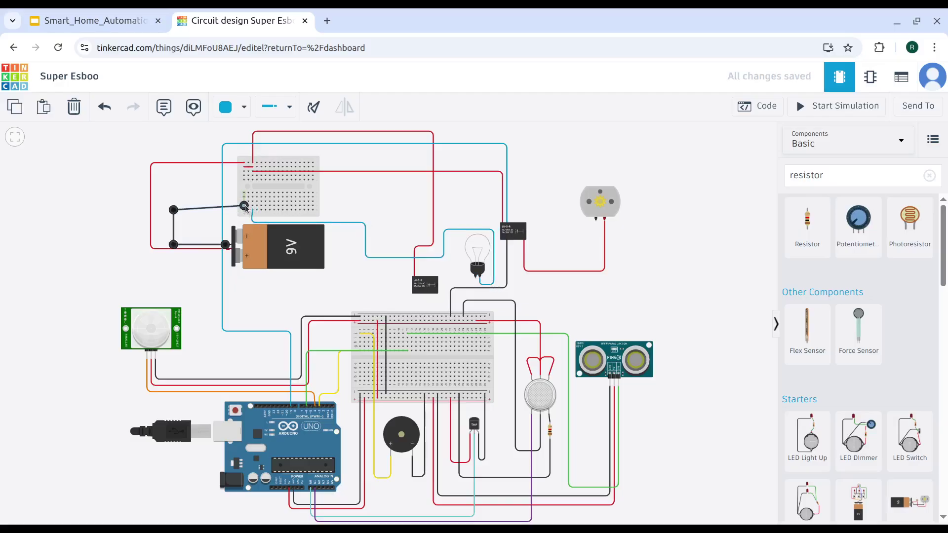
{"action": "left_click_drag", "start_coordinate": [173, 210], "coordinate": [173, 204]}
{"action": "left_click_drag", "start_coordinate": [245, 206], "coordinate": [244, 202]}
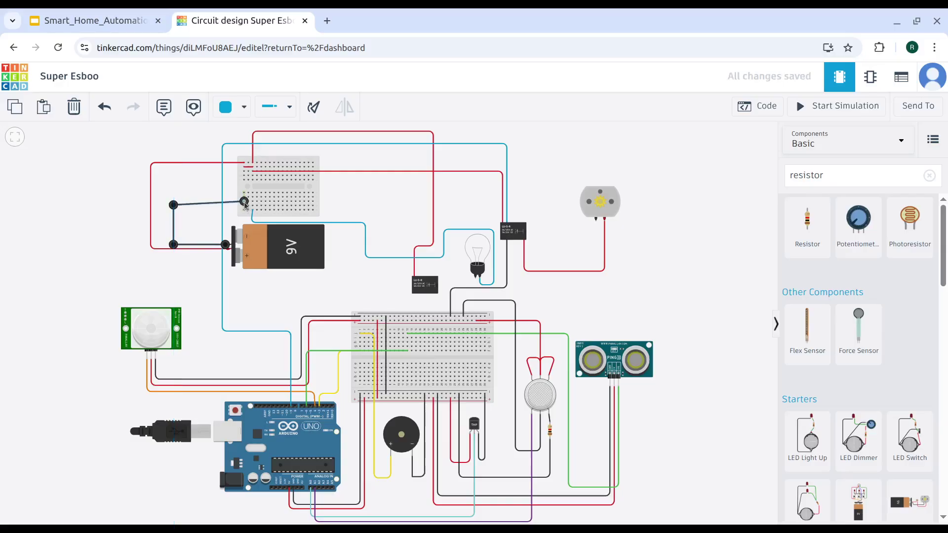
{"action": "left_click_drag", "start_coordinate": [173, 204], "coordinate": [173, 201]}
{"action": "left_click", "coordinate": [197, 184]}
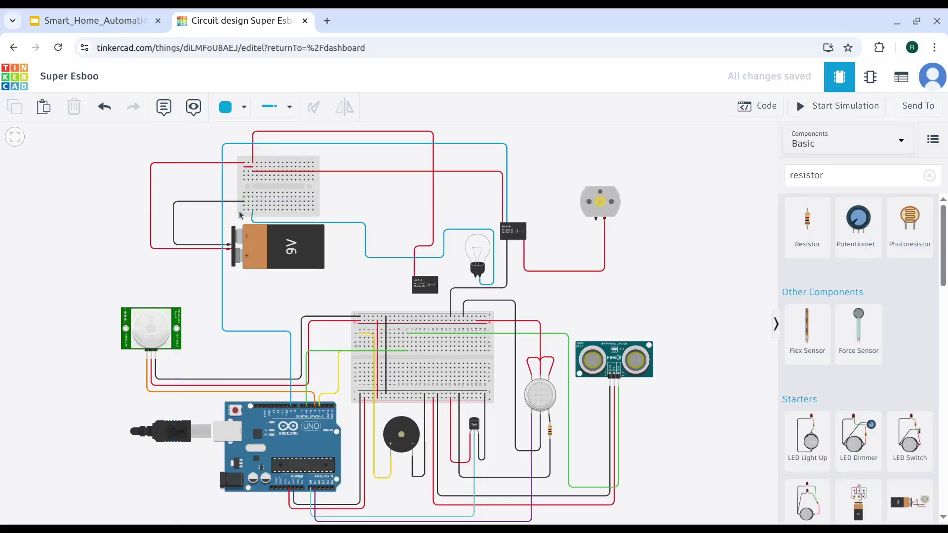
- Align the bulb wire's bend below the mini breadboard and colour the wire black
{"action": "left_click", "coordinate": [251, 222]}
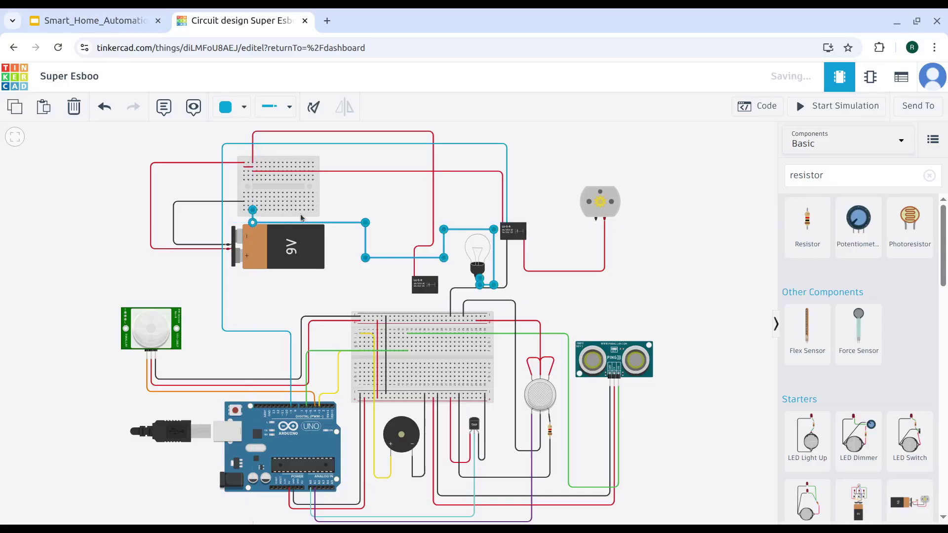
{"action": "left_click", "coordinate": [383, 197]}
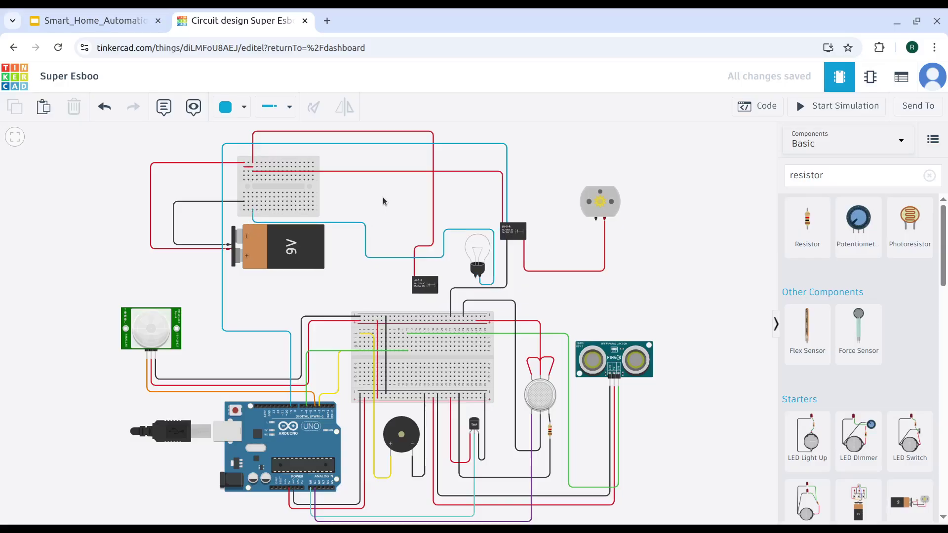
{"action": "left_click", "coordinate": [338, 223]}
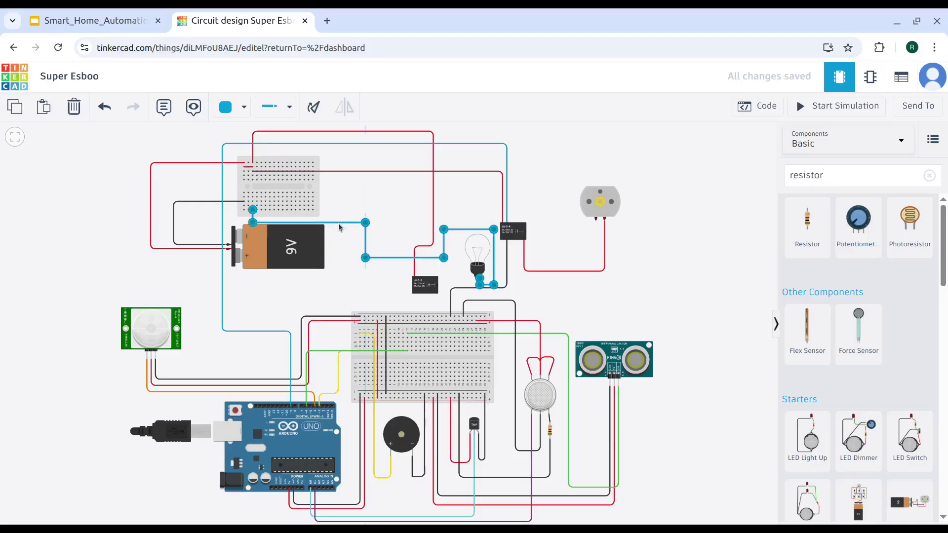
{"action": "left_click", "coordinate": [231, 107]}
{"action": "left_click", "coordinate": [249, 150]}
{"action": "left_click", "coordinate": [592, 140]}
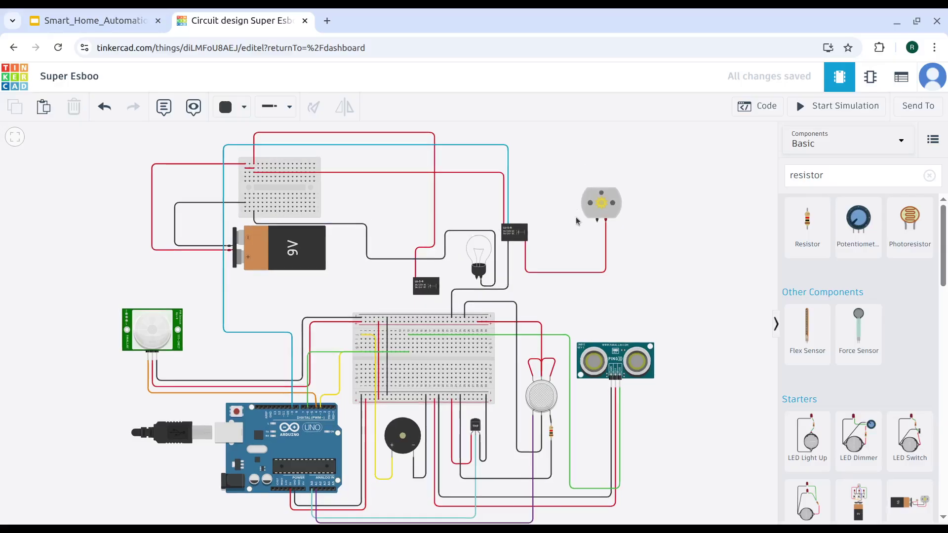
- Wire the DC motor's Terminal 1 in black to the mini breadboard's third column, one hole above the bulb wire
{"action": "left_click", "coordinate": [596, 222]}
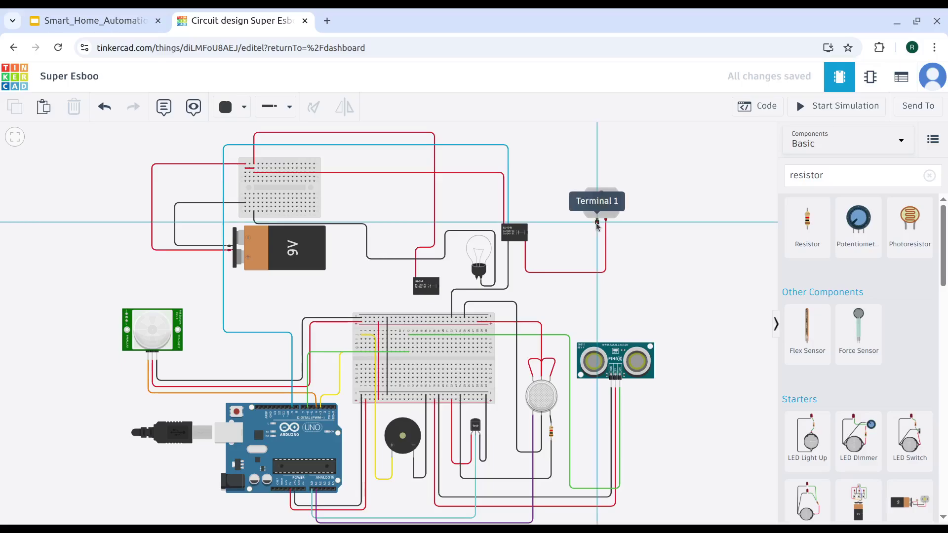
{"action": "left_click", "coordinate": [597, 259]}
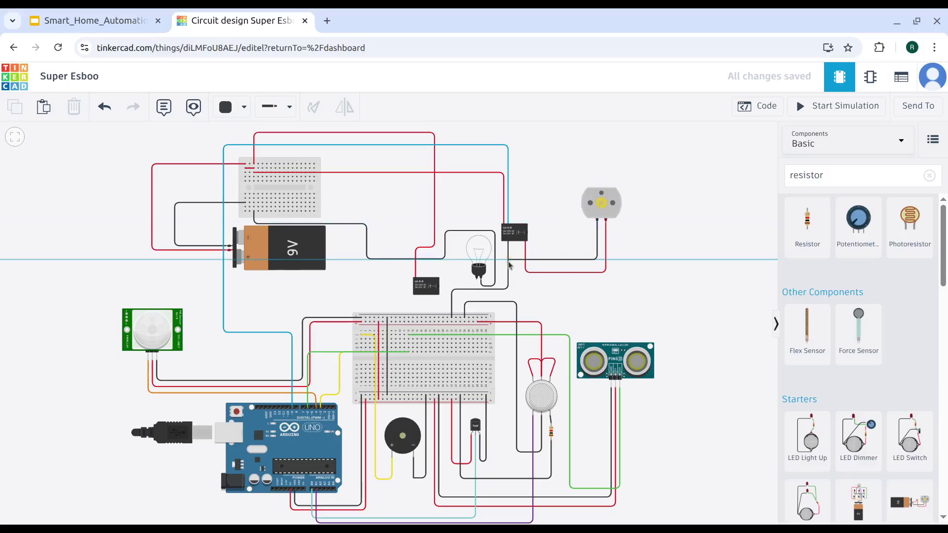
{"action": "left_click", "coordinate": [567, 259]}
{"action": "left_click", "coordinate": [568, 210]}
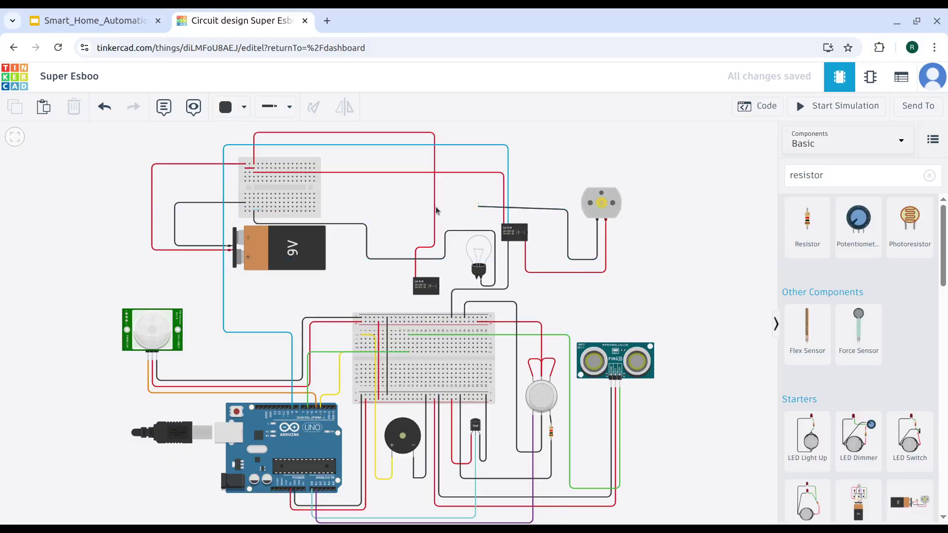
{"action": "left_click", "coordinate": [254, 207]}
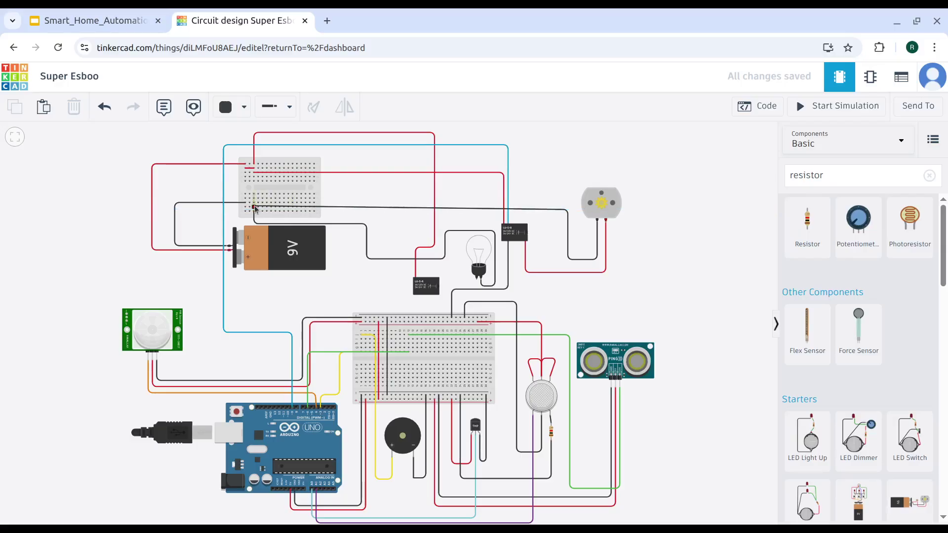
{"action": "left_click", "coordinate": [255, 209]}
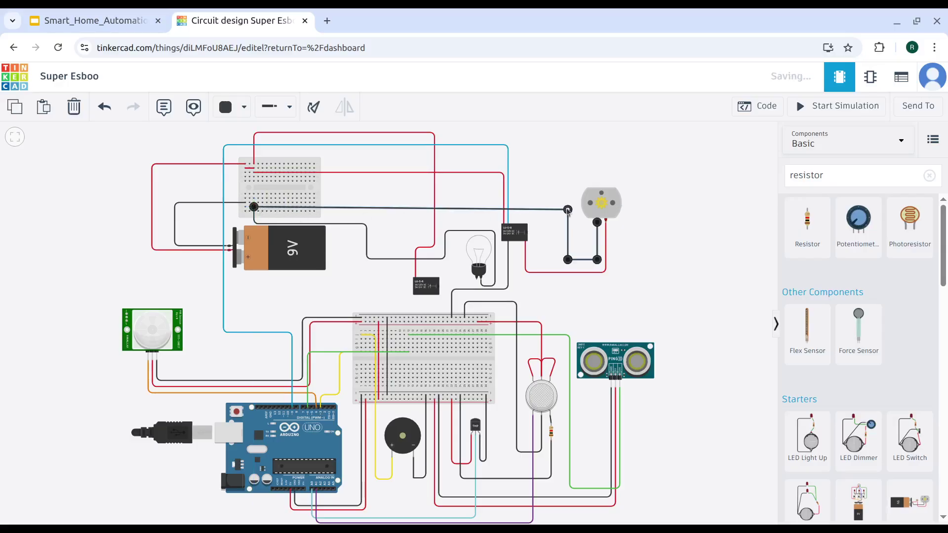
- Raise the upper bend of the DC motor's black wire slightly so its long run to the mini breadboard lies level
{"action": "left_click_drag", "start_coordinate": [568, 211], "coordinate": [568, 205]}
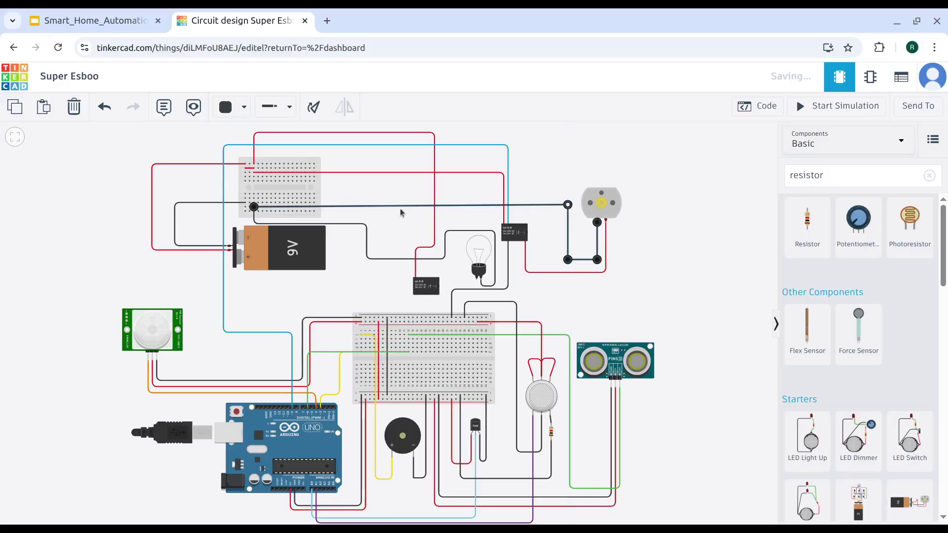
{"action": "left_click", "coordinate": [329, 208]}
{"action": "mouse_move", "coordinate": [329, 208]}
{"action": "left_mouse_down"}
{"action": "mouse_move", "coordinate": [249, 218]}
{"action": "mouse_move", "coordinate": [329, 207]}
{"action": "left_mouse_up"}
{"action": "left_click", "coordinate": [361, 192]}
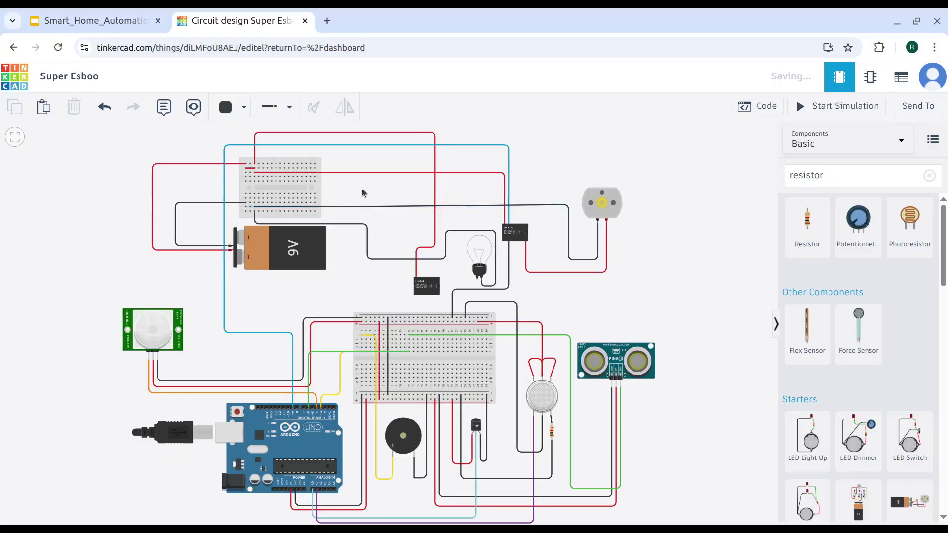
- Move the battery's black wire end and bend up one hole, and bridge the mini breadboard's first and third columns with a black jumper
{"action": "left_click", "coordinate": [246, 203]}
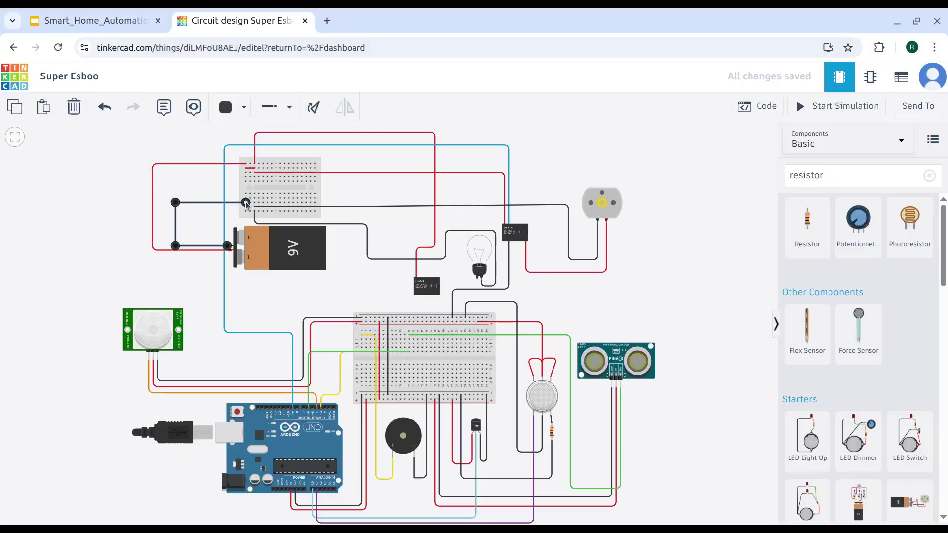
{"action": "left_click_drag", "start_coordinate": [247, 203], "coordinate": [246, 198]}
{"action": "left_click_drag", "start_coordinate": [176, 202], "coordinate": [177, 199]}
{"action": "left_click", "coordinate": [201, 211]}
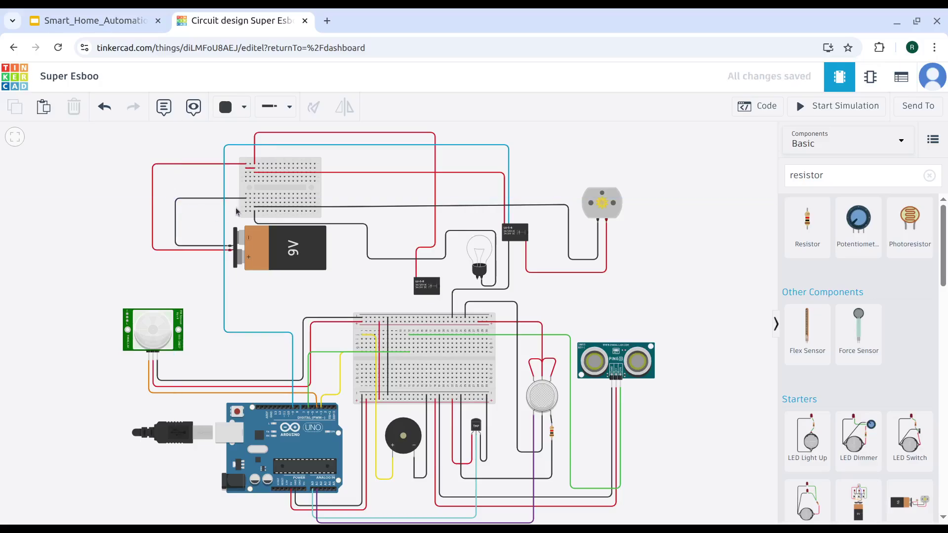
{"action": "left_click_drag", "start_coordinate": [246, 203], "coordinate": [259, 204]}
{"action": "left_click", "coordinate": [371, 205]}
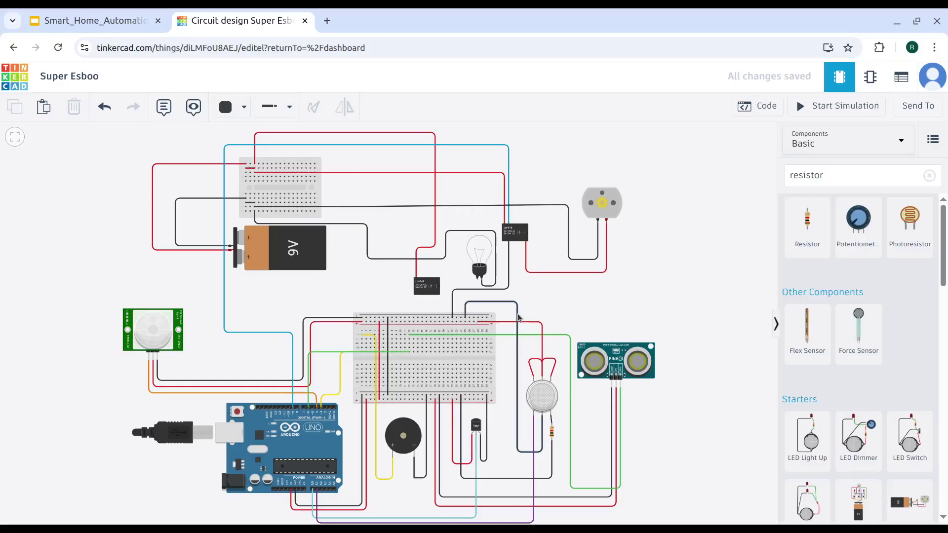
- Wire the bulb's left terminal to the lower relay's Terminal 12 with one bend, and shift the relay to line up with the wire
{"action": "left_click", "coordinate": [478, 280]}
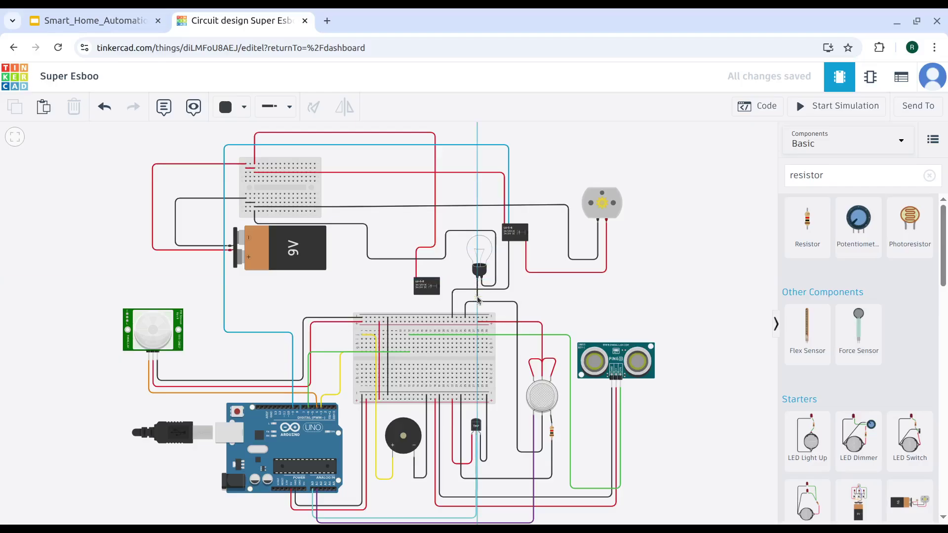
{"action": "left_click", "coordinate": [477, 295]}
{"action": "left_click", "coordinate": [440, 295]}
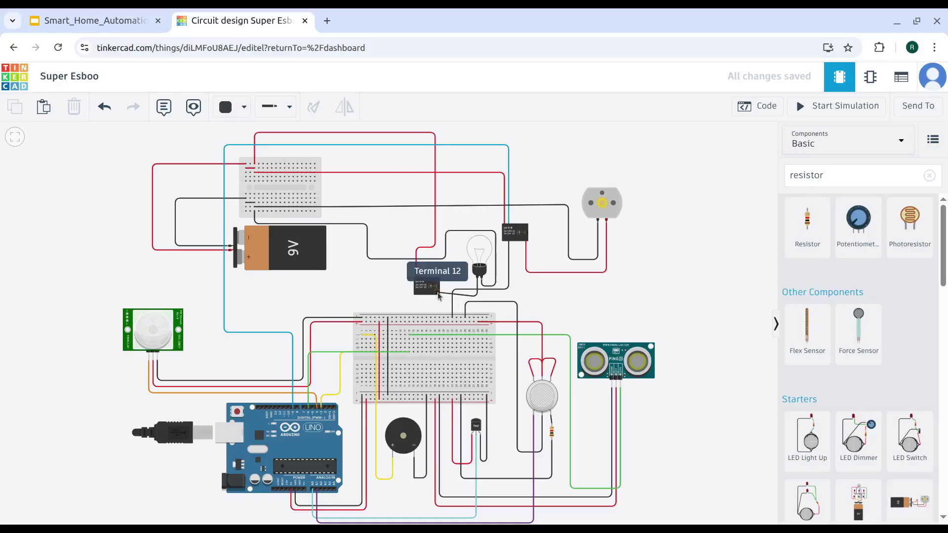
{"action": "left_click", "coordinate": [431, 291]}
{"action": "left_click", "coordinate": [429, 291]}
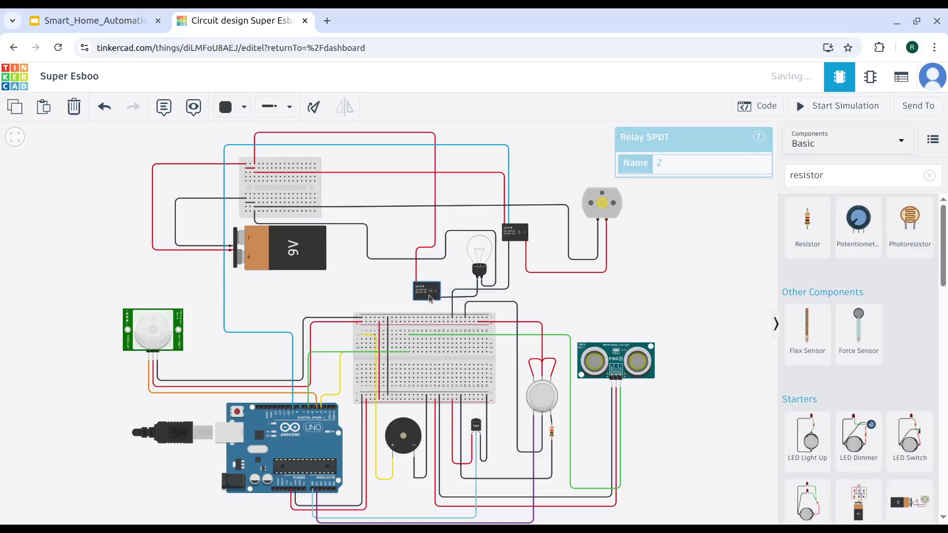
{"action": "left_click_drag", "start_coordinate": [430, 293], "coordinate": [433, 295]}
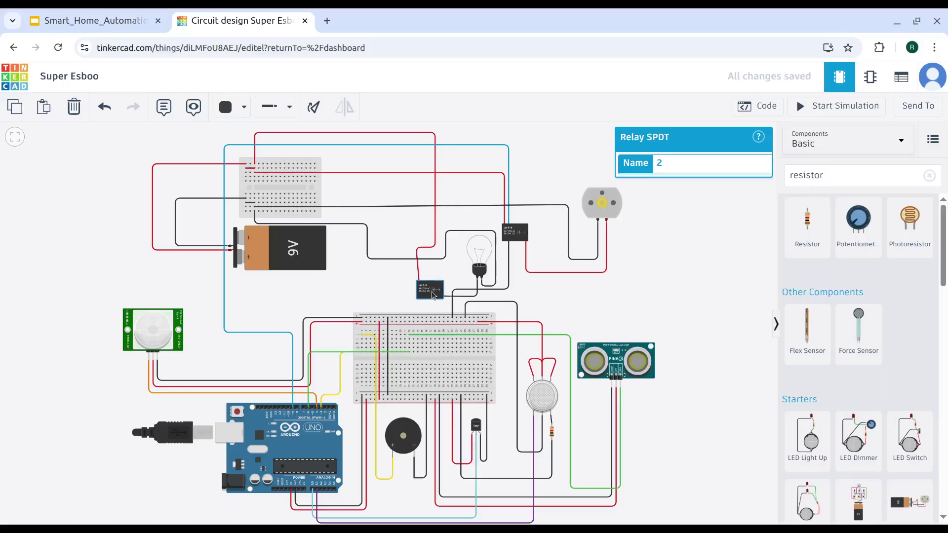
- Colour the wire between bulb and lower relay red, and nudge the relay so its upper red supply wire runs straighter
{"action": "left_click", "coordinate": [465, 297]}
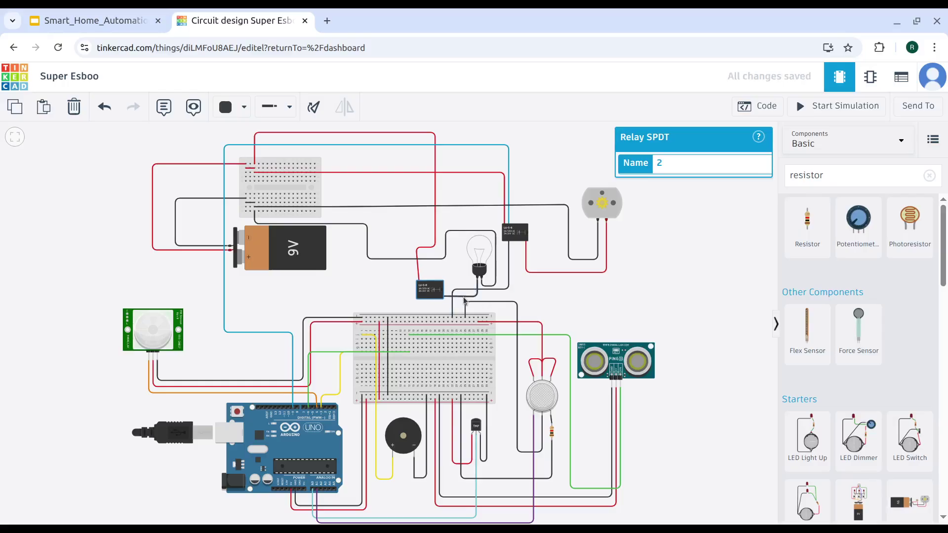
{"action": "left_click", "coordinate": [228, 106]}
{"action": "left_click", "coordinate": [251, 170]}
{"action": "left_click", "coordinate": [556, 176]}
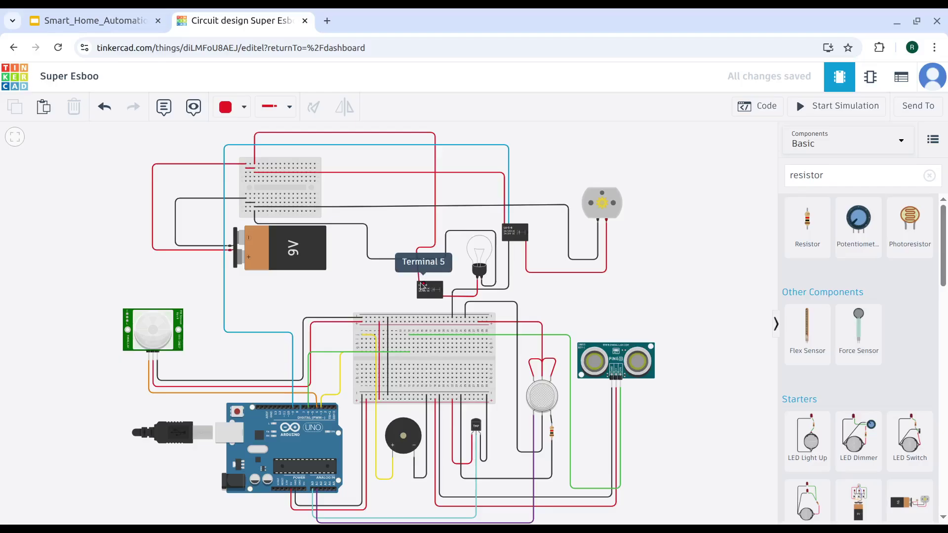
{"action": "left_click_drag", "start_coordinate": [425, 290], "coordinate": [424, 291]}
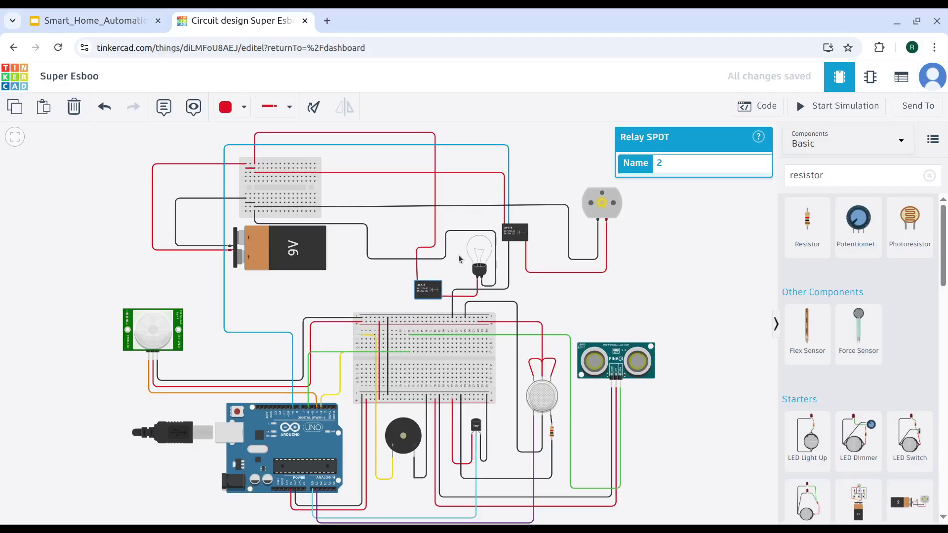
{"action": "left_click", "coordinate": [461, 259]}
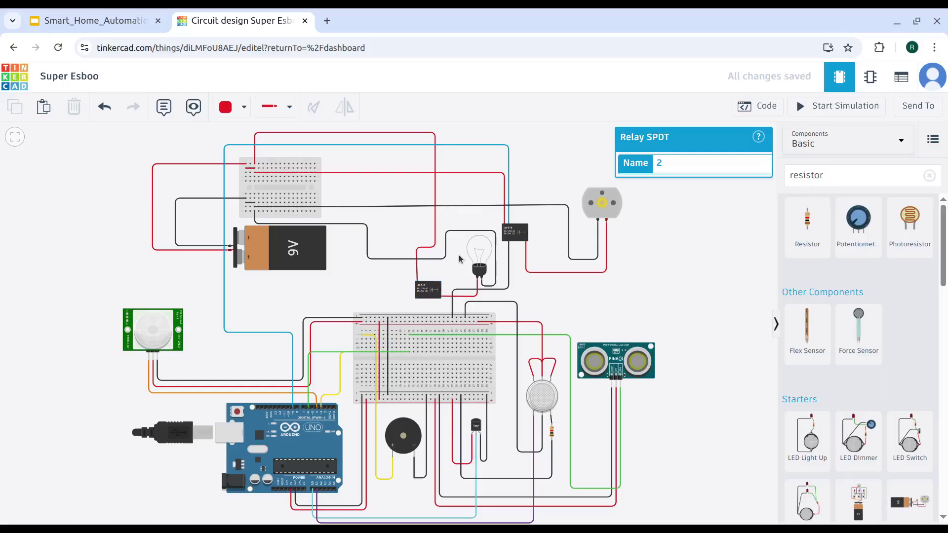
- Wire the lower relay's Terminal 5 in red, stepping above the main breadboard, to the Arduino digital pin holding the blue relay wire
{"action": "left_click", "coordinate": [422, 286]}
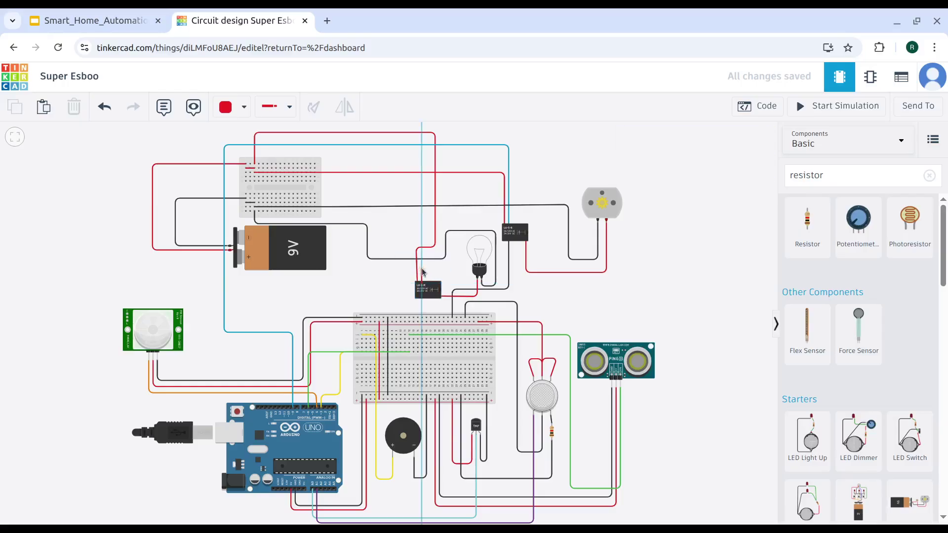
{"action": "left_click", "coordinate": [422, 268]}
{"action": "left_click", "coordinate": [360, 268]}
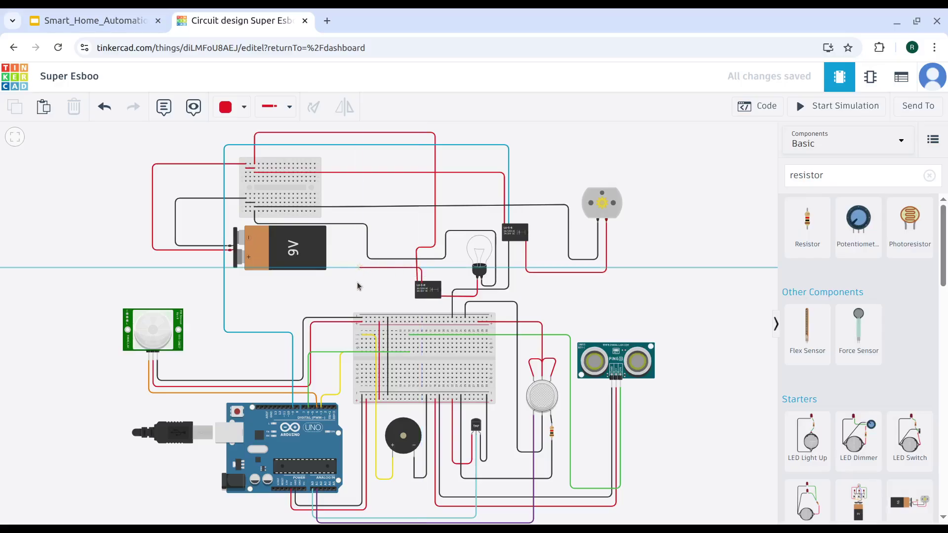
{"action": "left_click", "coordinate": [359, 296]}
{"action": "left_click", "coordinate": [291, 296]}
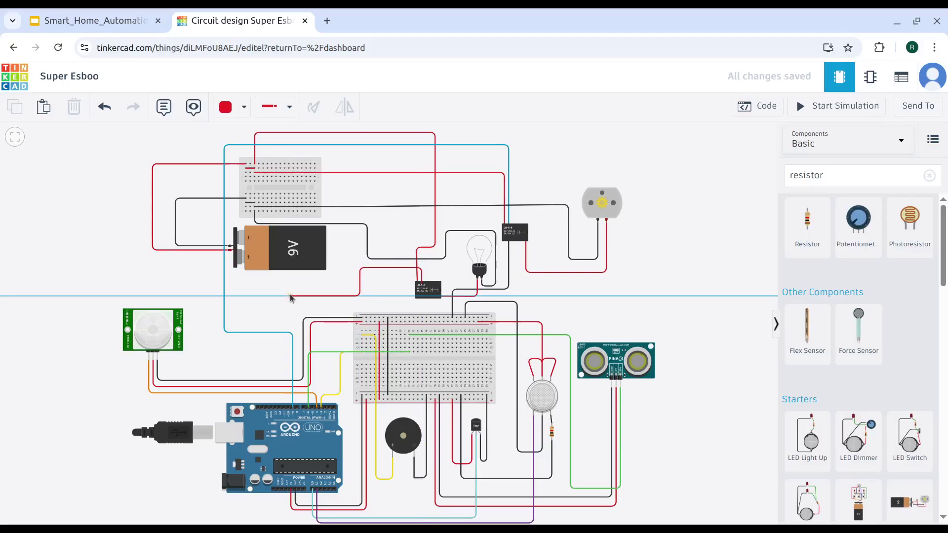
{"action": "left_click", "coordinate": [294, 407]}
{"action": "left_click", "coordinate": [281, 337]}
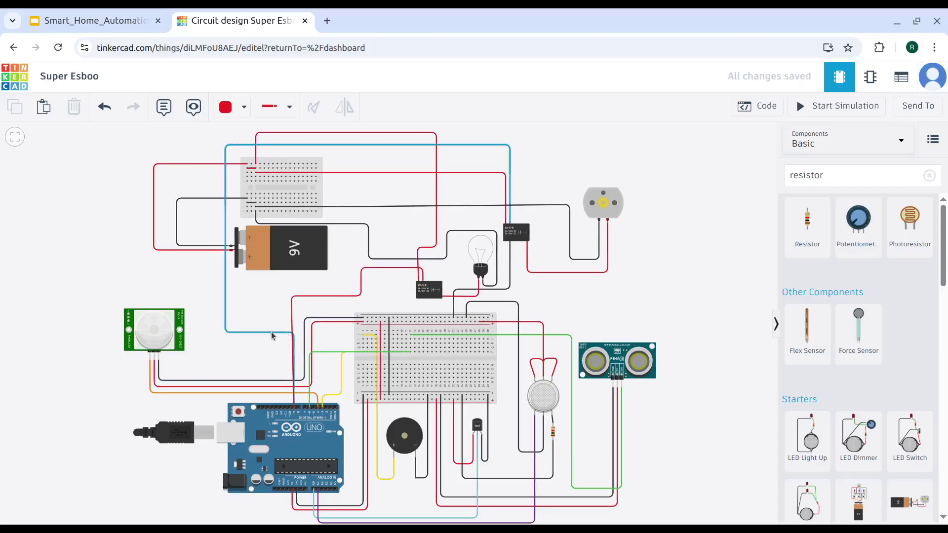
- Move the blue relay wire's Arduino end to the digital pin between the green and orange wires and align its bend above it
{"action": "left_click", "coordinate": [274, 333]}
{"action": "left_click_drag", "start_coordinate": [294, 408], "coordinate": [310, 408]}
{"action": "left_click_drag", "start_coordinate": [294, 332], "coordinate": [313, 333]}
{"action": "left_click", "coordinate": [256, 353]}
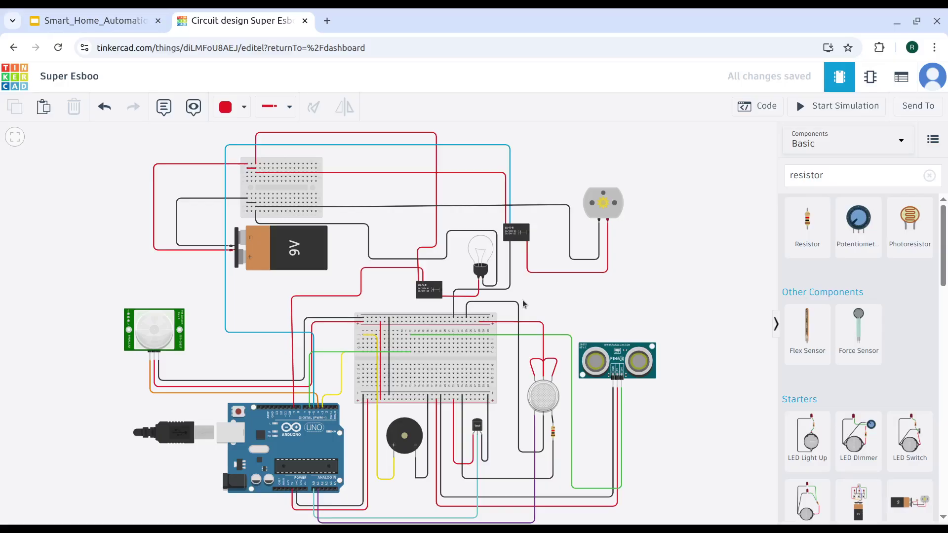
- Wire the lower relay's bottom-left terminal straight down to the main breadboard's upper negative rail and colour the wire black
{"action": "left_click", "coordinate": [423, 298]}
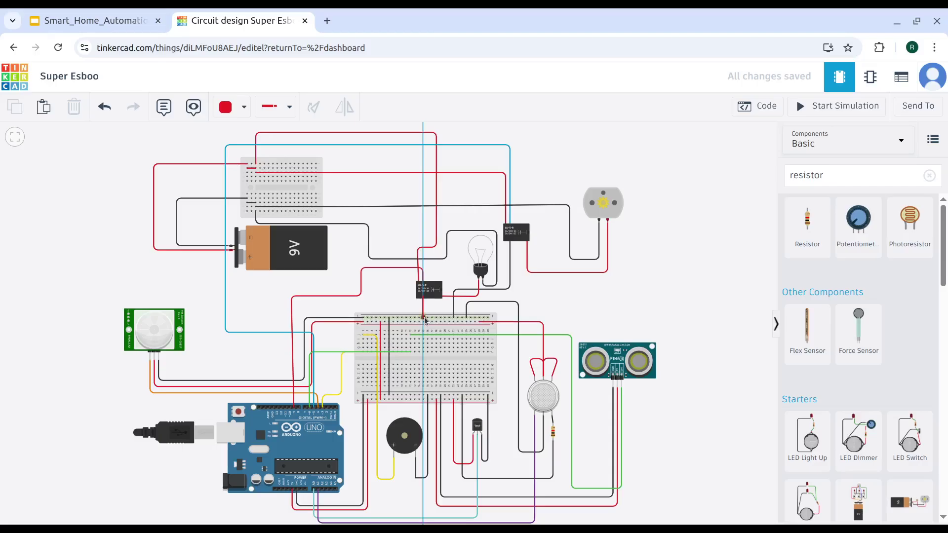
{"action": "left_click", "coordinate": [424, 318]}
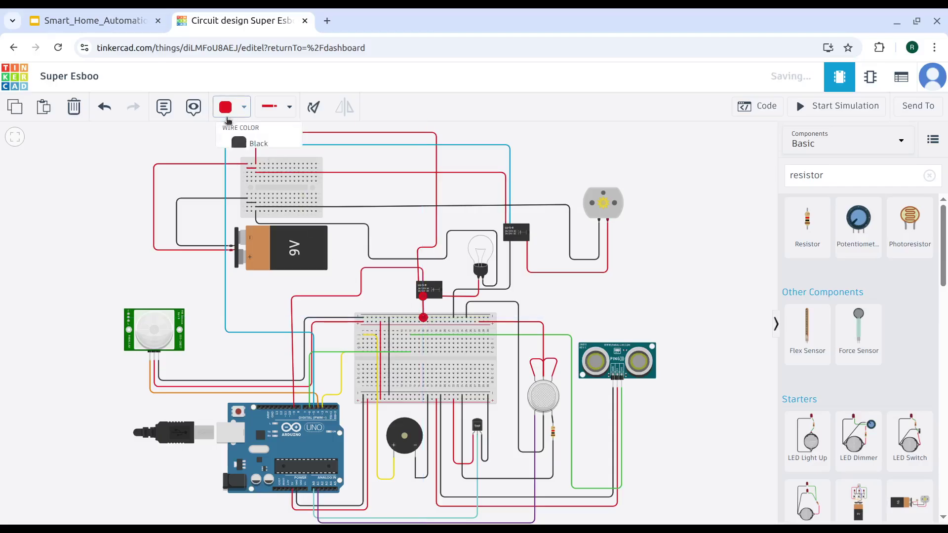
{"action": "left_click", "coordinate": [227, 107]}
{"action": "left_click", "coordinate": [255, 149]}
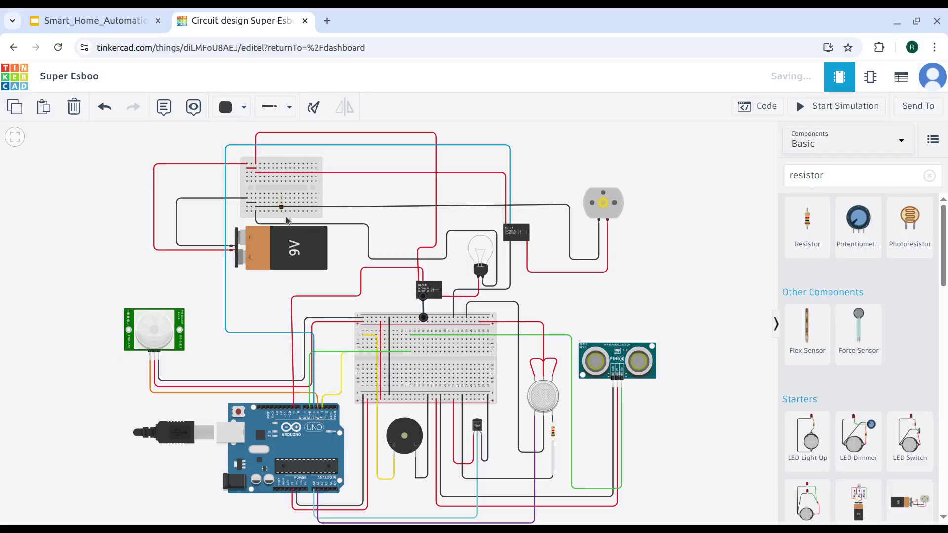
{"action": "left_click_drag", "start_coordinate": [381, 292], "coordinate": [383, 293]}
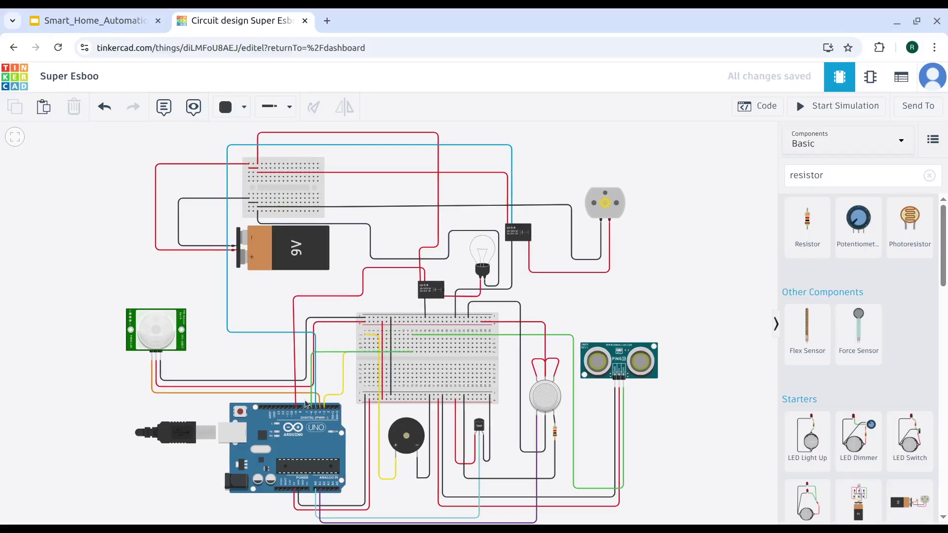
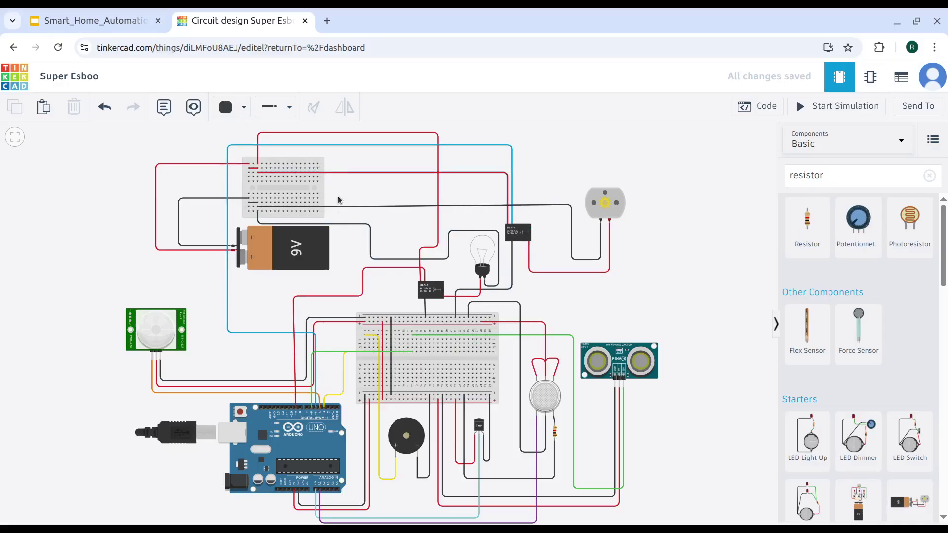
- Open the Arduino's code and switch the editor from Blocks to Text, accepting the loss of the blocks
{"action": "scroll", "coordinate": [654, 213], "scroll_direction": "down", "scroll_amount": 1}
{"action": "left_click", "coordinate": [765, 109]}
{"action": "left_click", "coordinate": [641, 135]}
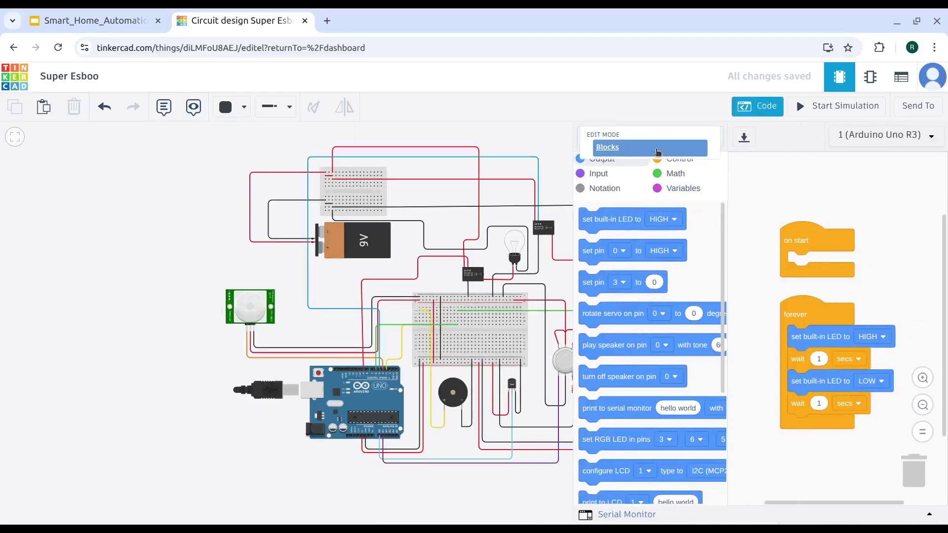
{"action": "left_click", "coordinate": [630, 190]}
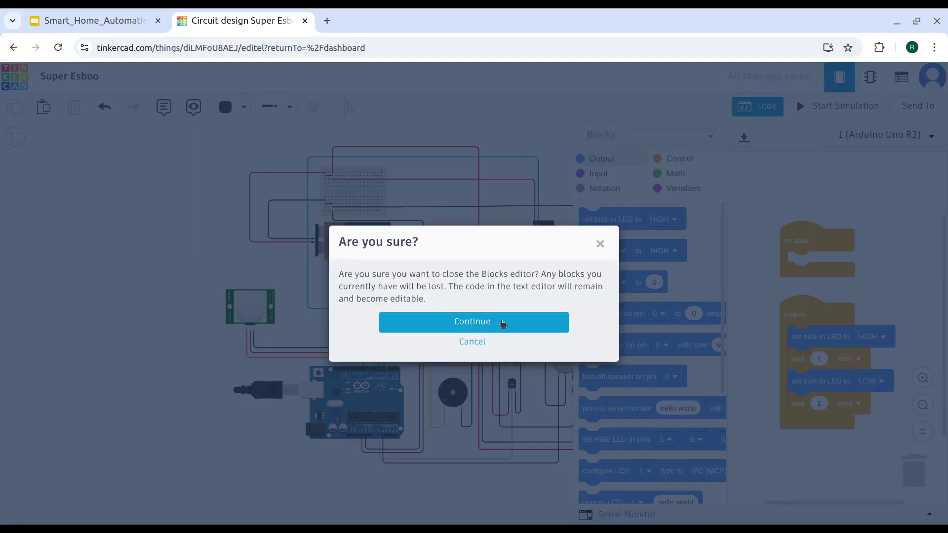
{"action": "left_click", "coordinate": [474, 324]}
- Replace the whole default sketch with the copied smart home code and start the simulation, dismissing the debugger help
{"action": "left_click_drag", "start_coordinate": [625, 301], "coordinate": [596, 157]}
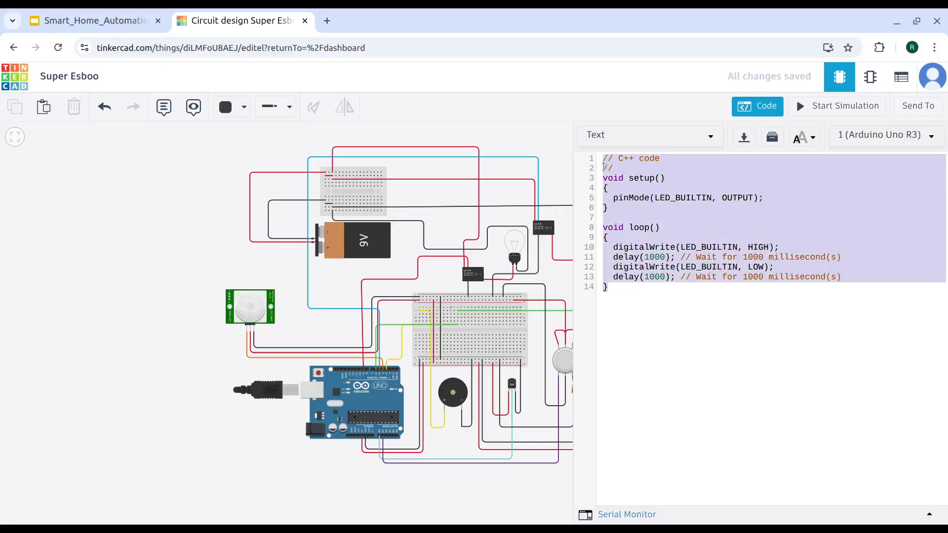
{"action": "key", "text": "ctrl+v"}
{"action": "left_click", "coordinate": [825, 107]}
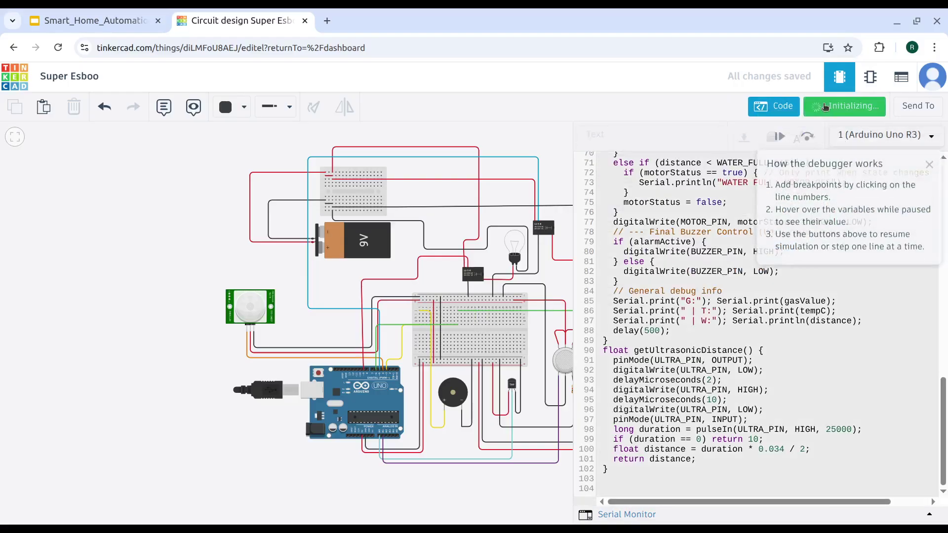
{"action": "left_click", "coordinate": [928, 179]}
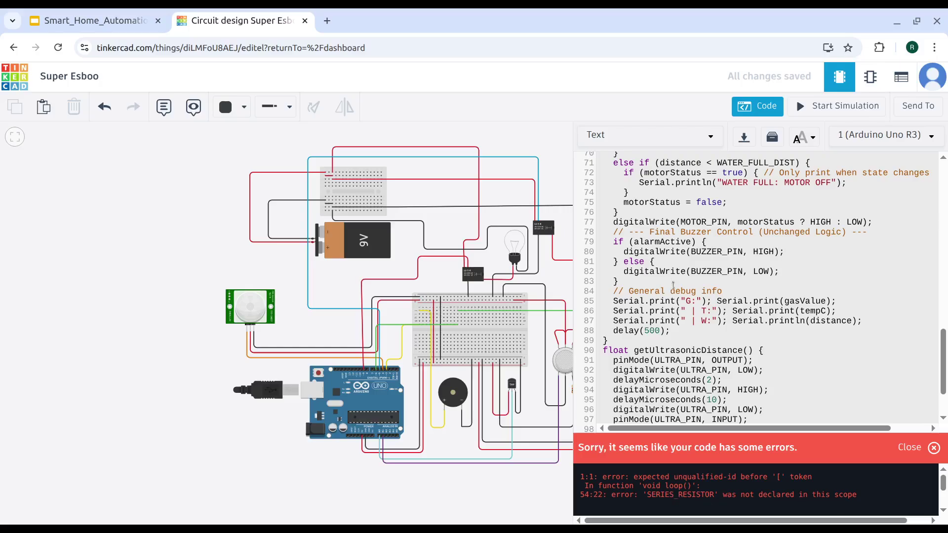
- Check the code against the reported errors and delete the stray dots on the first line above #include <math.h>
{"action": "scroll", "coordinate": [681, 351], "scroll_direction": "up", "scroll_amount": 3}
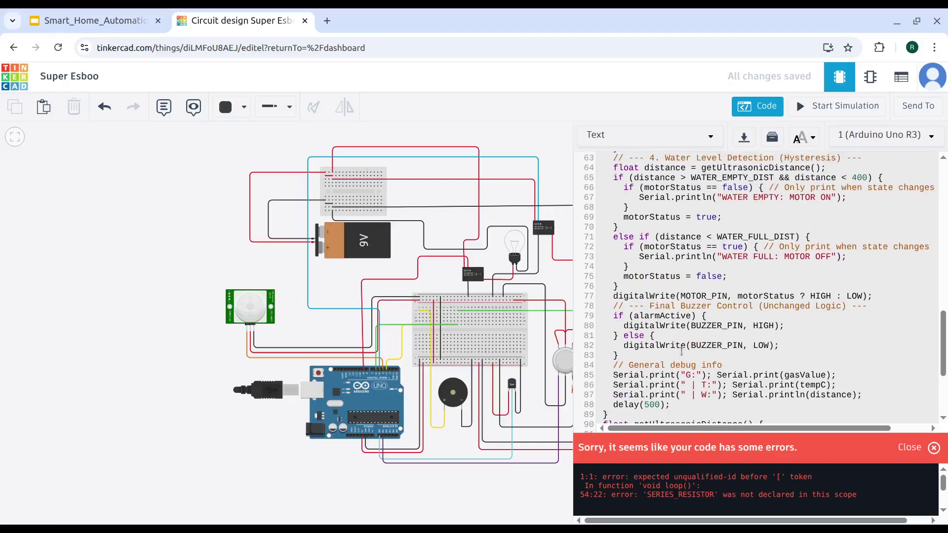
{"action": "scroll", "coordinate": [681, 351], "scroll_direction": "up", "scroll_amount": 10}
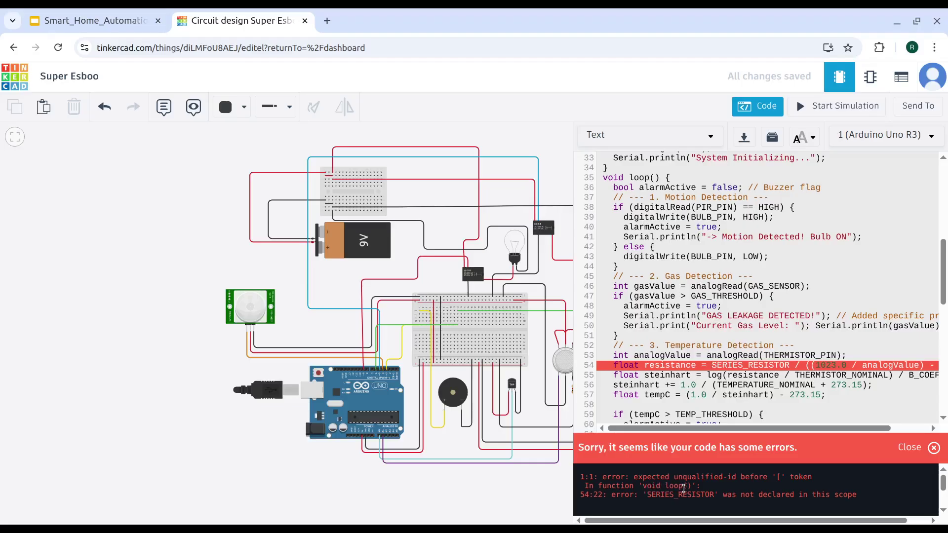
{"action": "scroll", "coordinate": [678, 226], "scroll_direction": "down", "scroll_amount": 3}
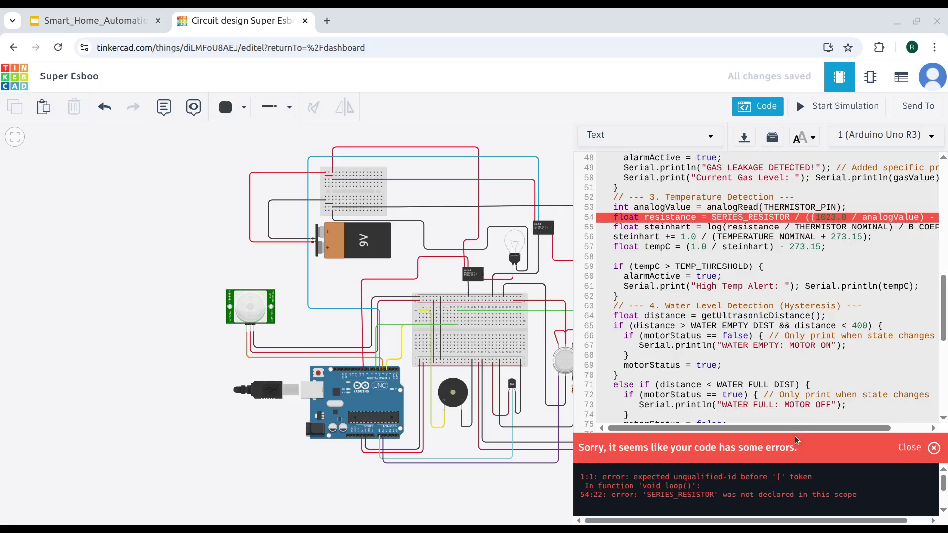
{"action": "scroll", "coordinate": [941, 404], "scroll_direction": "up", "scroll_amount": 3}
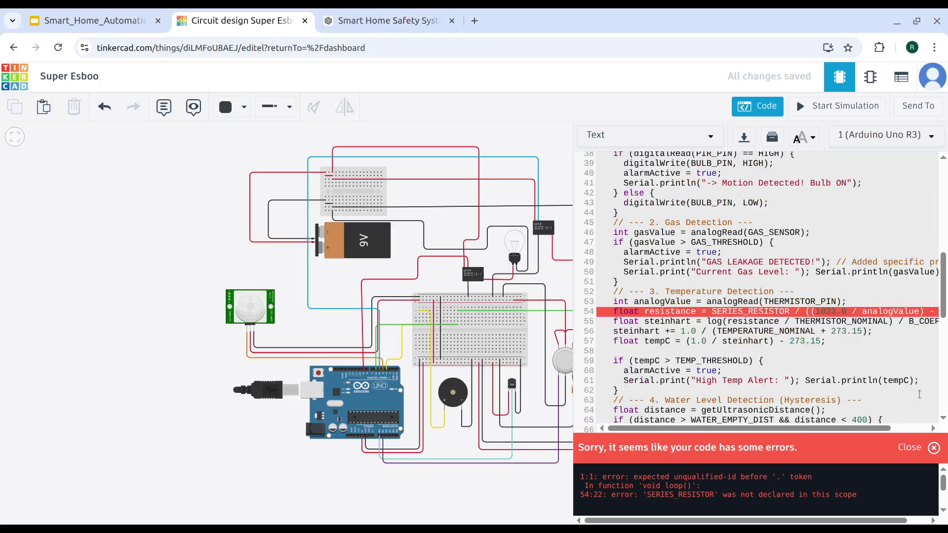
{"action": "scroll", "coordinate": [784, 330], "scroll_direction": "up", "scroll_amount": 12}
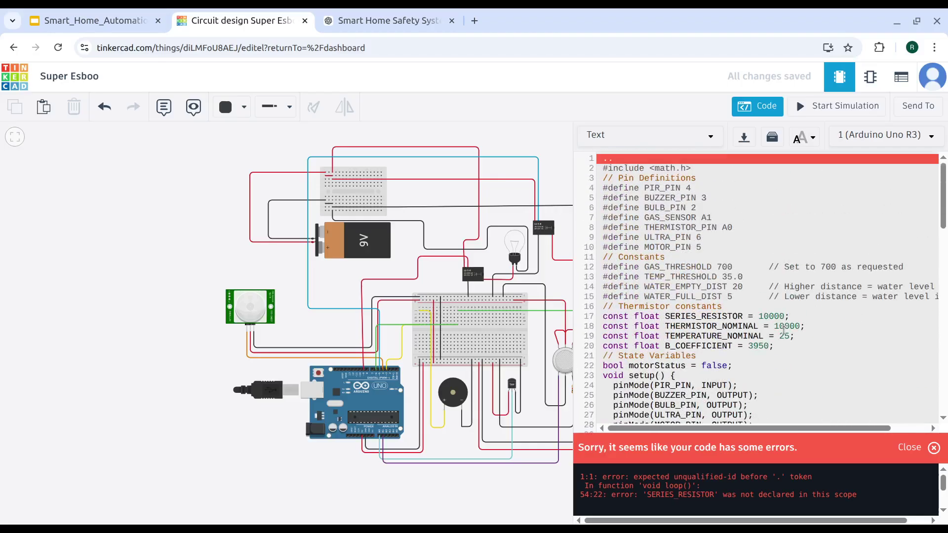
{"action": "left_click", "coordinate": [611, 158]}
{"action": "key", "text": "BackSpace"}
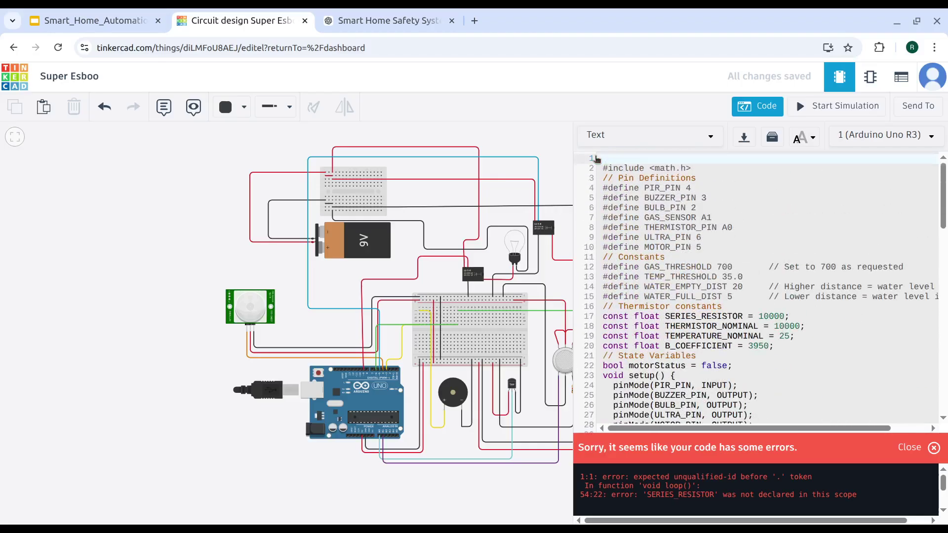
{"action": "key", "text": "BackSpace"}
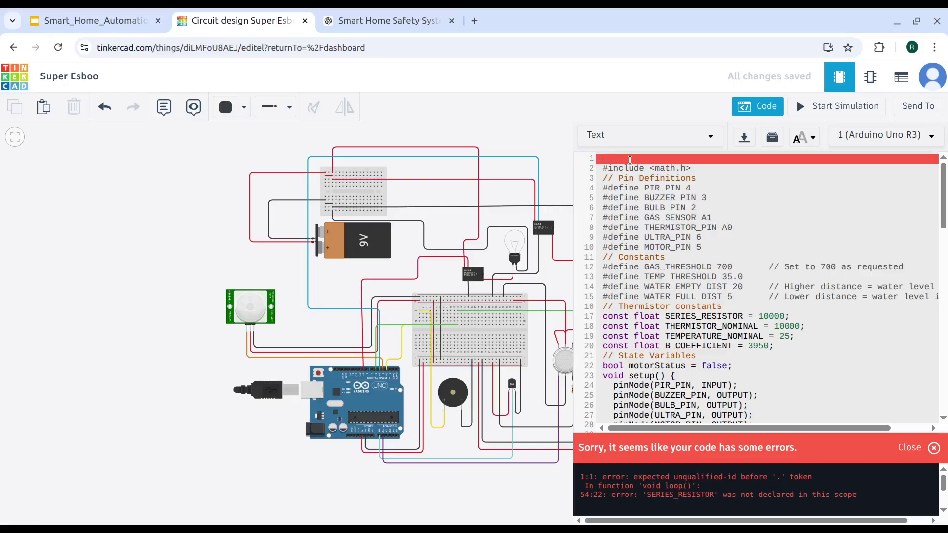
- Delete the empty first line above #include <math.h> in the code and start the simulation again
{"action": "key", "text": "BackSpace"}
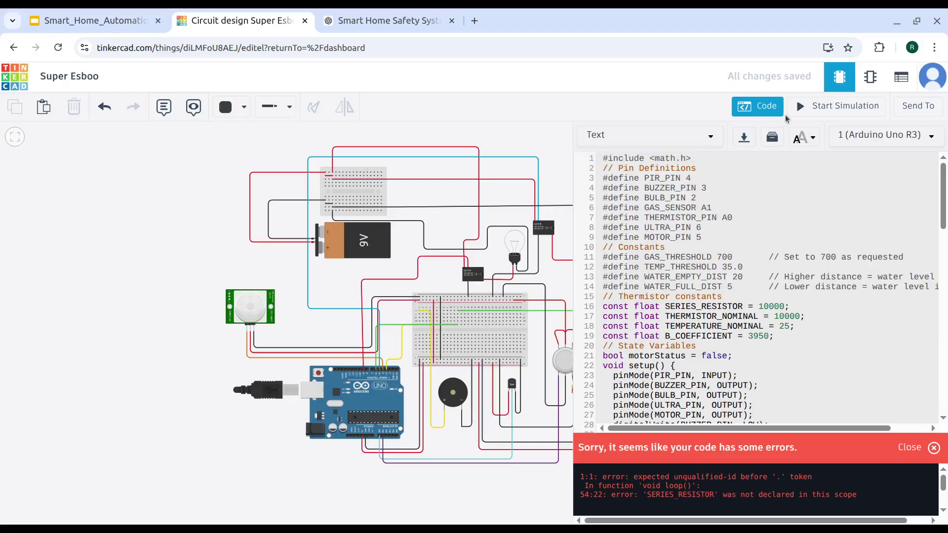
{"action": "left_click", "coordinate": [808, 107]}
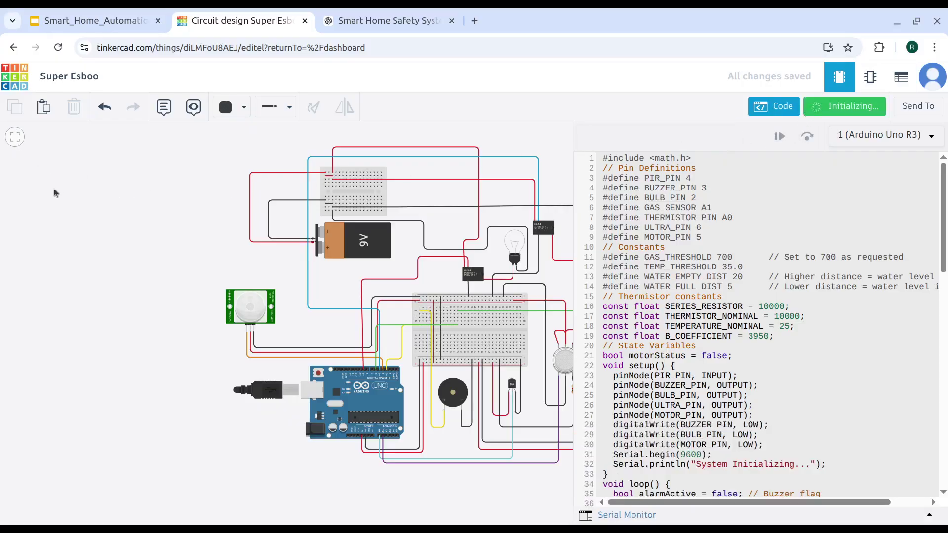
{"action": "left_click_drag", "start_coordinate": [131, 217], "coordinate": [7, 209]}
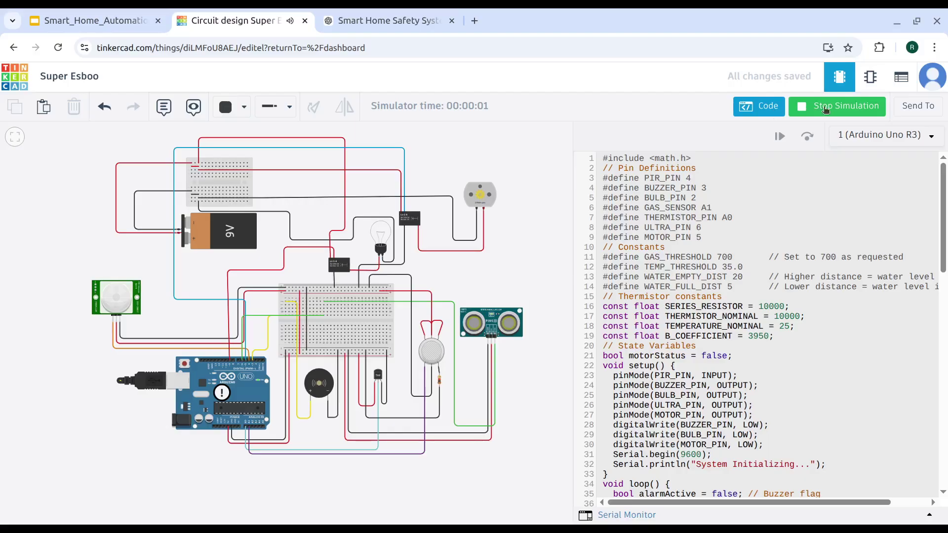
- Open the Serial Monitor and move the temperature sensor's slider to its hot end to examine the temperature readings
{"action": "left_click", "coordinate": [613, 517]}
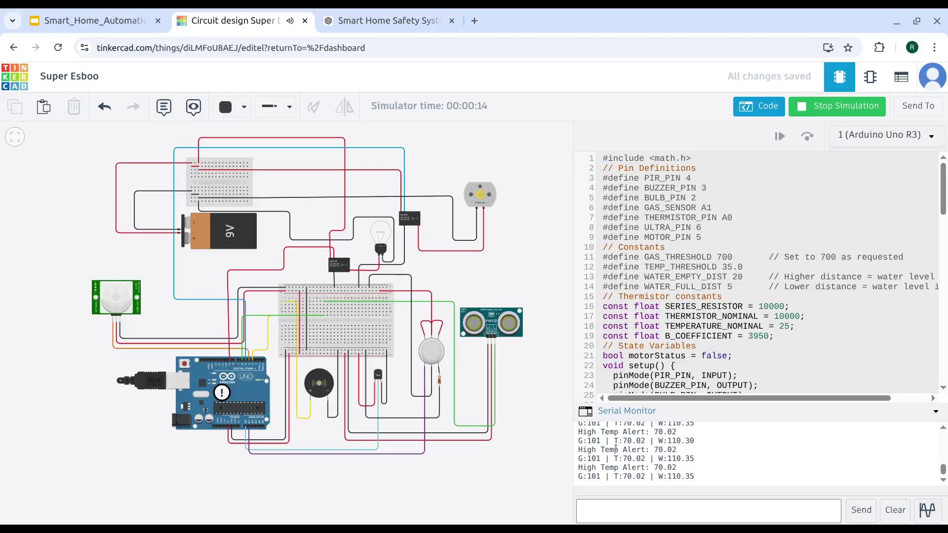
{"action": "left_click", "coordinate": [379, 374]}
{"action": "left_click_drag", "start_coordinate": [376, 363], "coordinate": [388, 360]}
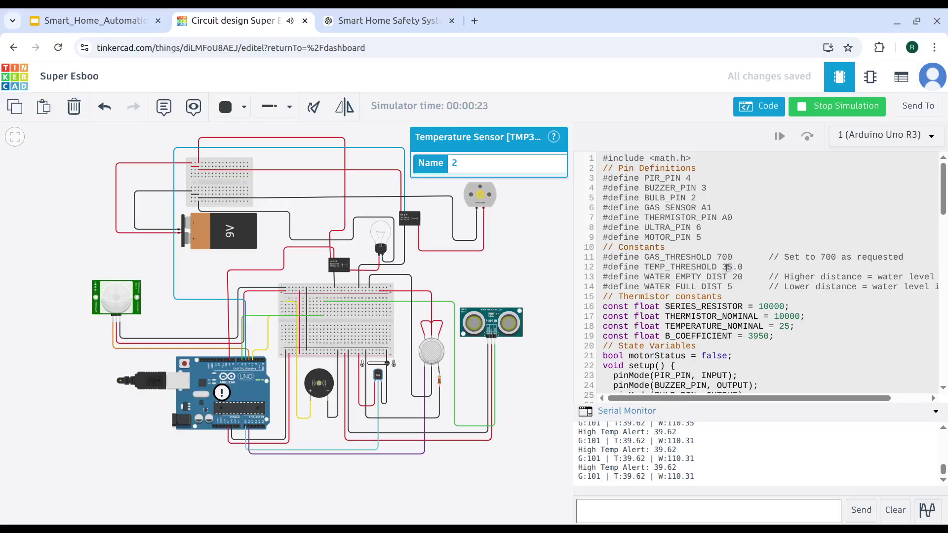
- Stop the simulation, set TEMP_THRESHOLD to 40.0 in the code and run the simulation again
{"action": "left_click", "coordinate": [823, 112]}
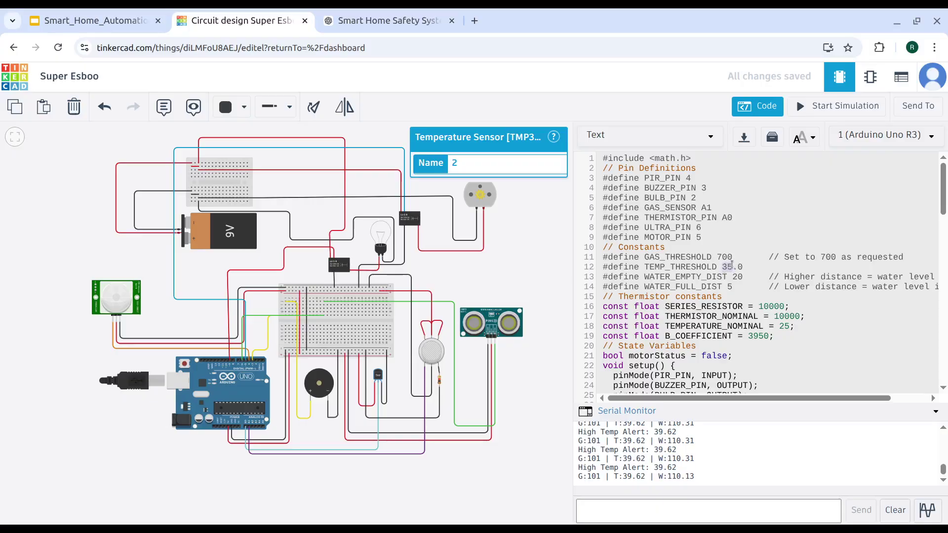
{"action": "type", "text": "40"}
{"action": "left_click", "coordinate": [834, 106]}
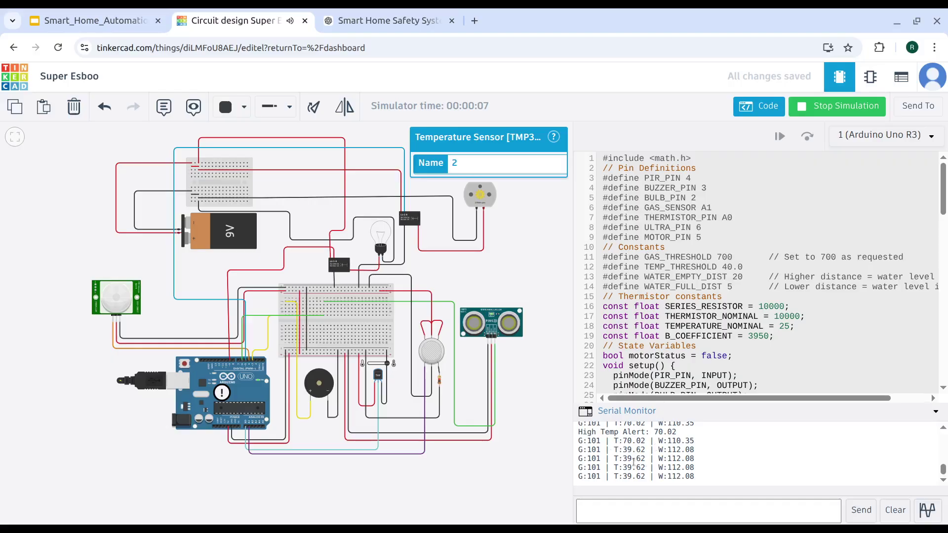
- Test the temperature alert by moving the temperature sensor's slider to its cold end and back to its hot end
{"action": "scroll", "coordinate": [632, 457], "scroll_direction": "up", "scroll_amount": 2}
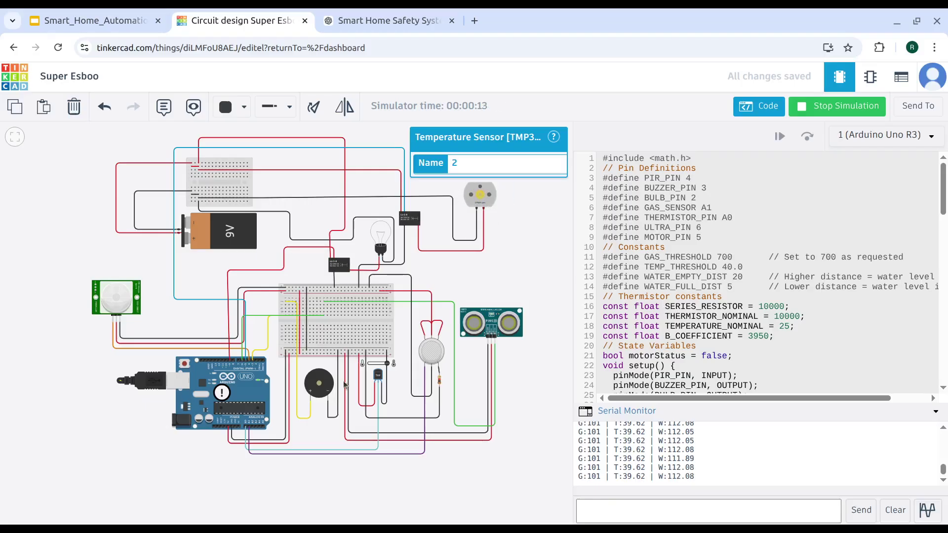
{"action": "left_click_drag", "start_coordinate": [386, 362], "coordinate": [367, 363]}
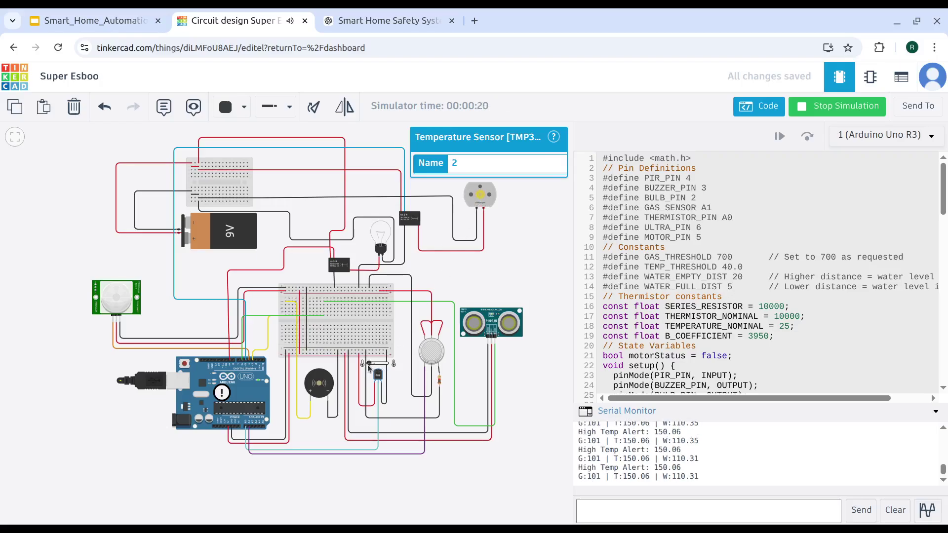
{"action": "left_click_drag", "start_coordinate": [378, 362], "coordinate": [387, 362]}
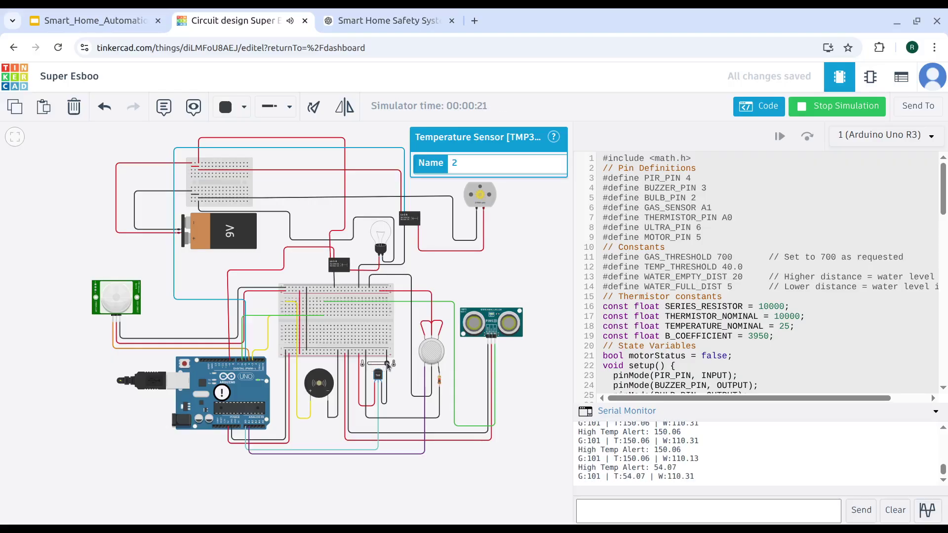
{"action": "left_click", "coordinate": [523, 208]}
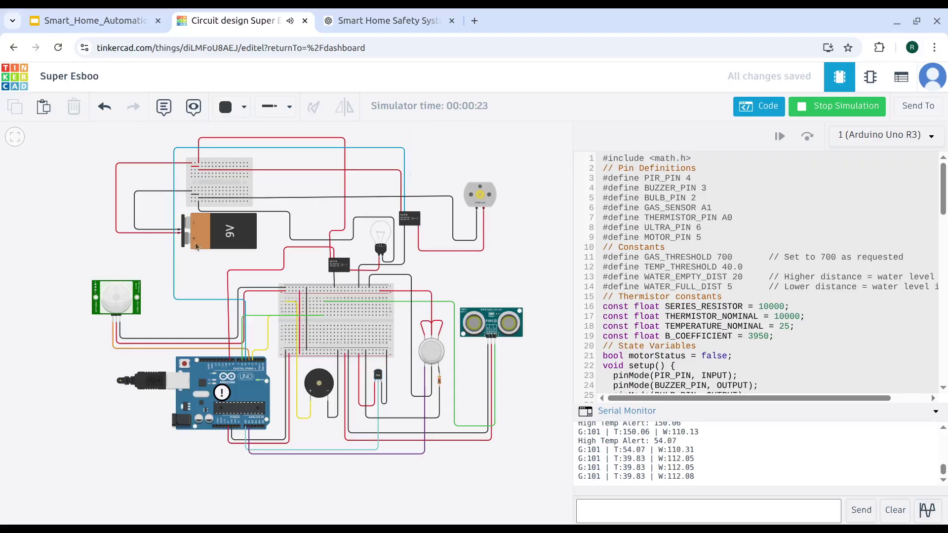
- Test the PIR sensor by moving its target around inside the detection zone and watch the bulb and Serial Monitor
{"action": "left_click", "coordinate": [127, 299]}
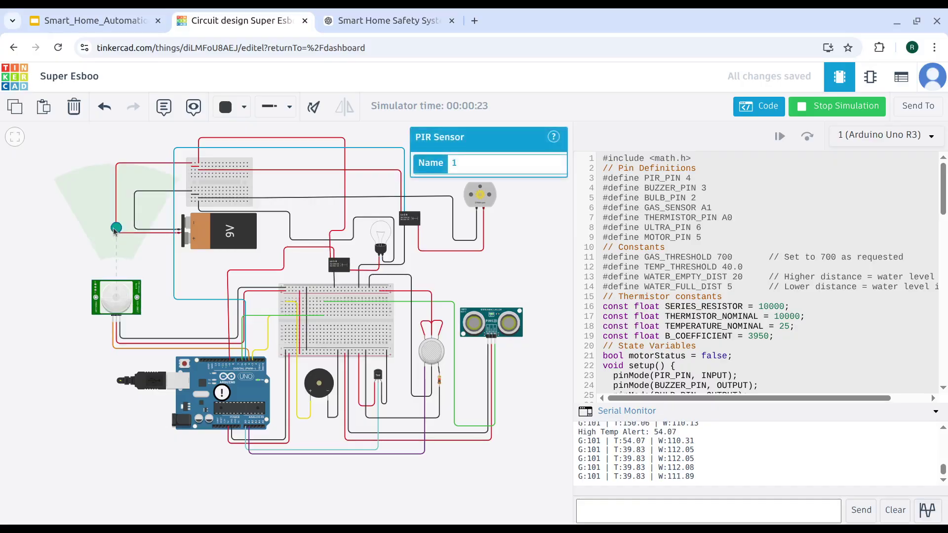
{"action": "left_click_drag", "start_coordinate": [120, 232], "coordinate": [122, 235]}
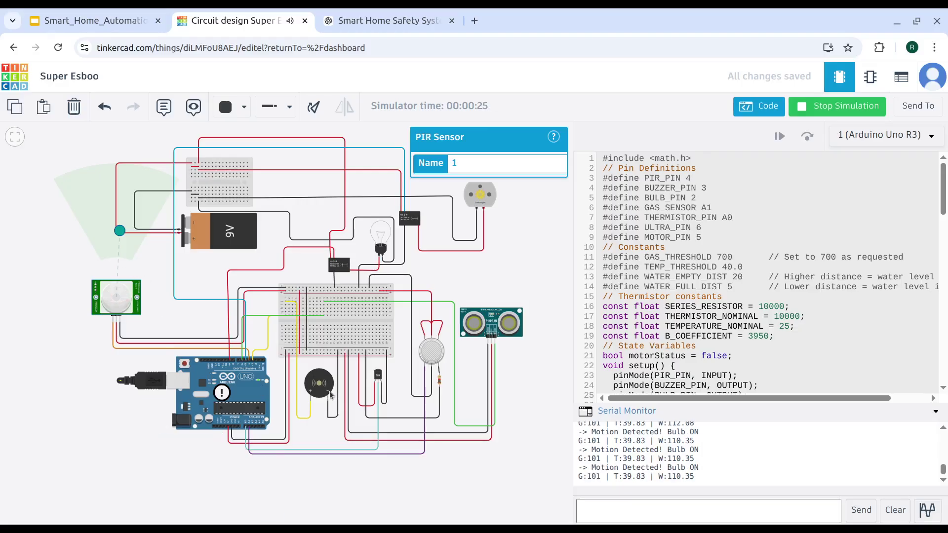
{"action": "left_click_drag", "start_coordinate": [120, 231], "coordinate": [118, 245]}
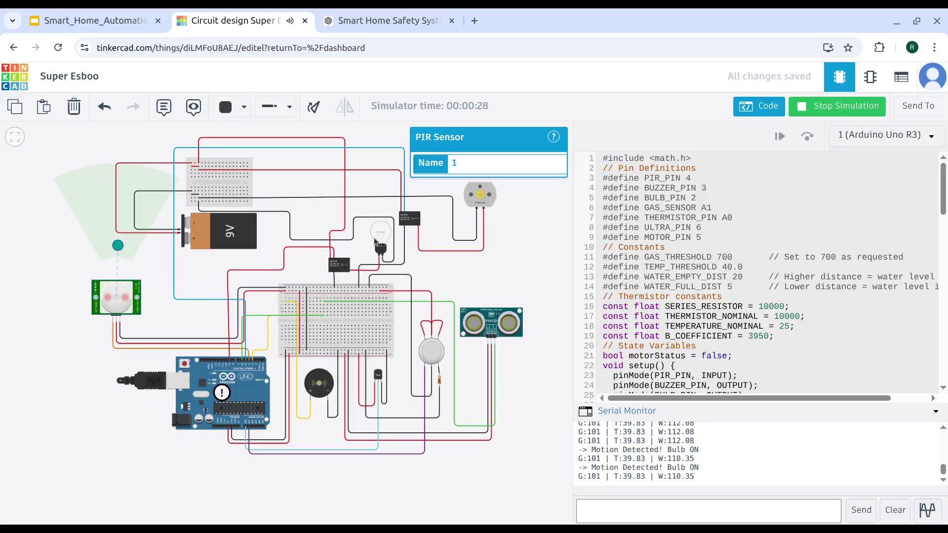
{"action": "left_click_drag", "start_coordinate": [118, 245], "coordinate": [121, 242]}
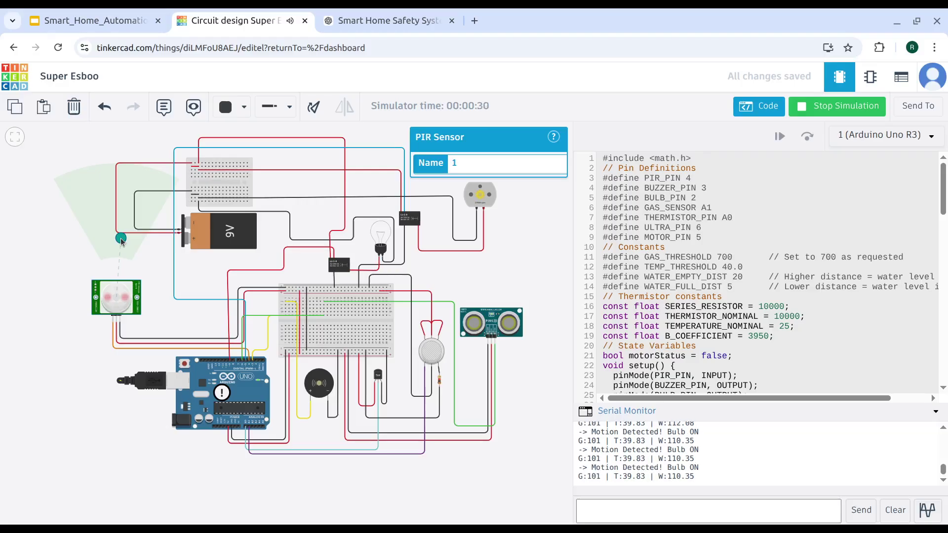
{"action": "left_click_drag", "start_coordinate": [121, 242], "coordinate": [119, 242]}
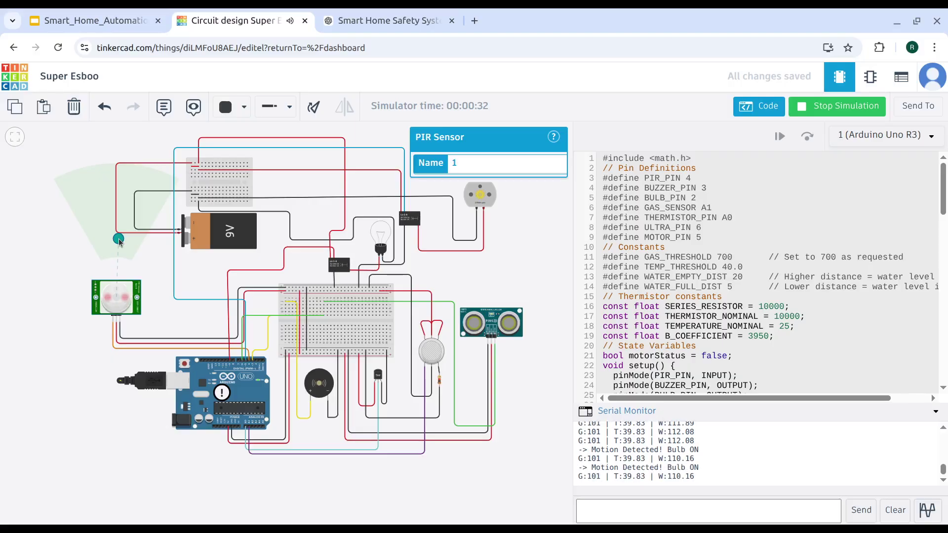
- Stop the simulation and move the Arduino end of the lower relay's red control wire to digital pin 2
{"action": "left_click", "coordinate": [849, 111]}
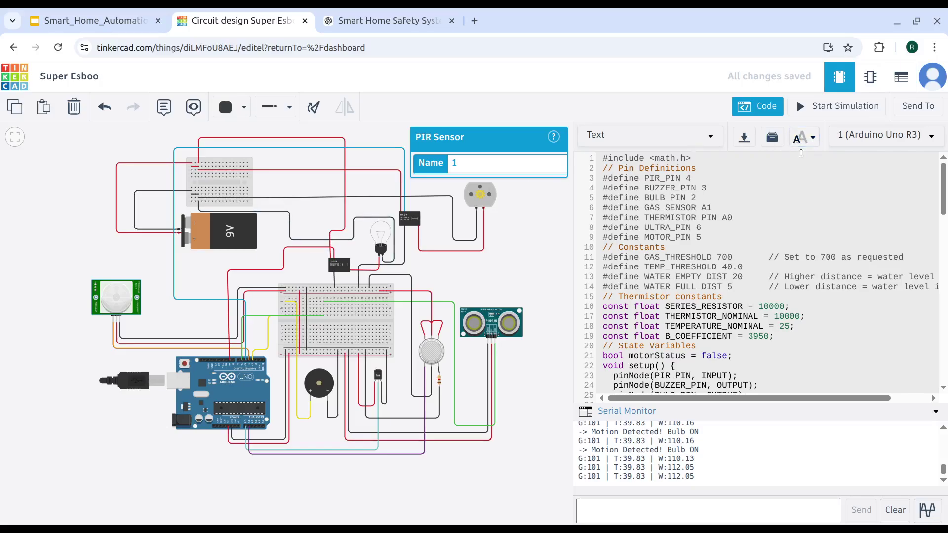
{"action": "left_click", "coordinate": [796, 527]}
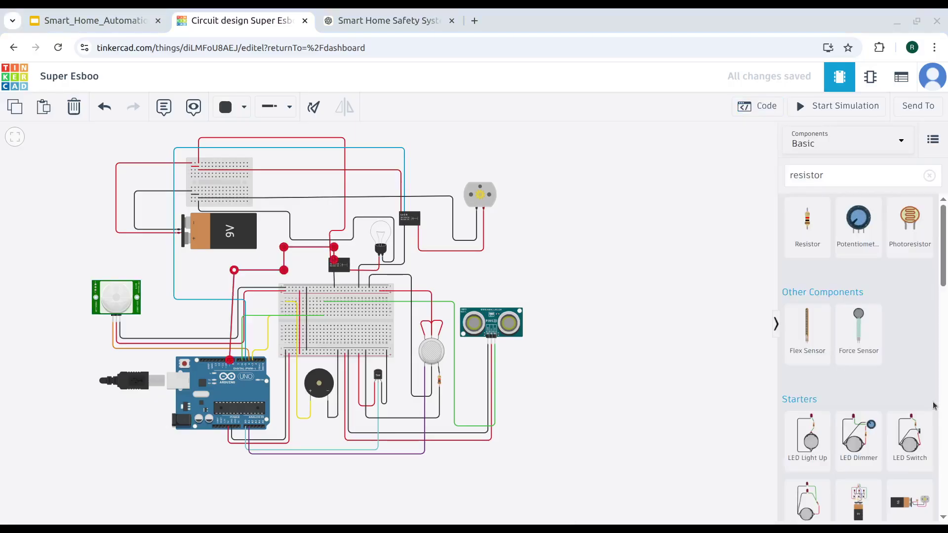
{"action": "left_click", "coordinate": [933, 406]}
{"action": "left_click", "coordinate": [814, 113]}
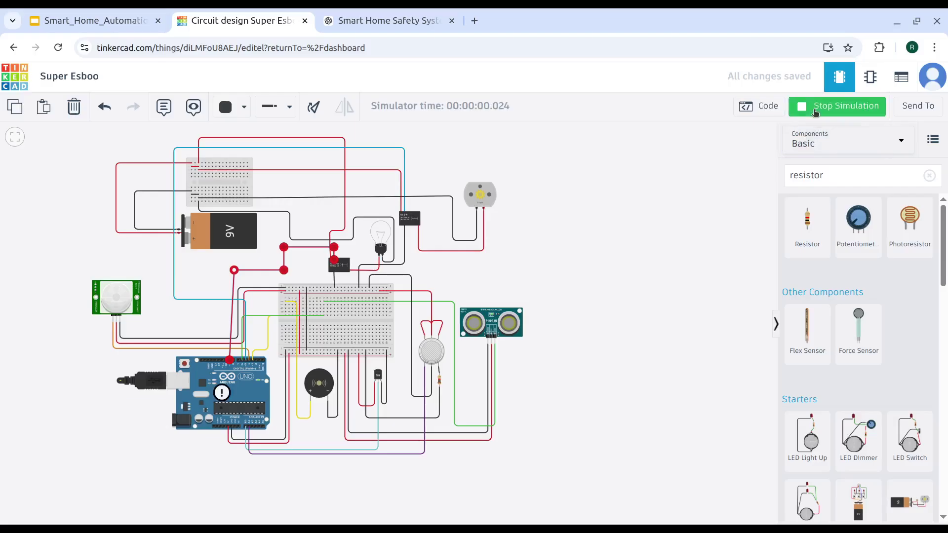
{"action": "left_click", "coordinate": [768, 107]}
{"action": "left_click", "coordinate": [807, 109]}
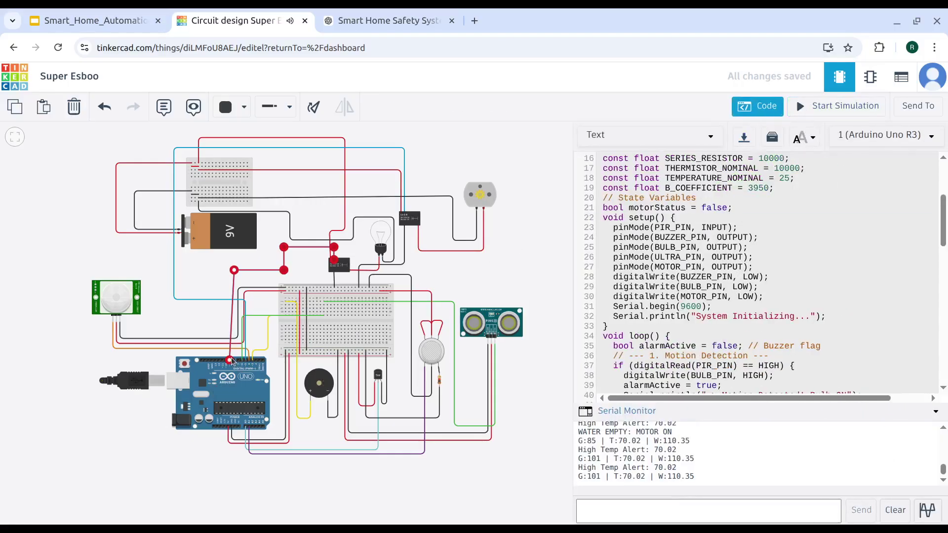
{"action": "left_click_drag", "start_coordinate": [234, 362], "coordinate": [256, 360]}
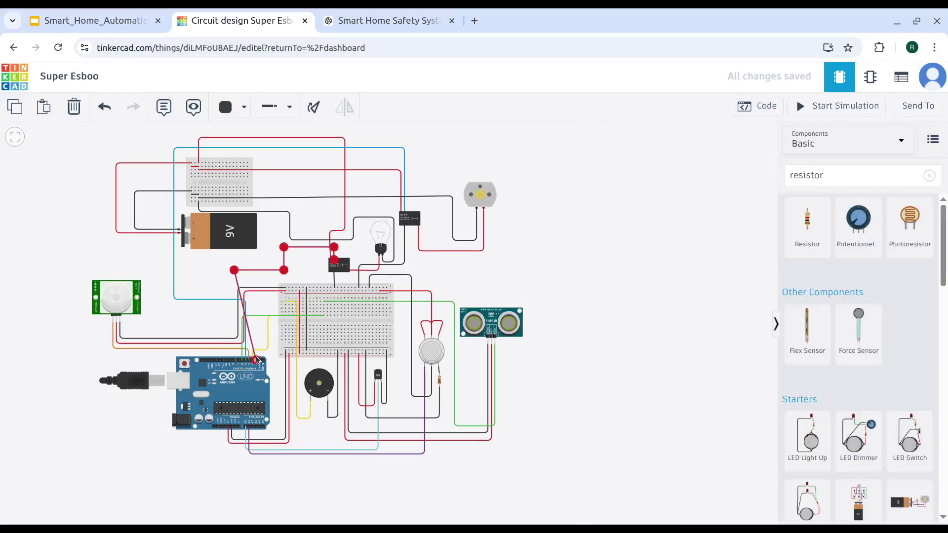
{"action": "left_click", "coordinate": [202, 326]}
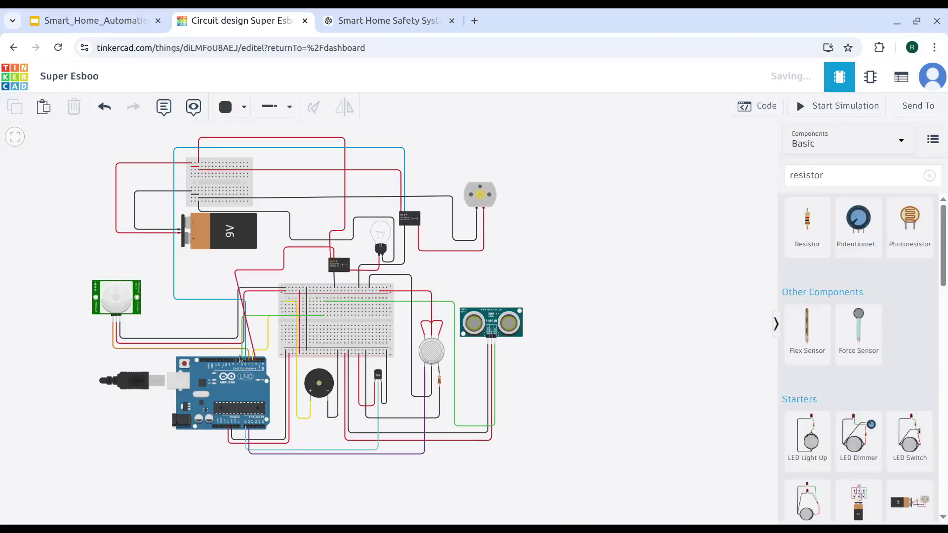
- Rerun the simulation with the code shown, testing the PIR sensor's bulb control and the temperature sensor at its hot end
{"action": "left_click", "coordinate": [815, 108]}
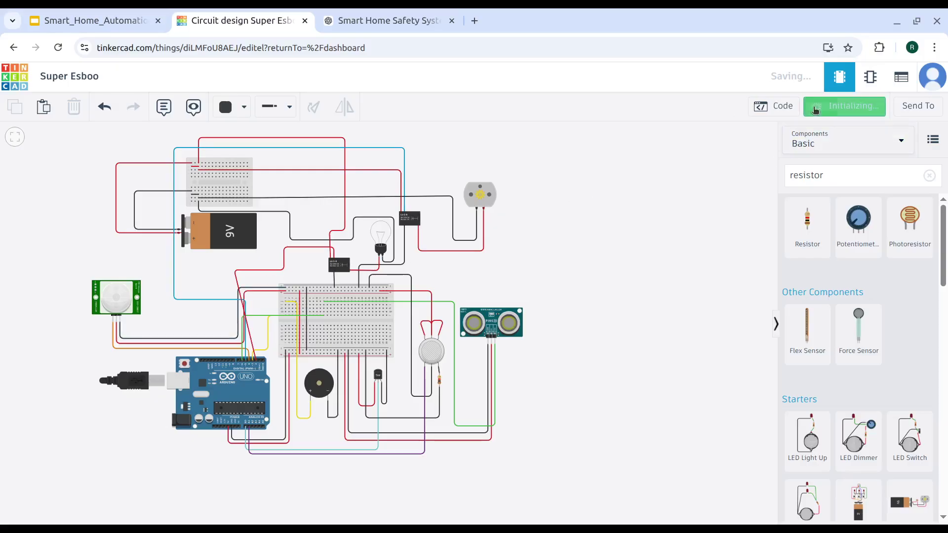
{"action": "left_click", "coordinate": [770, 106]}
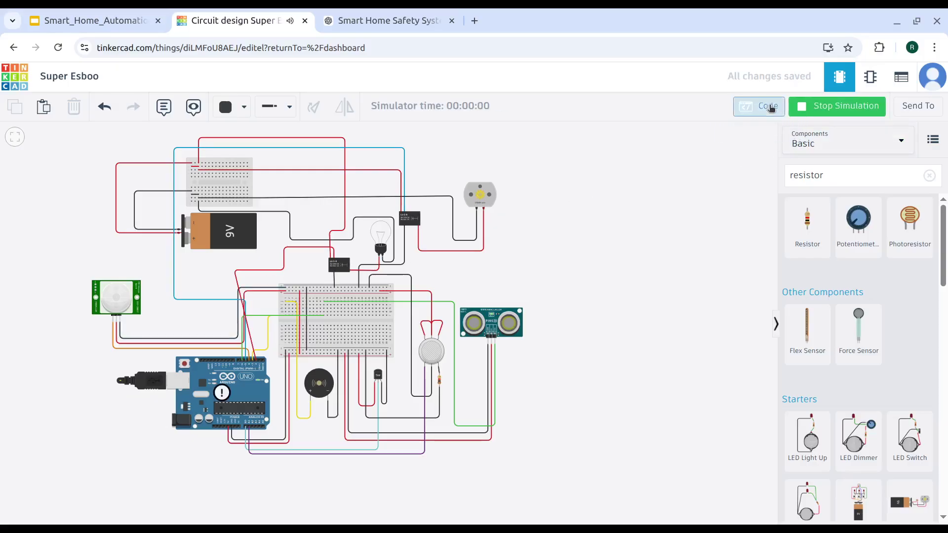
{"action": "left_click", "coordinate": [121, 301]}
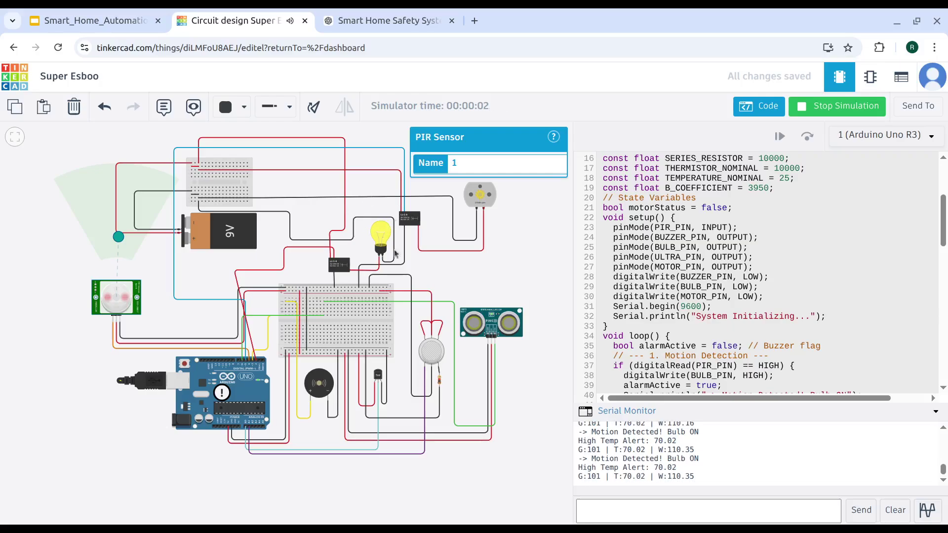
{"action": "left_click", "coordinate": [378, 374]}
{"action": "left_click_drag", "start_coordinate": [376, 363], "coordinate": [390, 362]}
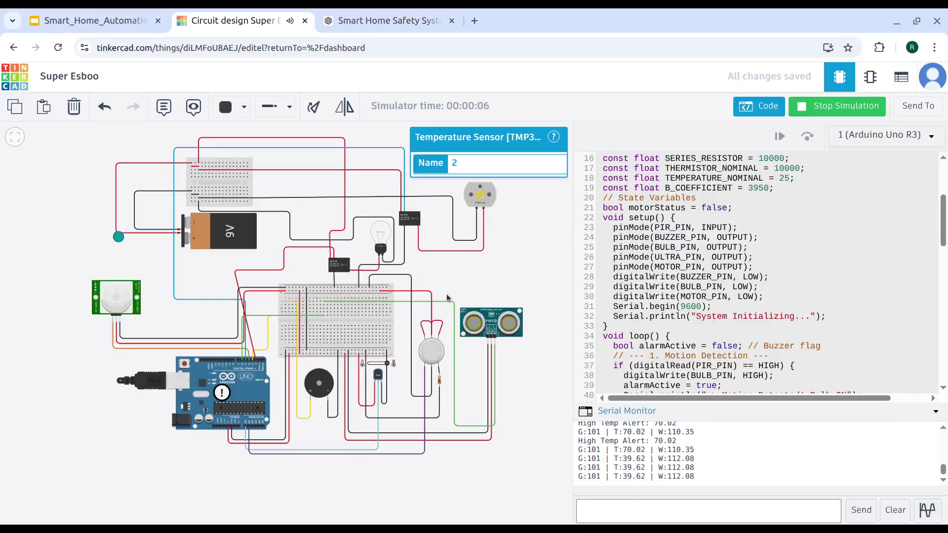
- Move the smoke cloud over the gas sensor and compare the gas readings with GAS_THRESHOLD in the code
{"action": "left_click", "coordinate": [756, 107]}
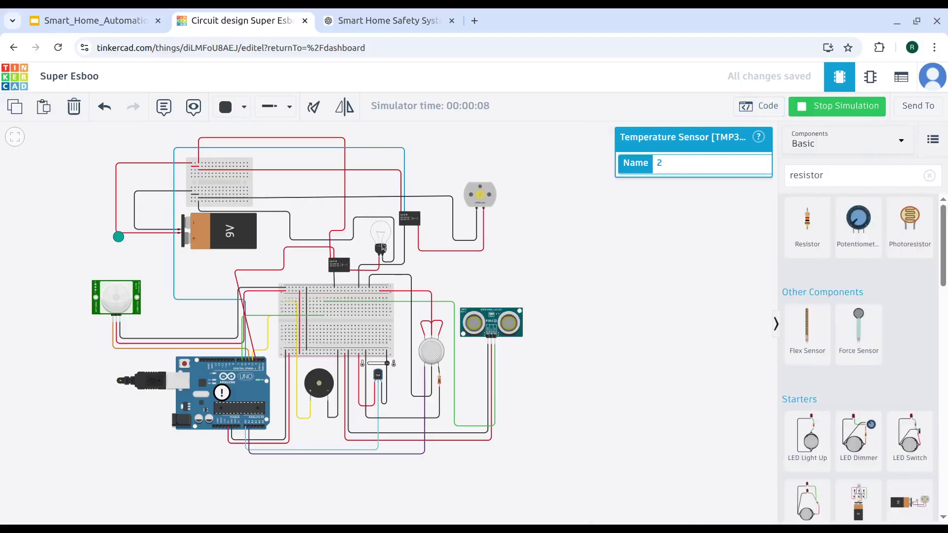
{"action": "left_click", "coordinate": [436, 352]}
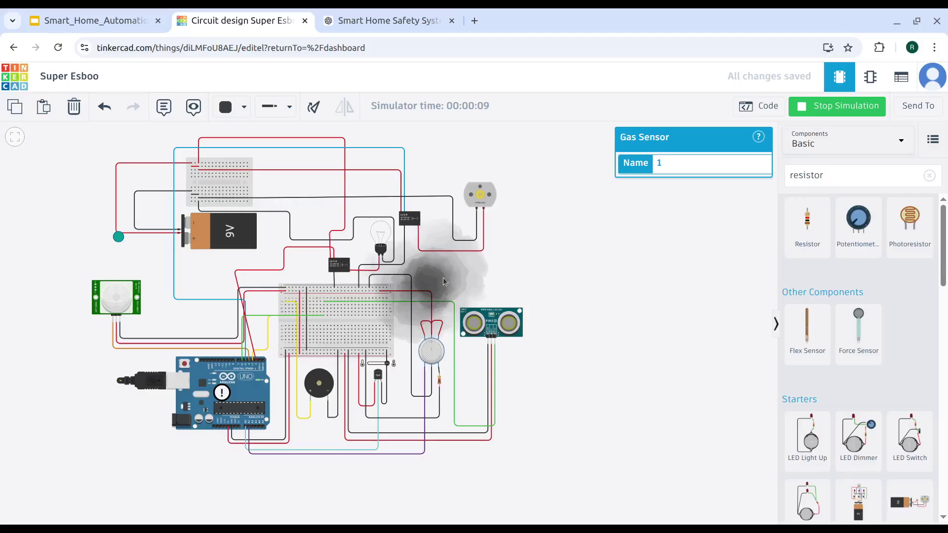
{"action": "left_click", "coordinate": [759, 107]}
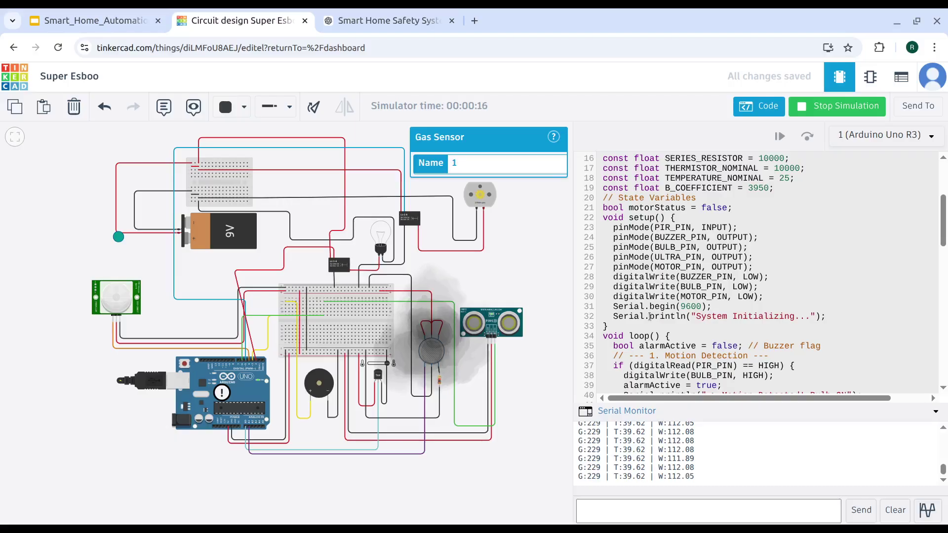
{"action": "scroll", "coordinate": [650, 317], "scroll_direction": "up", "scroll_amount": 5}
{"action": "left_click_drag", "start_coordinate": [718, 258], "coordinate": [733, 259]}
{"action": "mouse_move", "coordinate": [451, 366]}
{"action": "left_mouse_down"}
{"action": "mouse_move", "coordinate": [429, 392]}
{"action": "mouse_move", "coordinate": [432, 316]}
{"action": "mouse_move", "coordinate": [428, 354]}
{"action": "mouse_move", "coordinate": [291, 327]}
{"action": "mouse_move", "coordinate": [131, 232]}
{"action": "mouse_move", "coordinate": [166, 158]}
{"action": "mouse_move", "coordinate": [355, 188]}
{"action": "mouse_move", "coordinate": [373, 306]}
{"action": "mouse_move", "coordinate": [437, 349]}
{"action": "mouse_move", "coordinate": [410, 331]}
{"action": "mouse_move", "coordinate": [432, 328]}
{"action": "mouse_move", "coordinate": [424, 336]}
{"action": "mouse_move", "coordinate": [390, 291]}
{"action": "mouse_move", "coordinate": [405, 157]}
{"action": "mouse_move", "coordinate": [434, 291]}
{"action": "mouse_move", "coordinate": [437, 359]}
{"action": "left_mouse_up"}
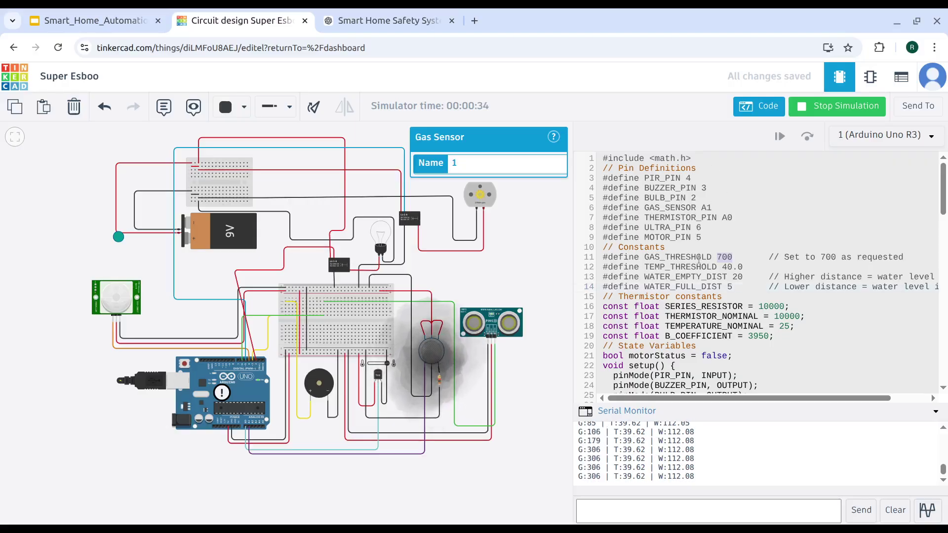
- Stop the simulation and set GAS_THRESHOLD to 250 in the code
{"action": "left_click", "coordinate": [718, 257]}
{"action": "left_click_drag", "start_coordinate": [718, 257], "coordinate": [736, 256]}
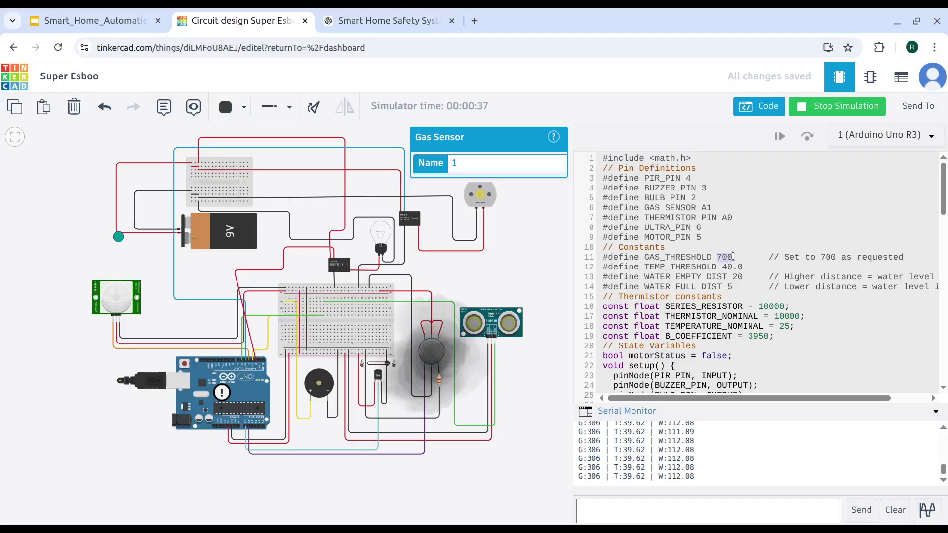
{"action": "left_click", "coordinate": [733, 256]}
{"action": "left_click", "coordinate": [839, 110]}
{"action": "left_click_drag", "start_coordinate": [718, 257], "coordinate": [731, 257]}
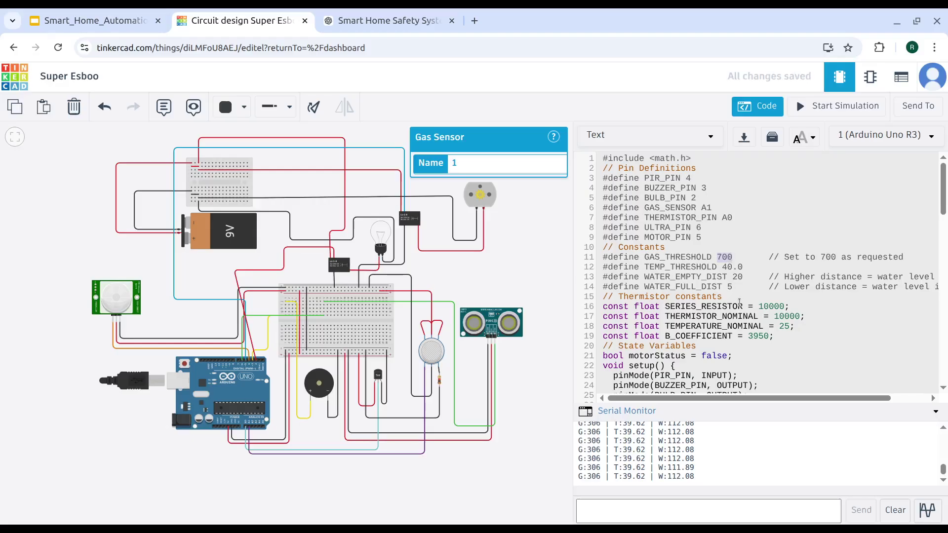
{"action": "type", "text": "250"}
- Rerun the simulation and test the gas alert with the temperature slider at its hot end and smoke over the gas sensor
{"action": "left_click", "coordinate": [833, 105]}
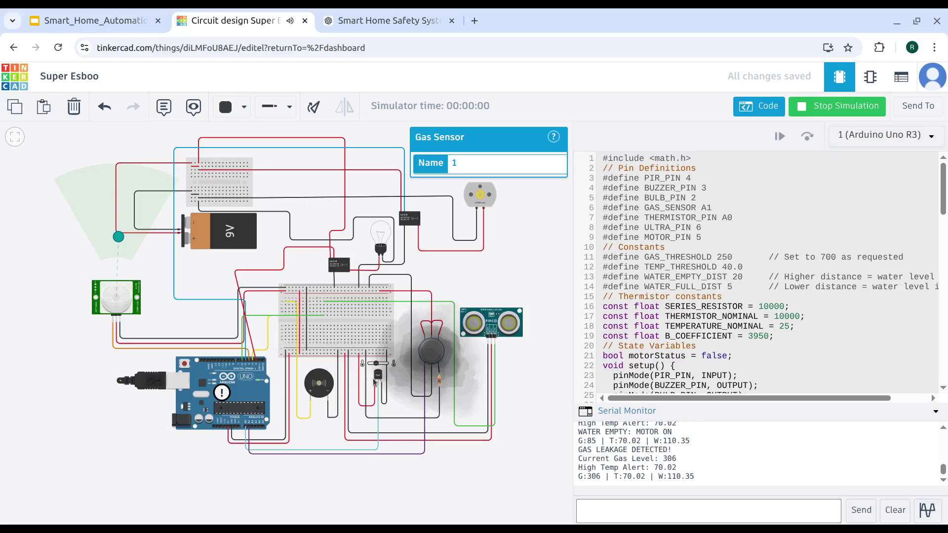
{"action": "left_click_drag", "start_coordinate": [376, 363], "coordinate": [387, 363]}
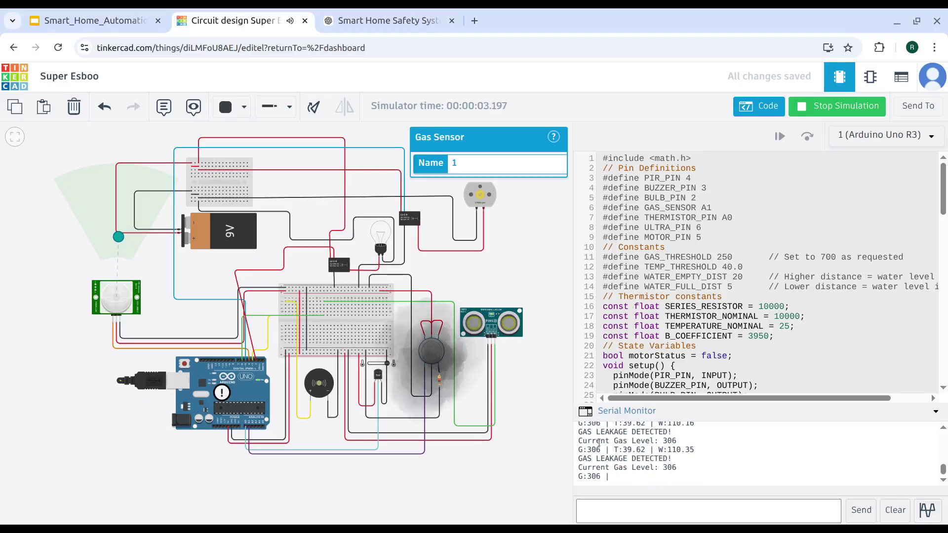
{"action": "left_click_drag", "start_coordinate": [461, 359], "coordinate": [428, 353]}
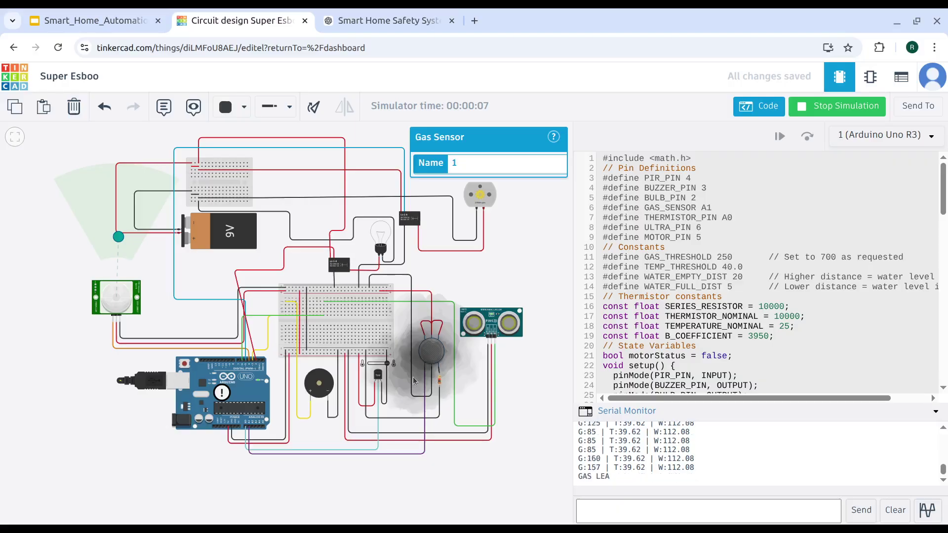
- Move the smoke away from the gas sensor and test the water motor control with the ultrasonic target at about 2.5 cm and about 63 cm
{"action": "left_click_drag", "start_coordinate": [404, 365], "coordinate": [471, 200]}
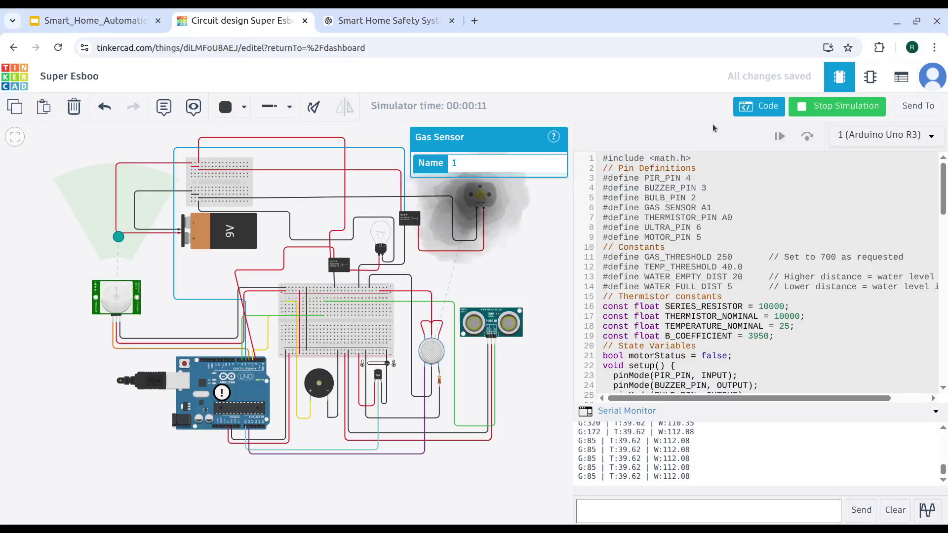
{"action": "left_click", "coordinate": [537, 238]}
{"action": "left_click", "coordinate": [486, 320]}
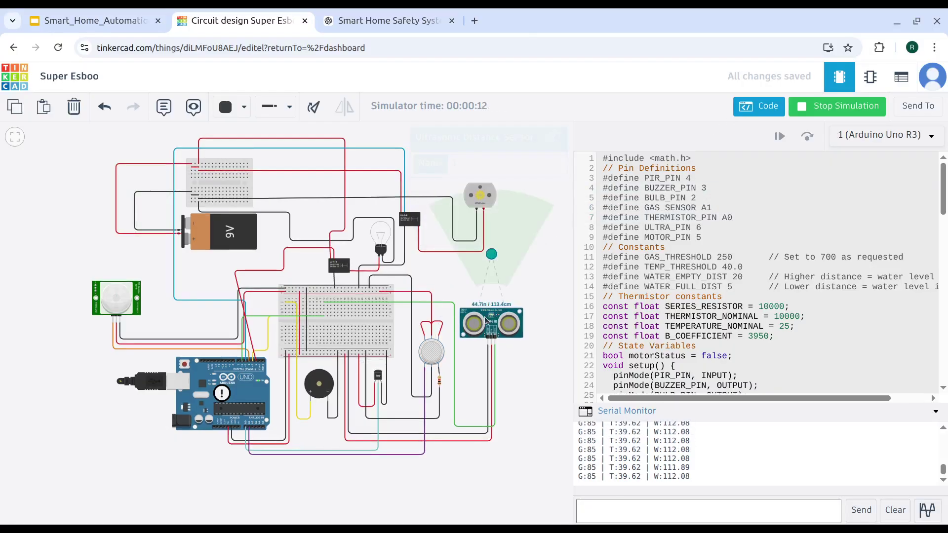
{"action": "left_click_drag", "start_coordinate": [491, 254], "coordinate": [506, 295]}
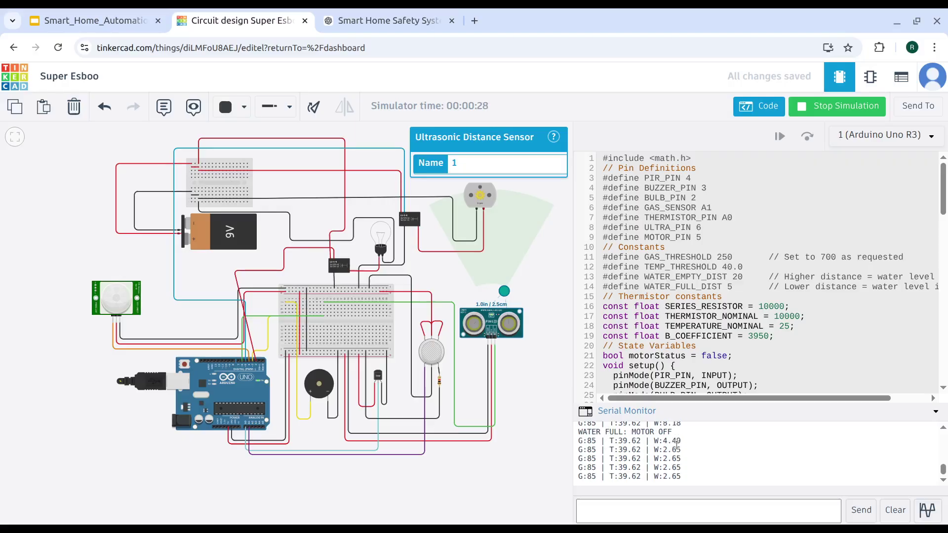
{"action": "left_click_drag", "start_coordinate": [504, 292], "coordinate": [504, 273]}
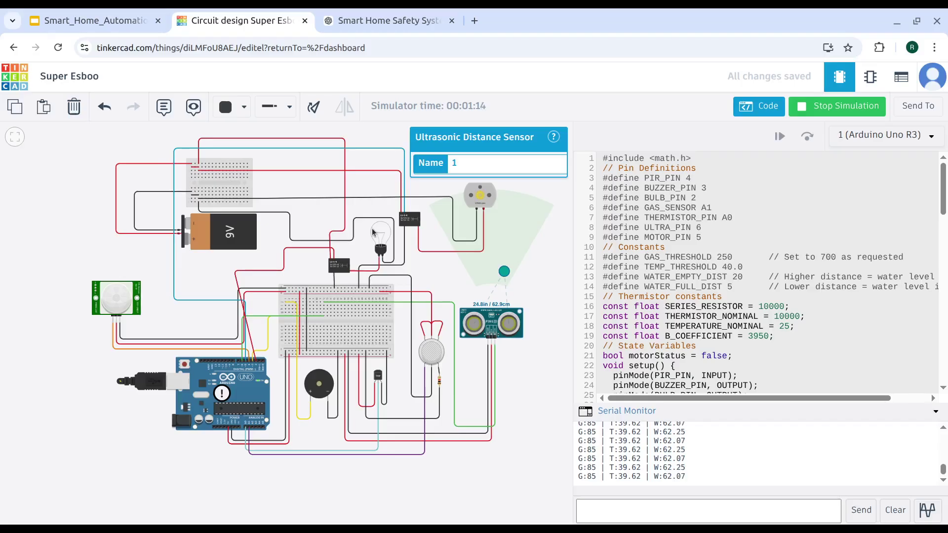
- Test the PIR sensor's bulb control by moving the target around within its detection zone
{"action": "left_click", "coordinate": [116, 298]}
{"action": "left_click_drag", "start_coordinate": [130, 236], "coordinate": [126, 251]}
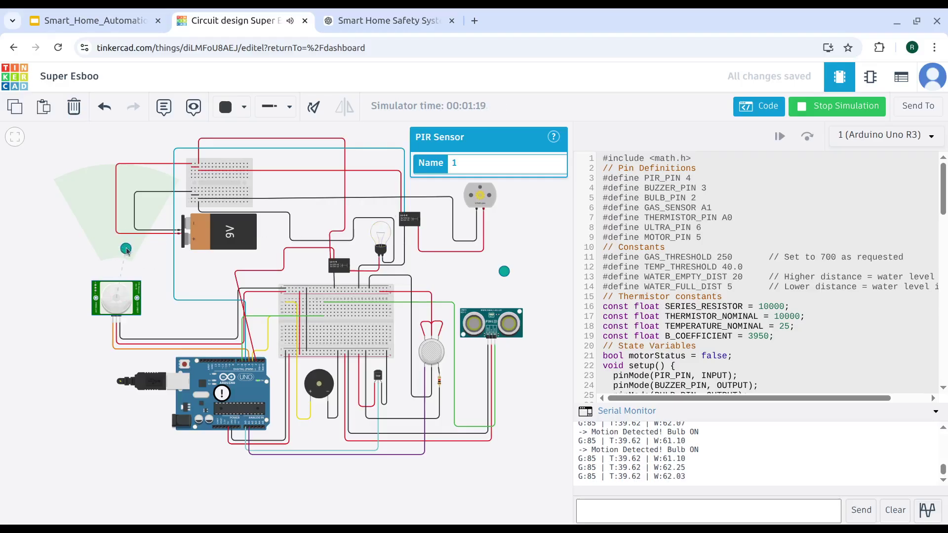
{"action": "left_click_drag", "start_coordinate": [119, 250], "coordinate": [102, 233]}
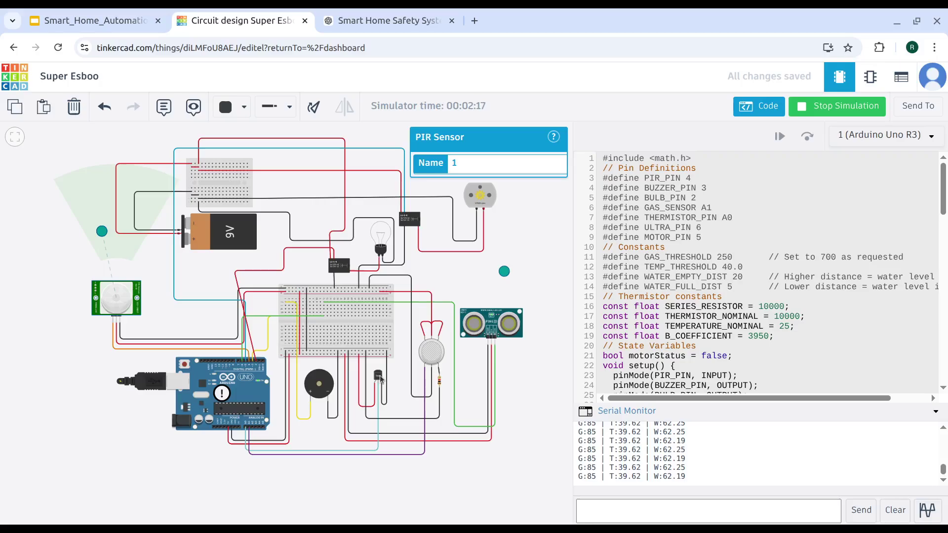
- Review the gas, temperature and water level detection sections of the Arduino code
{"action": "scroll", "coordinate": [620, 329], "scroll_direction": "down", "scroll_amount": 10}
{"action": "scroll", "coordinate": [621, 329], "scroll_direction": "up", "scroll_amount": 3}
{"action": "scroll", "coordinate": [609, 248], "scroll_direction": "down", "scroll_amount": 2}
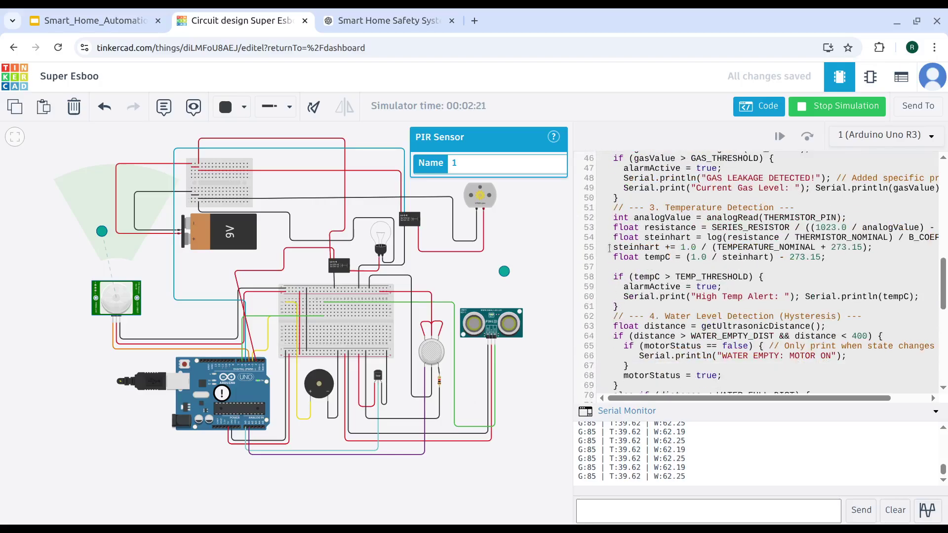